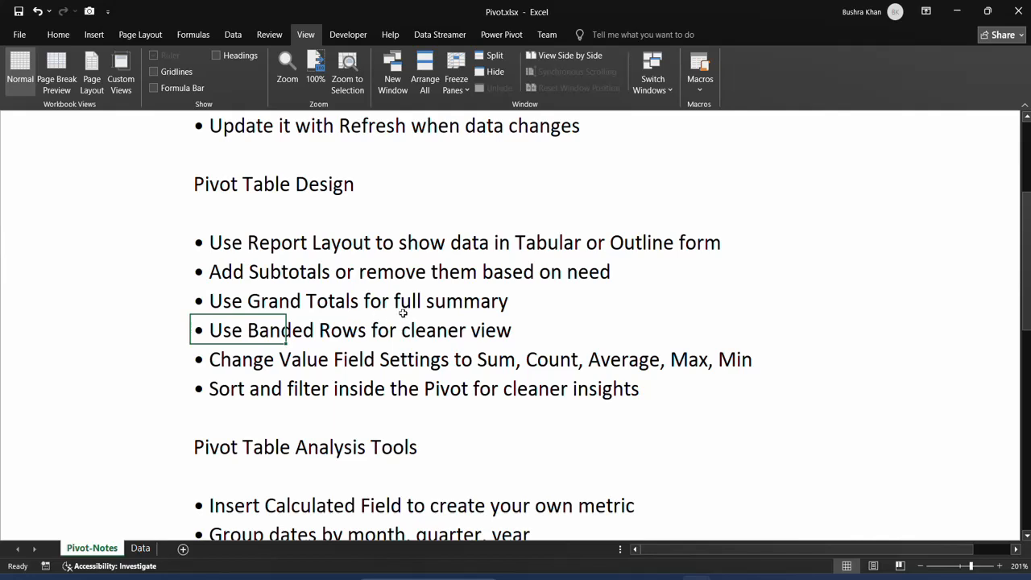
# Step: Read the Pivot-Notes sections on PivotTable design, analysis tools, slicers and timelines
pyautogui.scroll(-3, 255, 385)
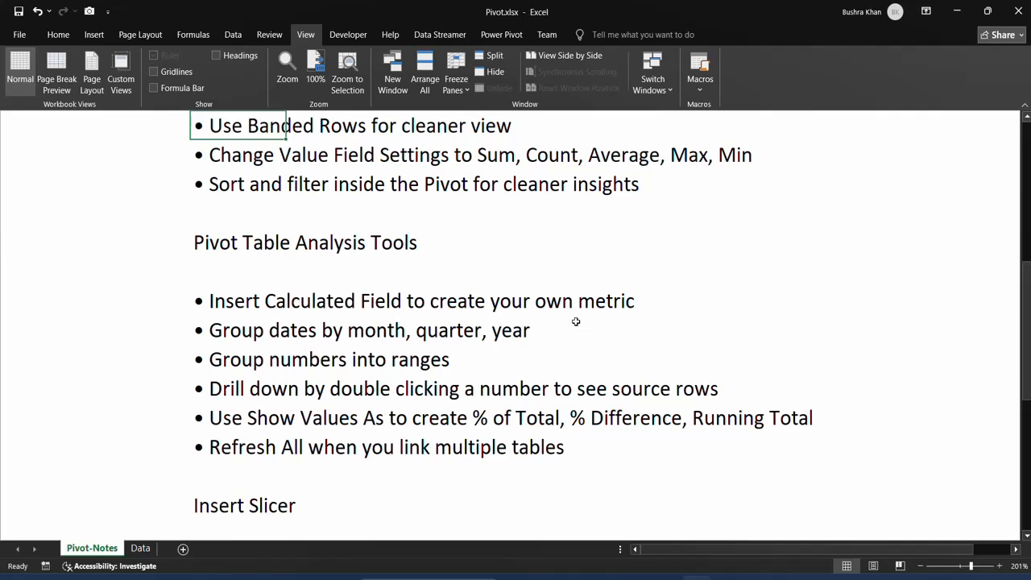
pyautogui.scroll(-1, 576, 322)
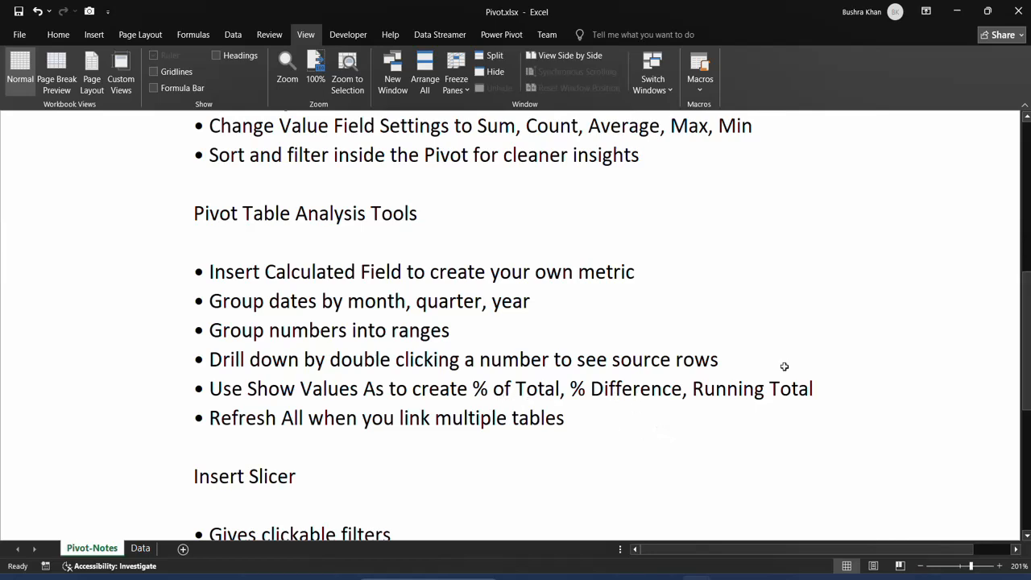
pyautogui.scroll(-1, 791, 391)
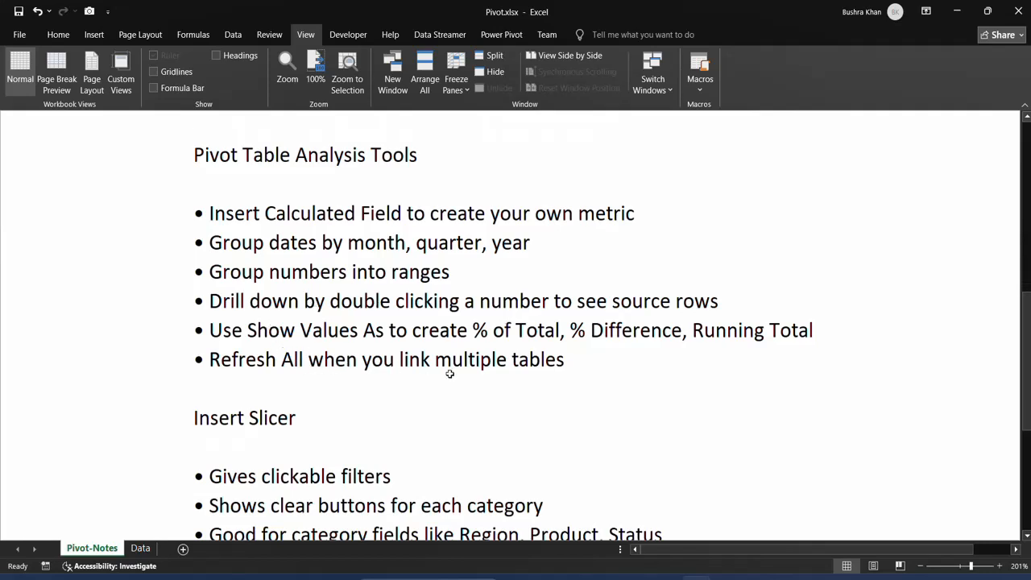
pyautogui.scroll(-2, 469, 380)
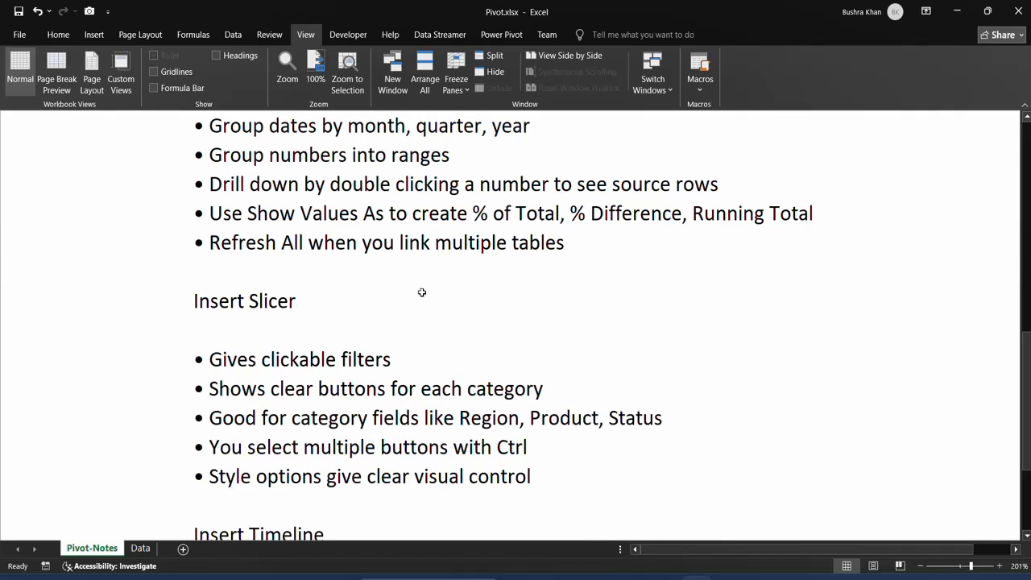
pyautogui.scroll(-3, 422, 291)
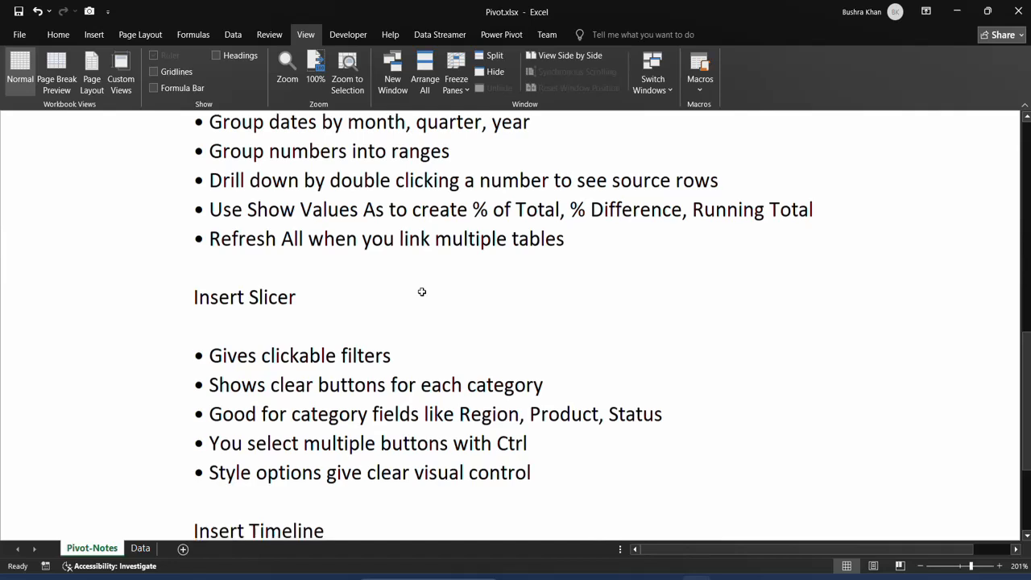
pyautogui.scroll(-1, 303, 286)
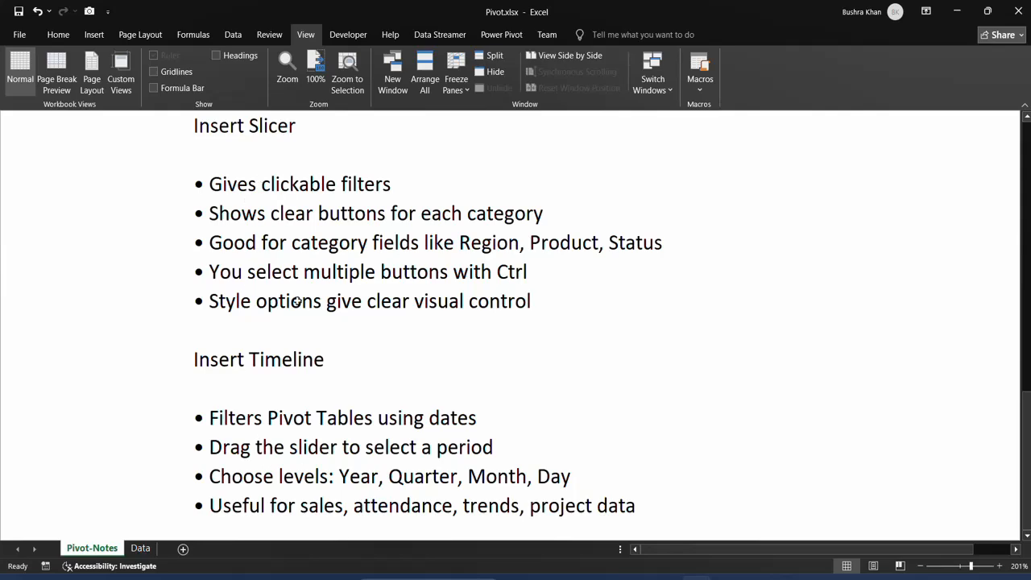
# Step: On the Data sheet, select the whole sales table, A1:G9972, including its headers
pyautogui.click(141, 547)
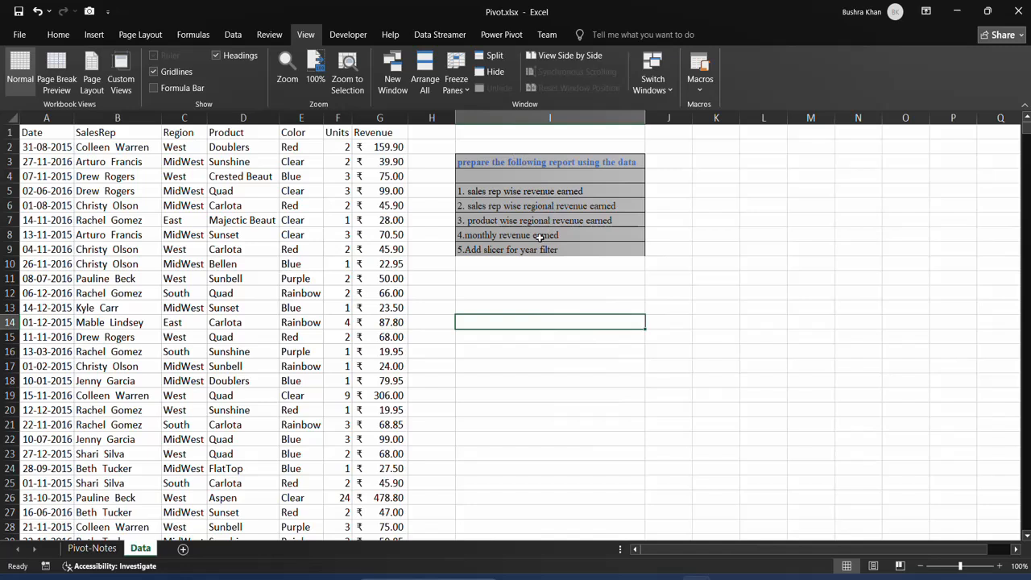
pyautogui.click(139, 179)
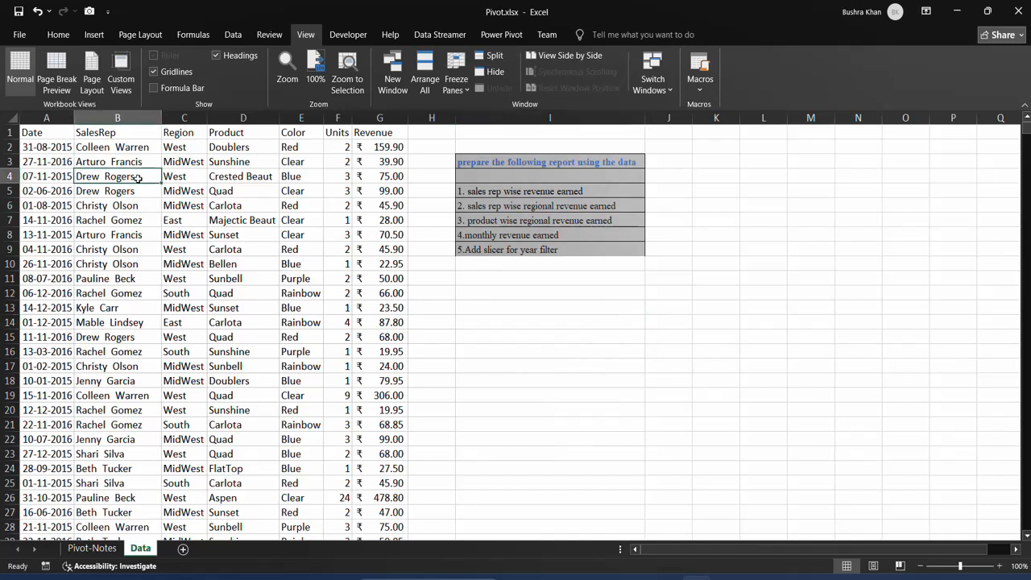
pyautogui.click(58, 34)
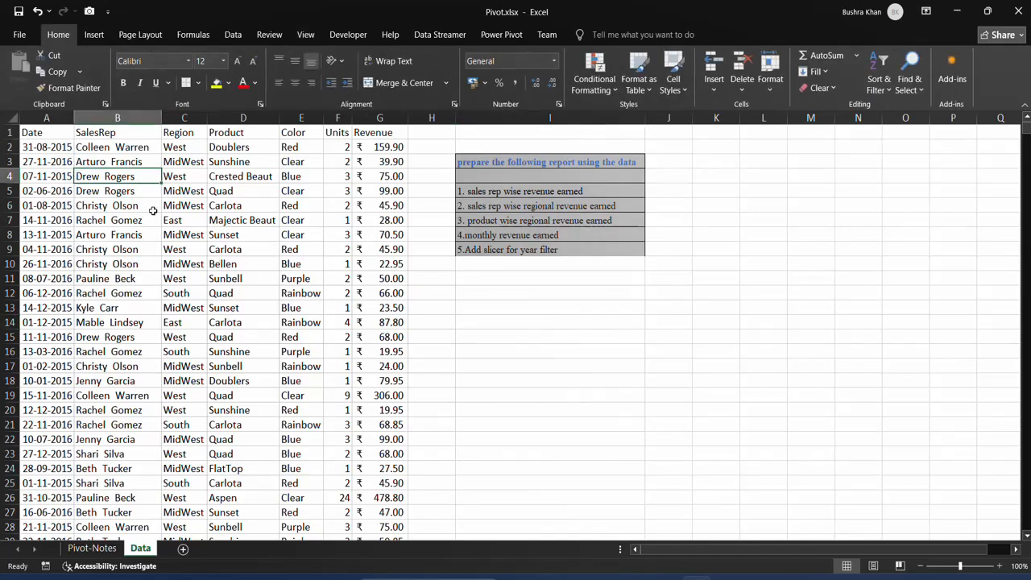
pyautogui.click(50, 134)
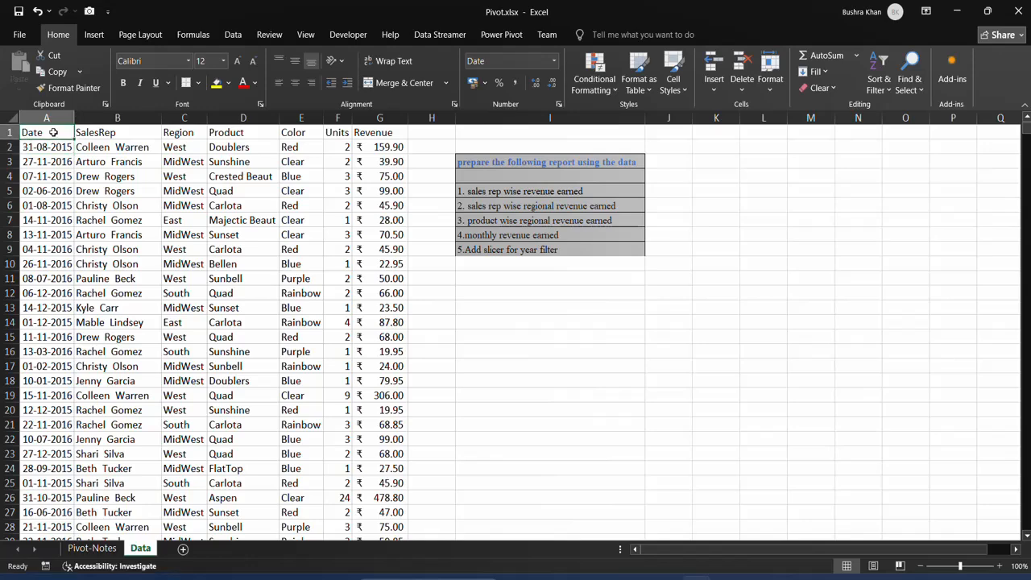
pyautogui.hotkey('ctrl', 'shift', 'Right')
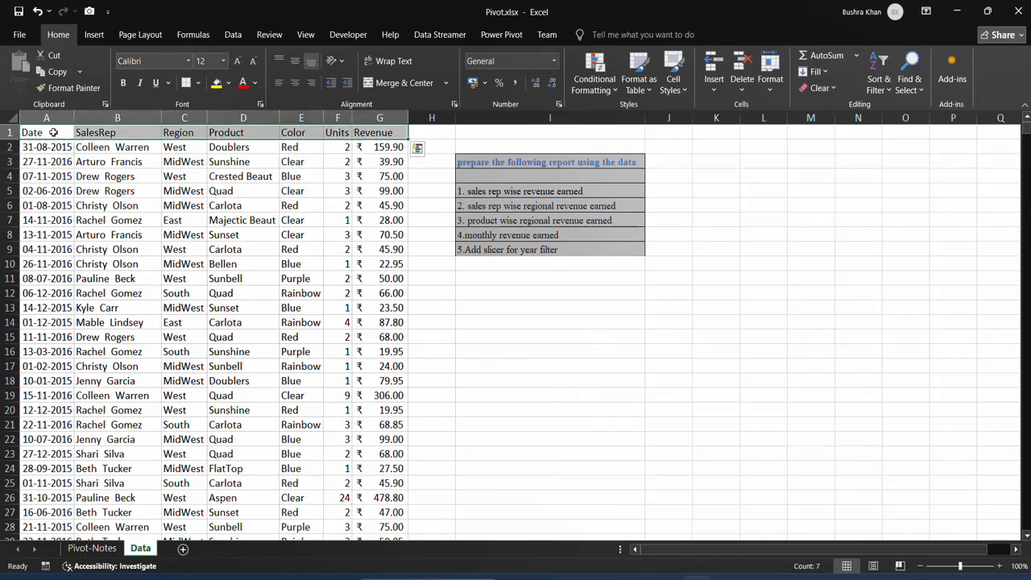
pyautogui.hotkey('ctrl', 'shift', 'Down')
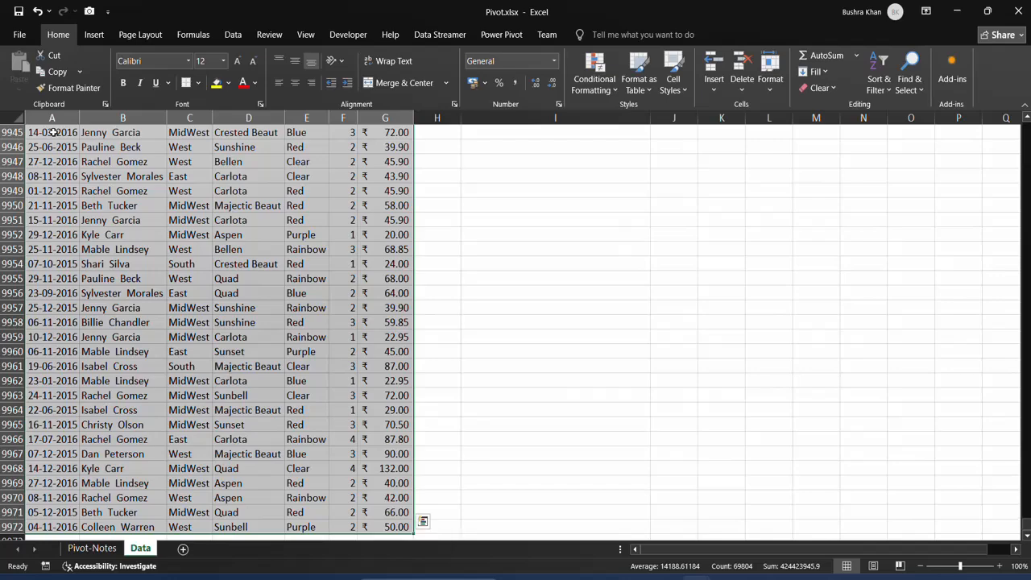
pyautogui.scroll(20, 216, 239)
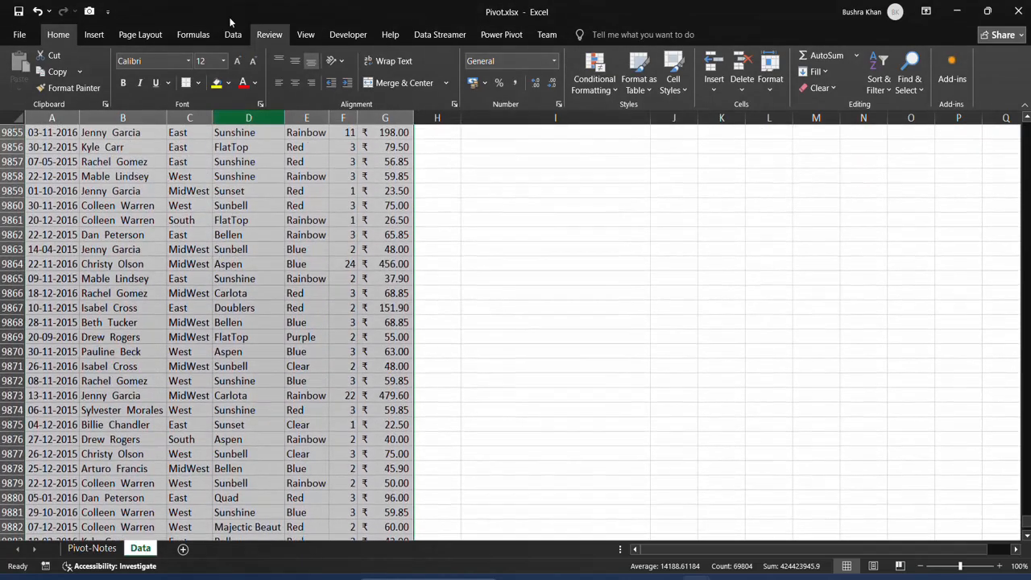
# Step: Try inserting a PivotTable from the selected range at cell J2 of the existing Data sheet, and undo the insertion
pyautogui.click(92, 35)
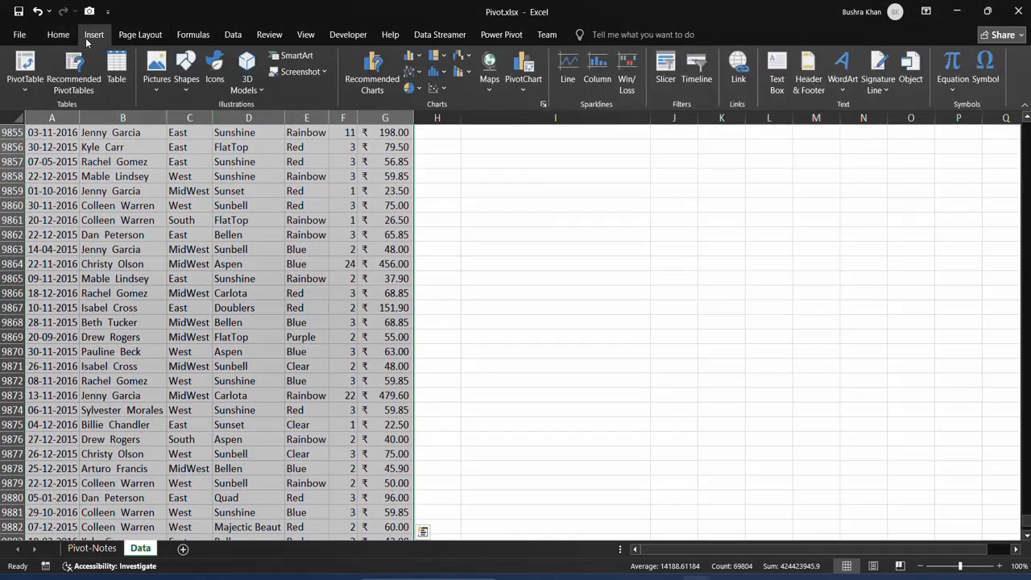
pyautogui.click(25, 91)
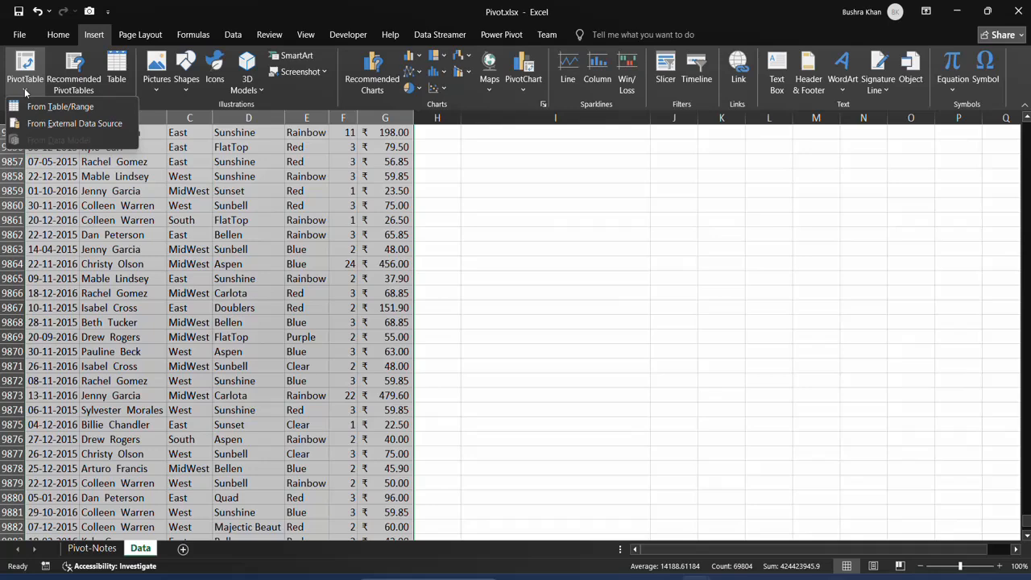
pyautogui.click(69, 106)
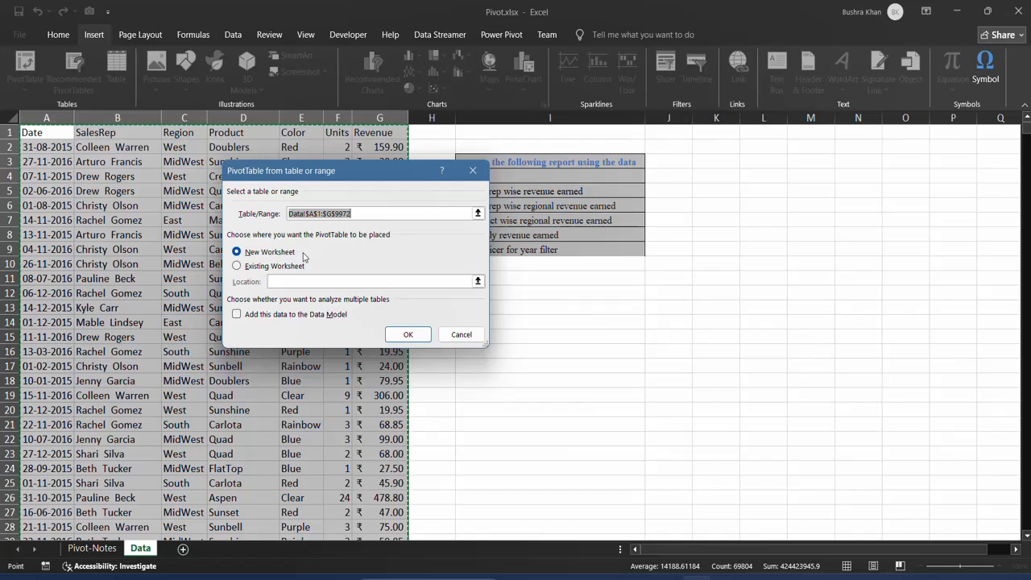
pyautogui.click(290, 268)
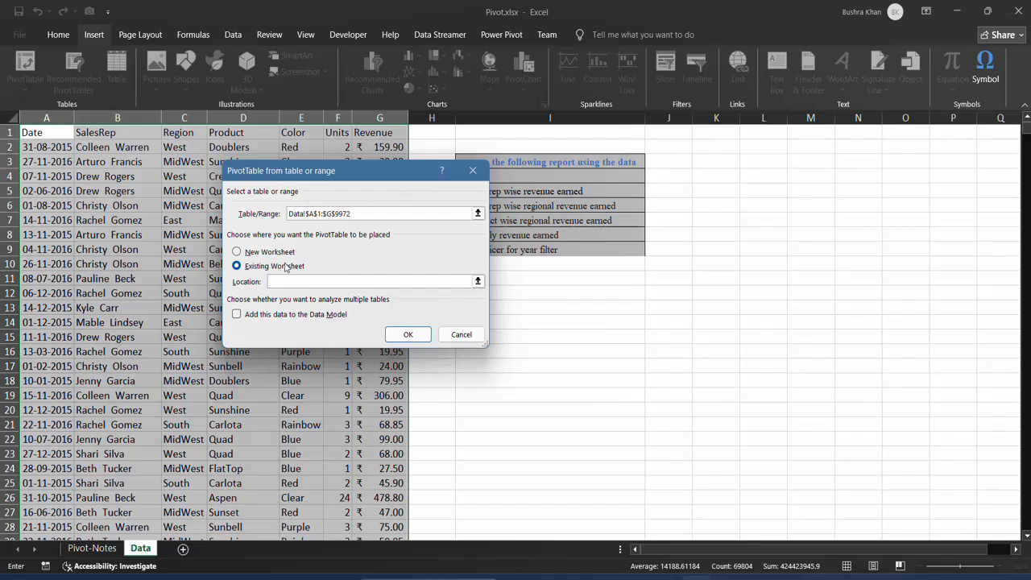
pyautogui.click(287, 267)
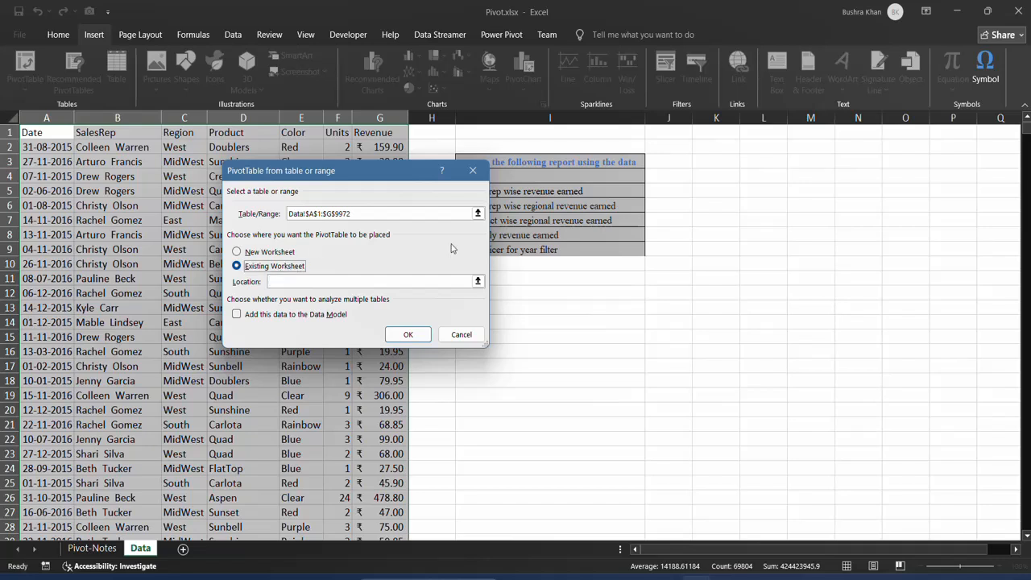
pyautogui.click(312, 284)
pyautogui.click(668, 145)
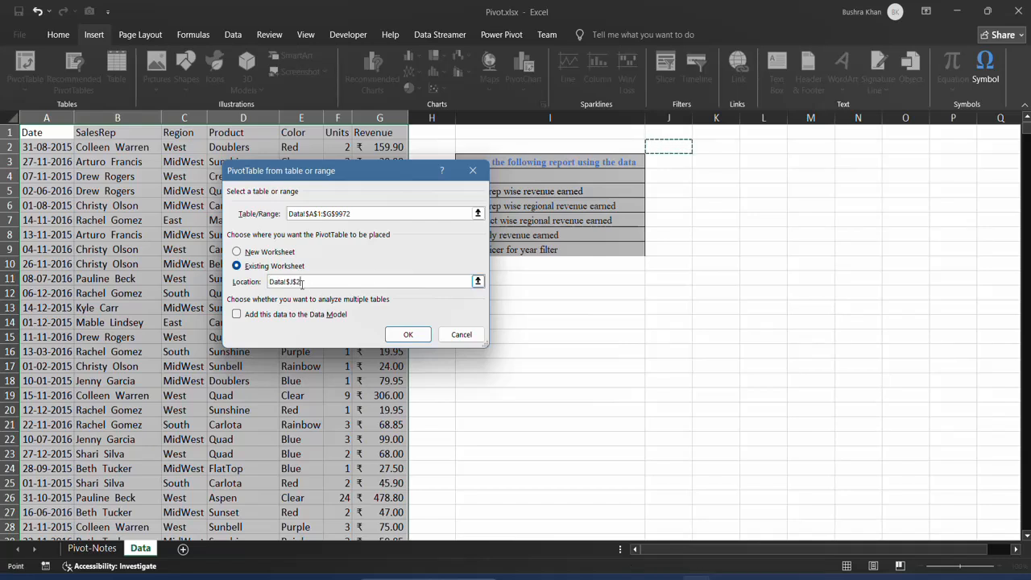
pyautogui.click(411, 339)
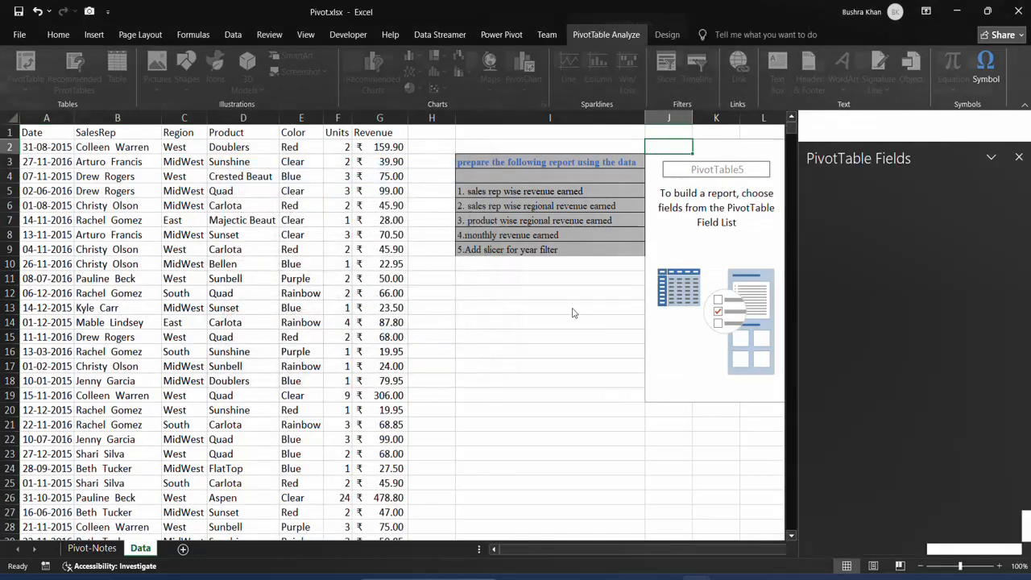
pyautogui.hscroll(2, 719, 219)
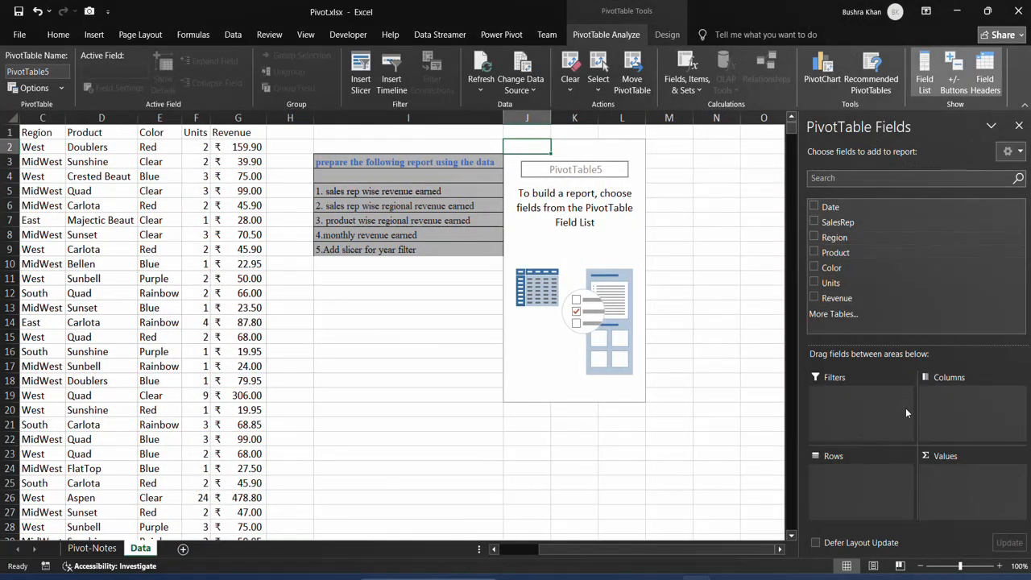
pyautogui.hotkey('ctrl', 'z')
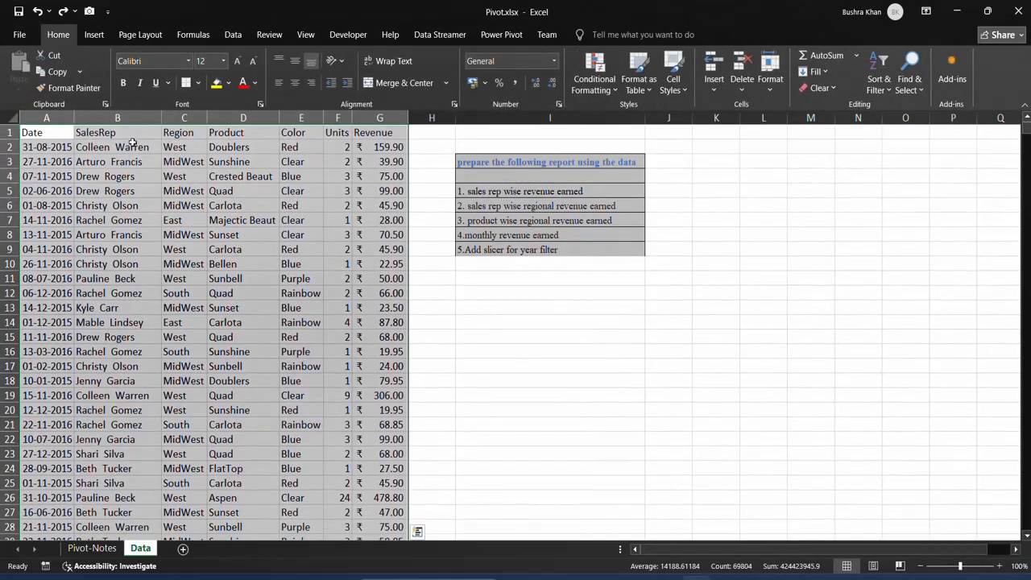
# Step: Insert a PivotTable on a new worksheet, using Data!$A$1:$G$9972 as the source range
pyautogui.click(132, 142)
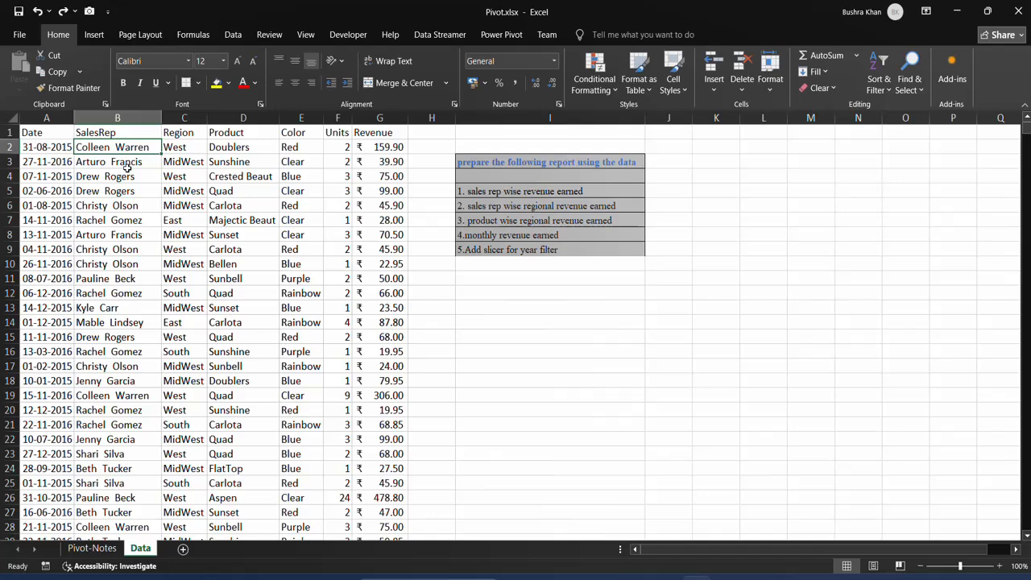
pyautogui.click(68, 149)
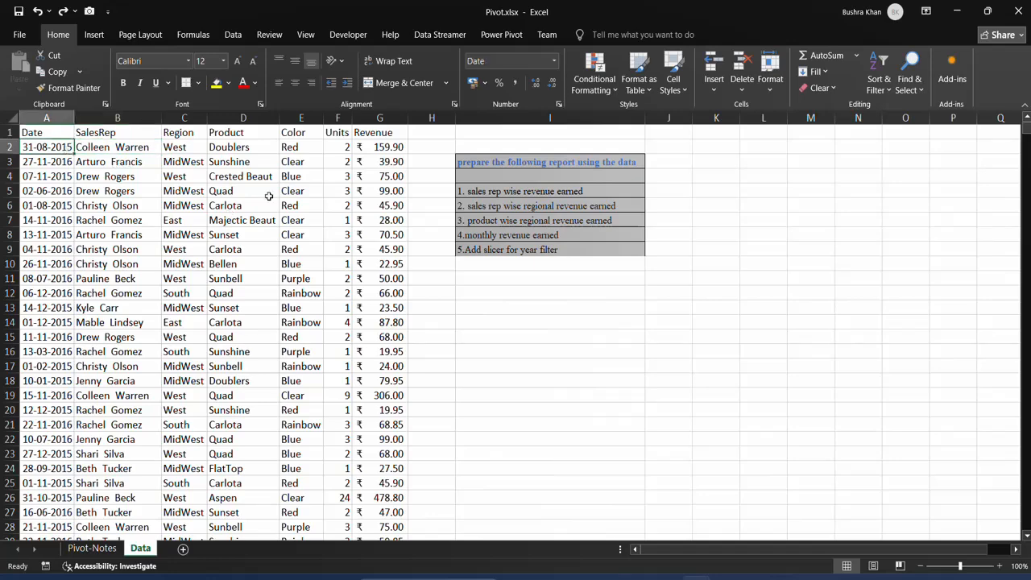
pyautogui.click(93, 35)
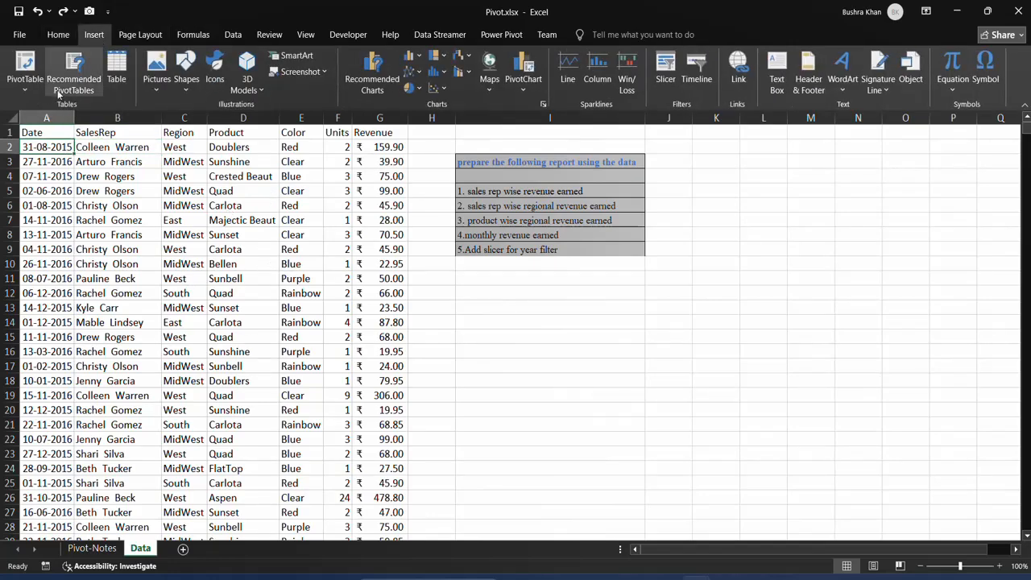
pyautogui.click(37, 90)
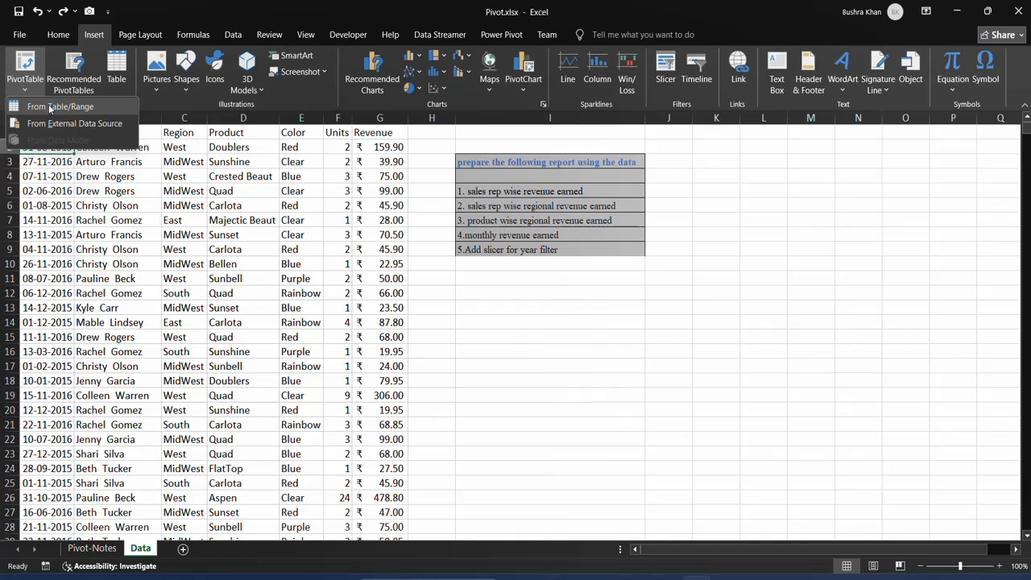
pyautogui.click(50, 107)
pyautogui.click(86, 108)
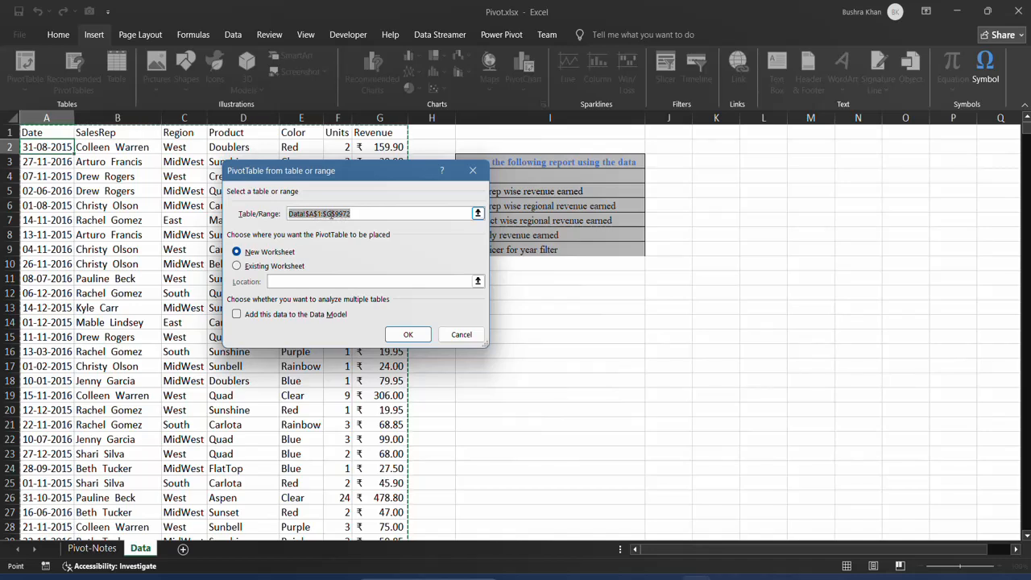
pyautogui.click(344, 213)
pyautogui.click(360, 215)
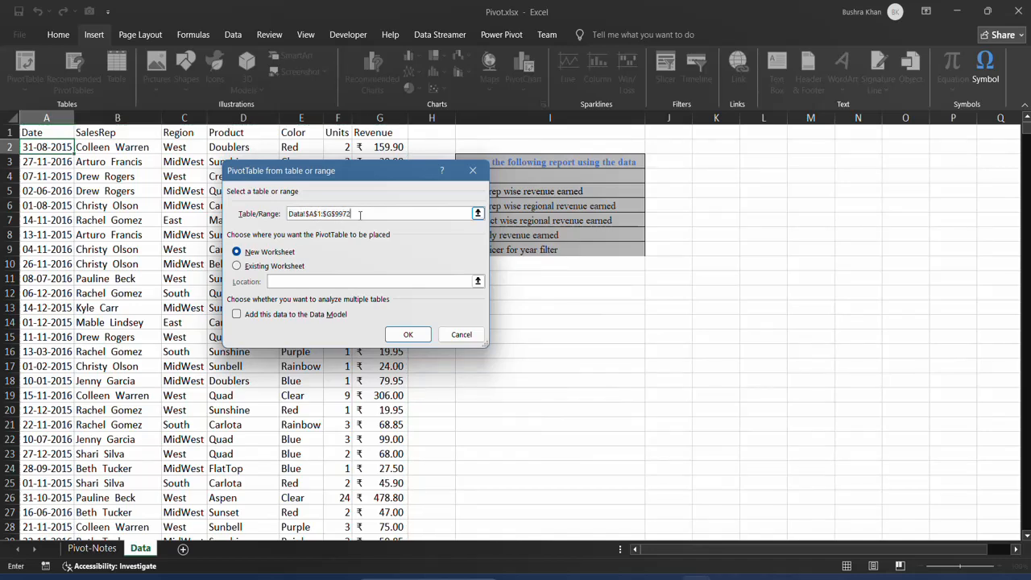
pyautogui.click(243, 270)
pyautogui.click(241, 257)
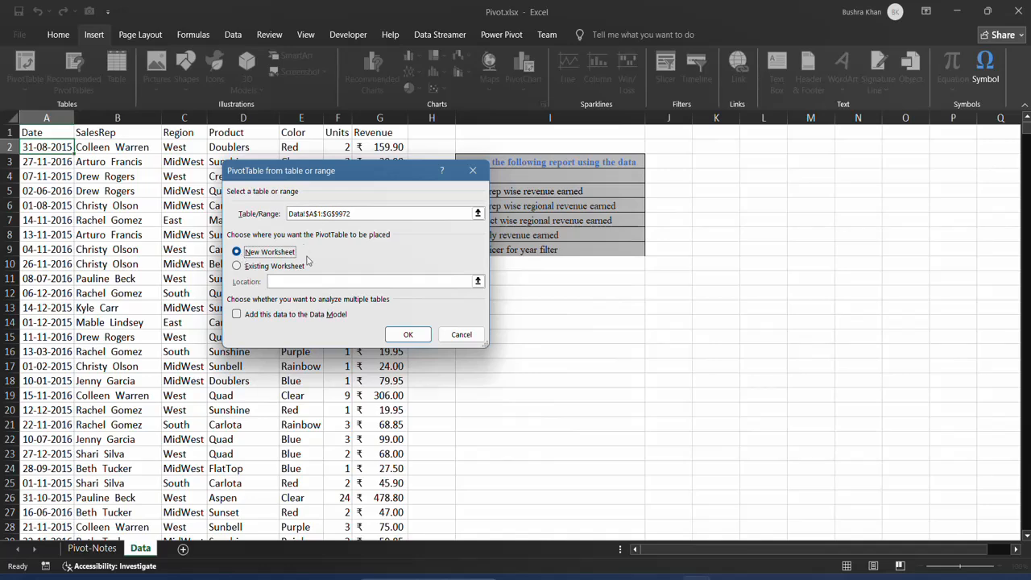
pyautogui.click(407, 334)
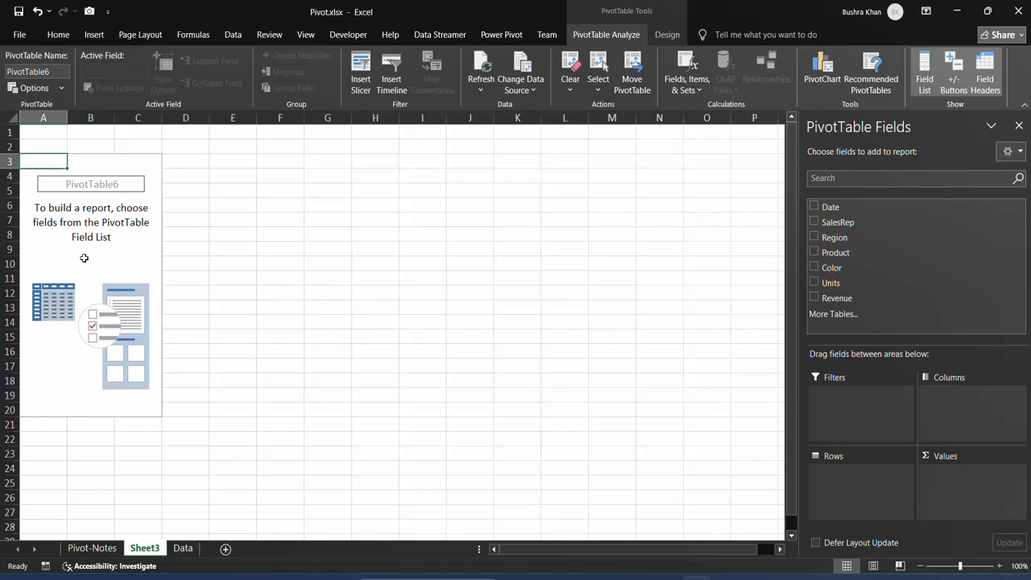
# Step: Copy the list of required reports in I3:I9 of the Data sheet
pyautogui.click(183, 547)
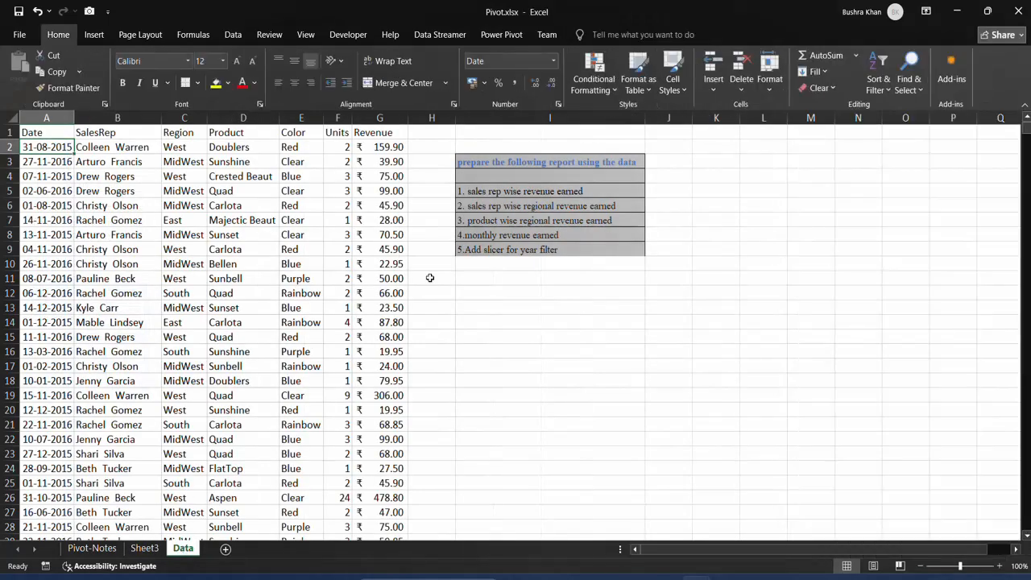
pyautogui.click(470, 163)
pyautogui.moveTo(469, 163); pyautogui.dragTo(601, 250)
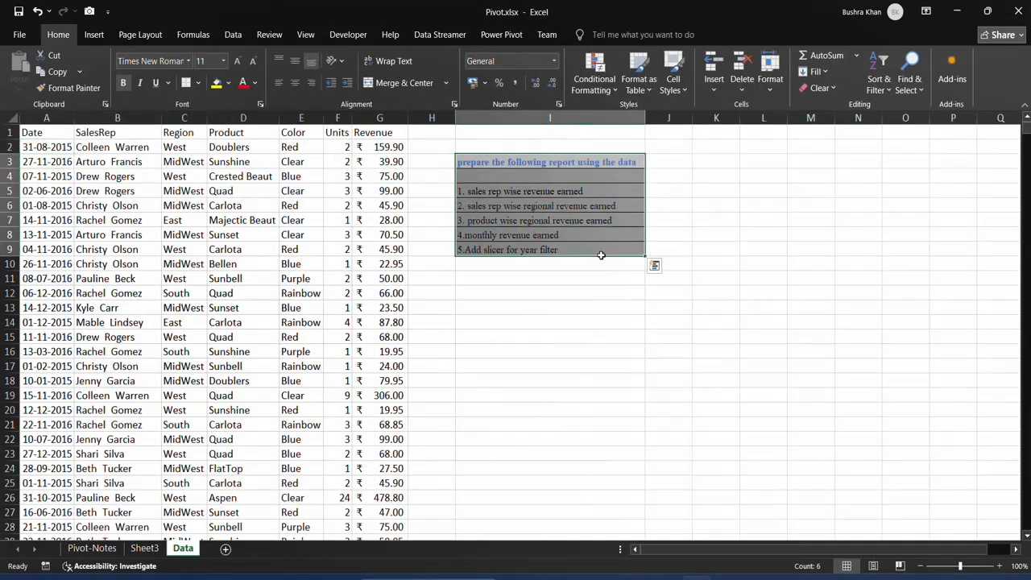
pyautogui.hotkey('ctrl', 'c')
# Step: Rename the new PivotTable worksheet as Pivot, place it after the Data sheet, and activate its empty PivotTable
pyautogui.click(145, 548)
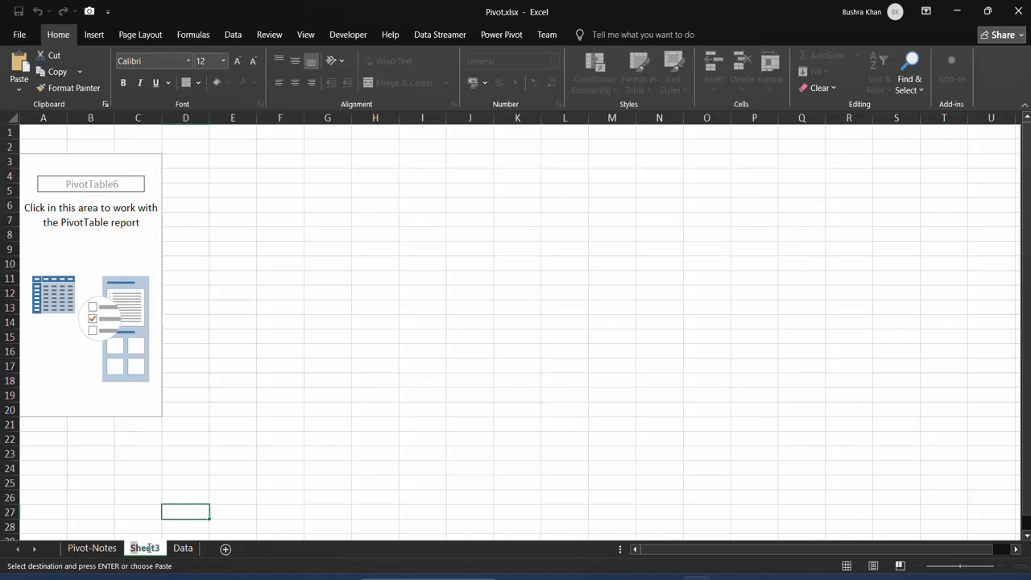
pyautogui.doubleClick(145, 548)
pyautogui.write('Pivot')
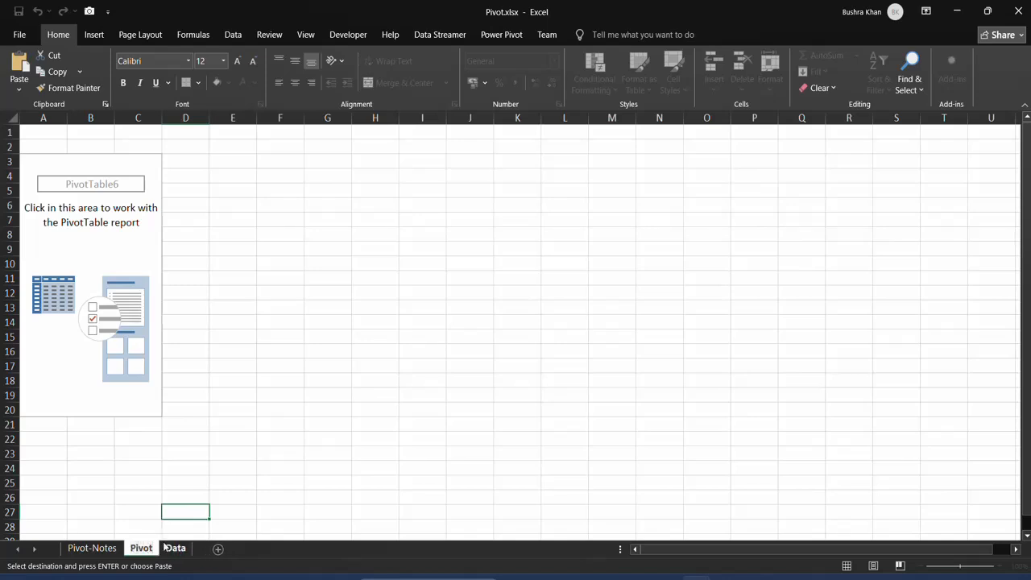
pyautogui.press('Return')
pyautogui.click(55, 172)
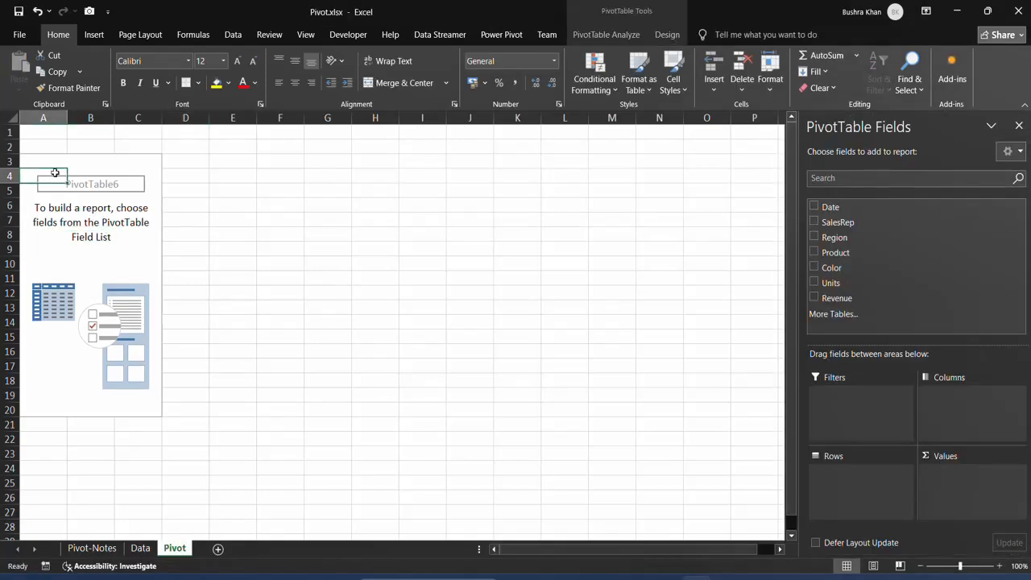
# Step: Select cells inside and outside the empty PivotTable to examine when its field list is available
pyautogui.click(94, 172)
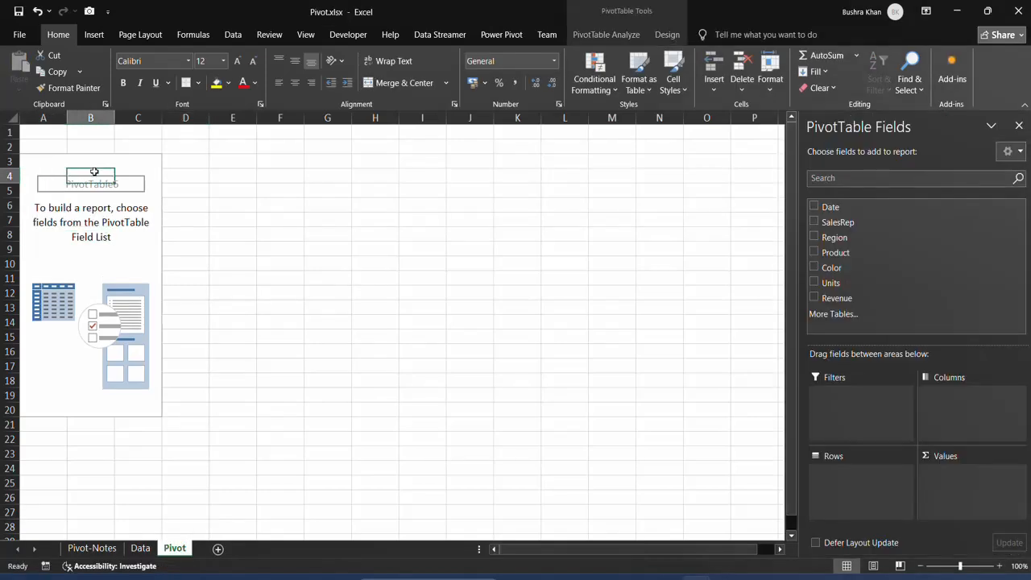
pyautogui.click(103, 253)
pyautogui.click(525, 220)
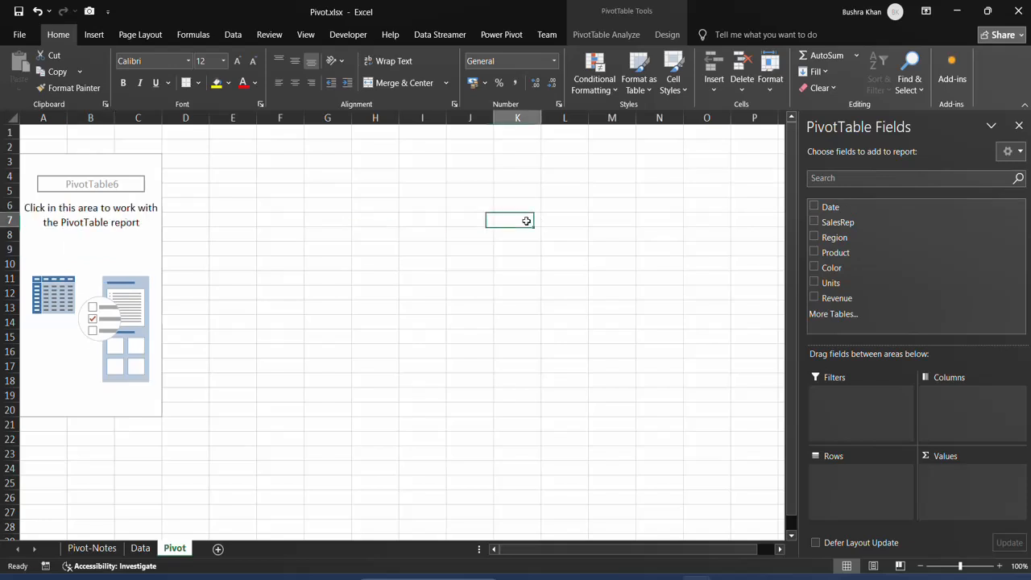
pyautogui.click(397, 163)
pyautogui.click(385, 319)
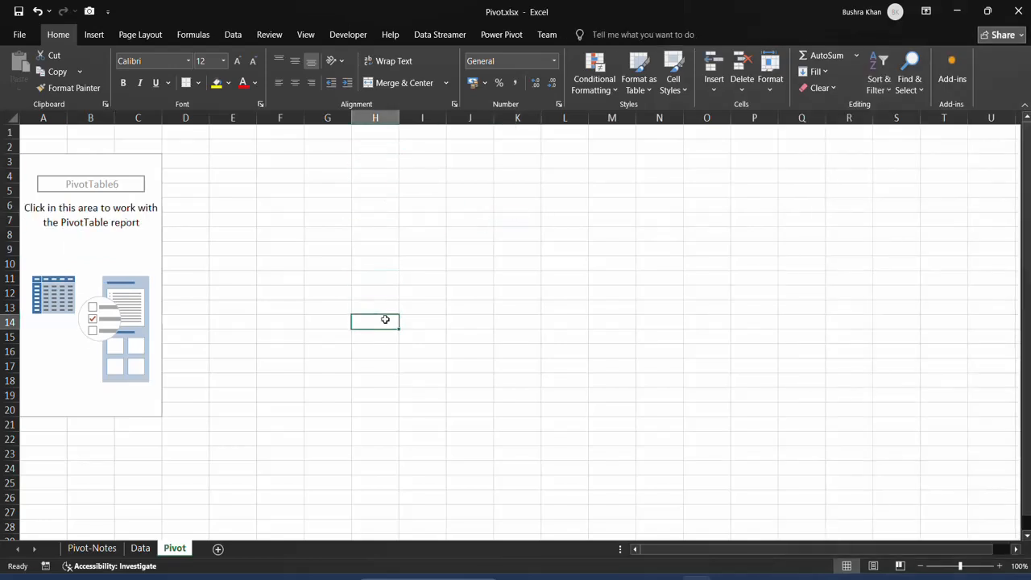
pyautogui.click(32, 166)
pyautogui.click(594, 234)
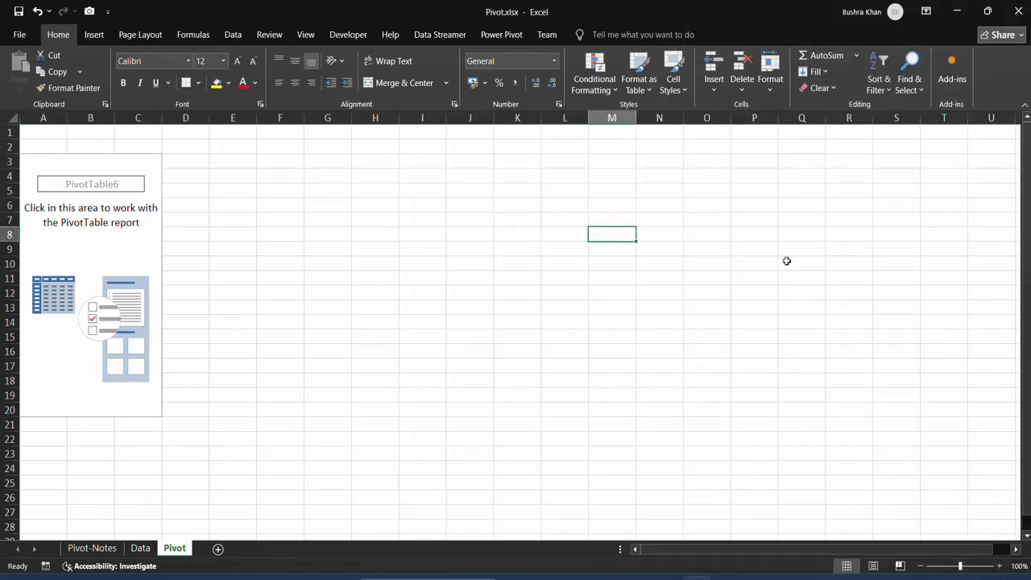
pyautogui.click(33, 161)
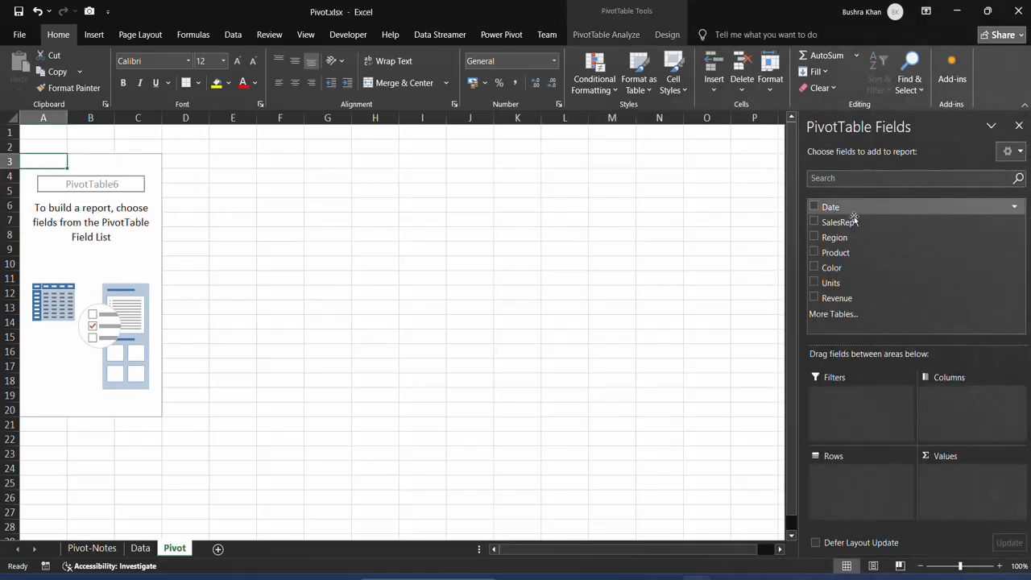
pyautogui.click(351, 179)
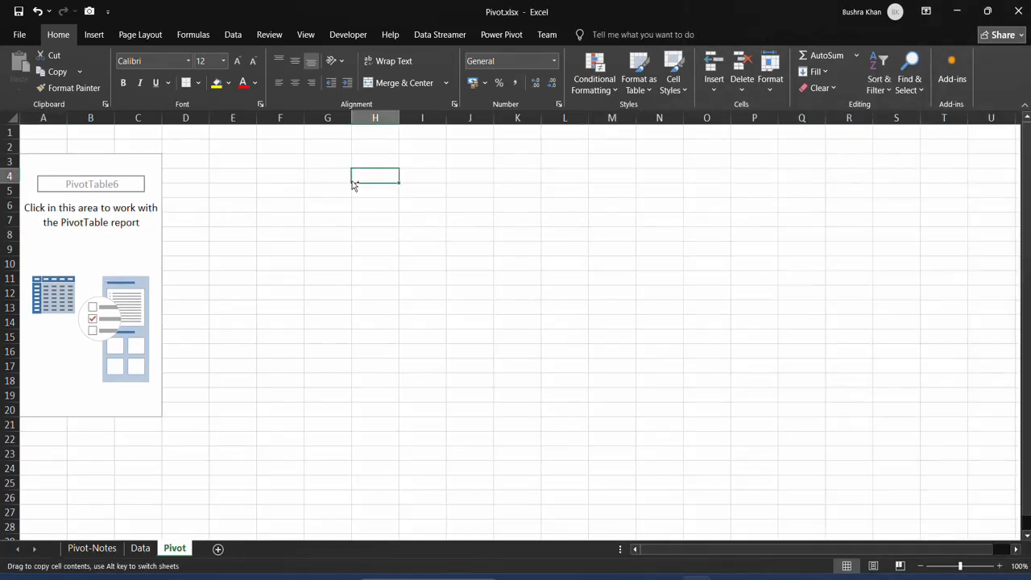
# Step: Copy the required reports list from I3:I9 of the Data sheet to L3 of the Pivot sheet and autofit column L
pyautogui.click(140, 548)
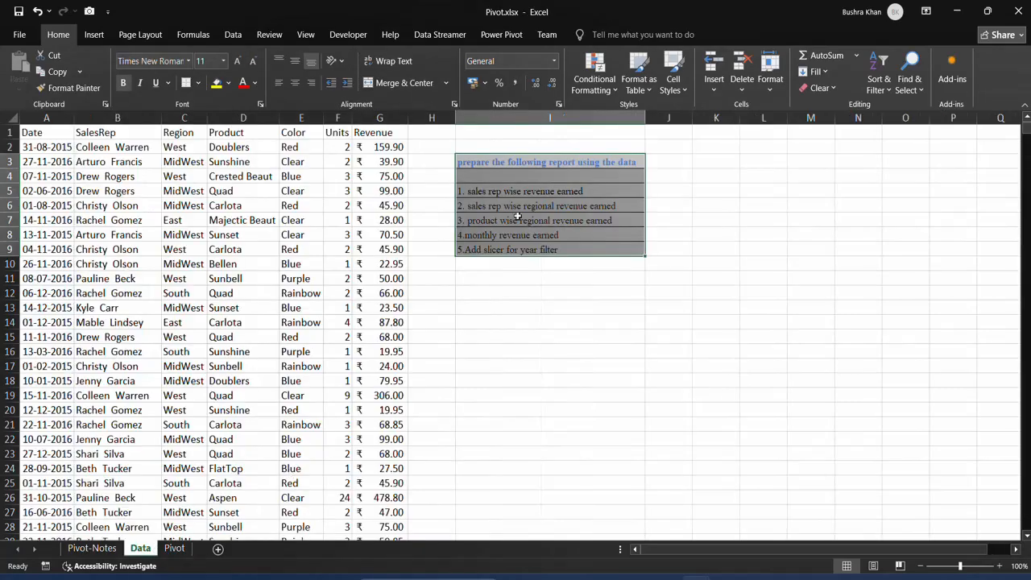
pyautogui.moveTo(467, 161); pyautogui.dragTo(521, 256)
pyautogui.hotkey('ctrl', 'c')
pyautogui.click(174, 548)
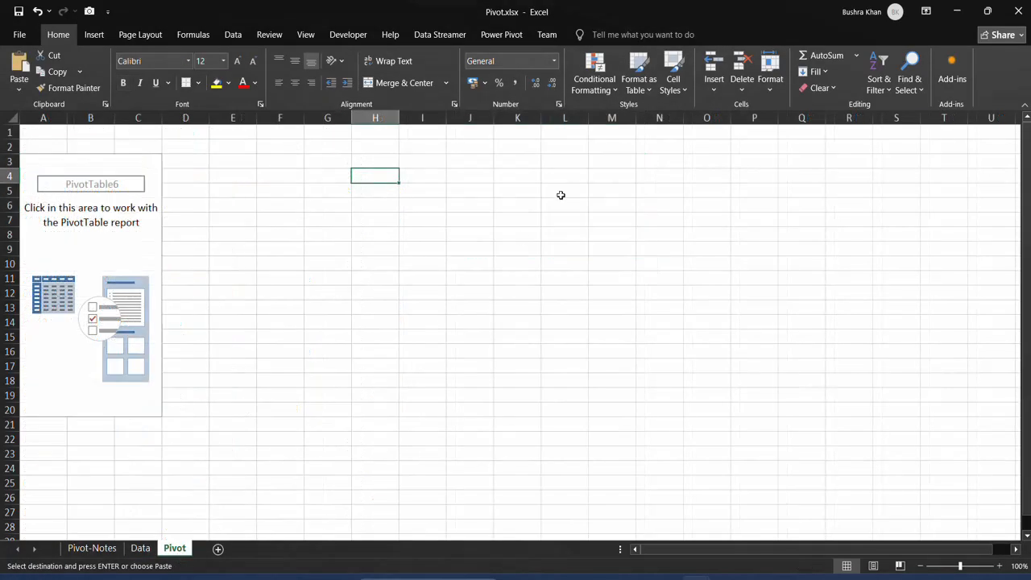
pyautogui.click(567, 165)
pyautogui.hotkey('ctrl', 'v')
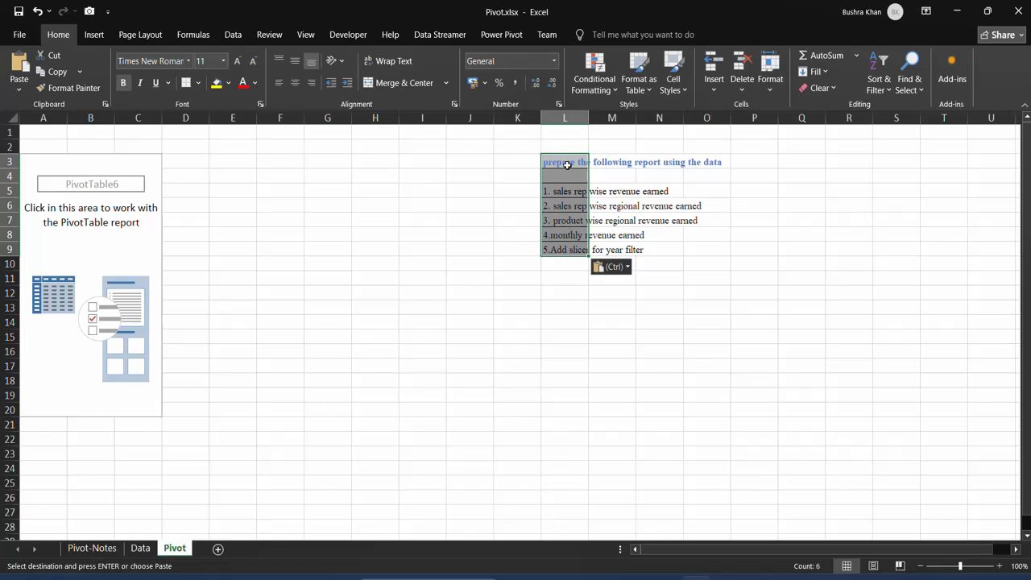
pyautogui.click(444, 256)
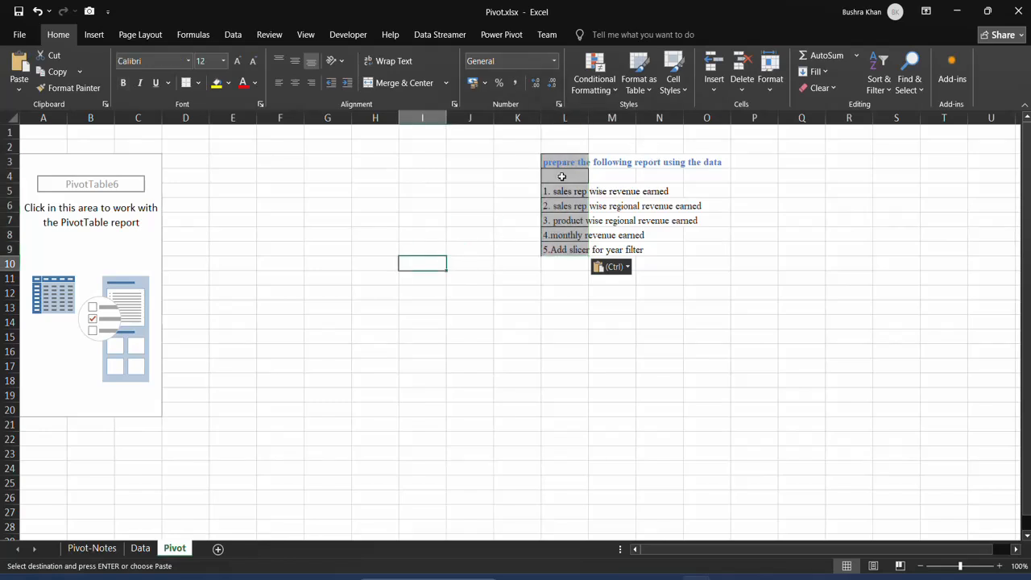
pyautogui.doubleClick(588, 118)
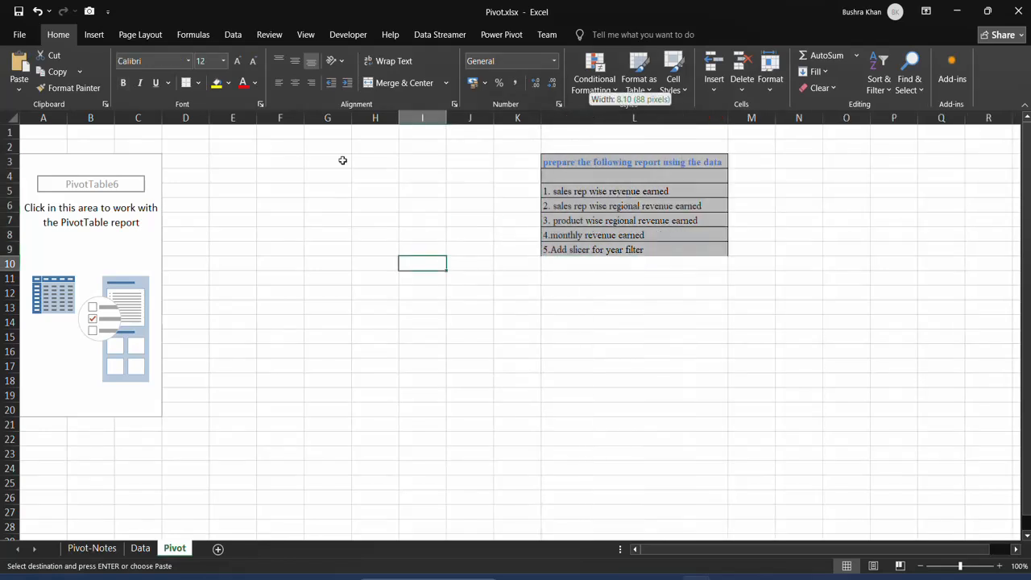
# Step: Build the sales rep revenue report in the empty PivotTable with SalesRep in Rows and Revenue summed in Values
pyautogui.click(49, 157)
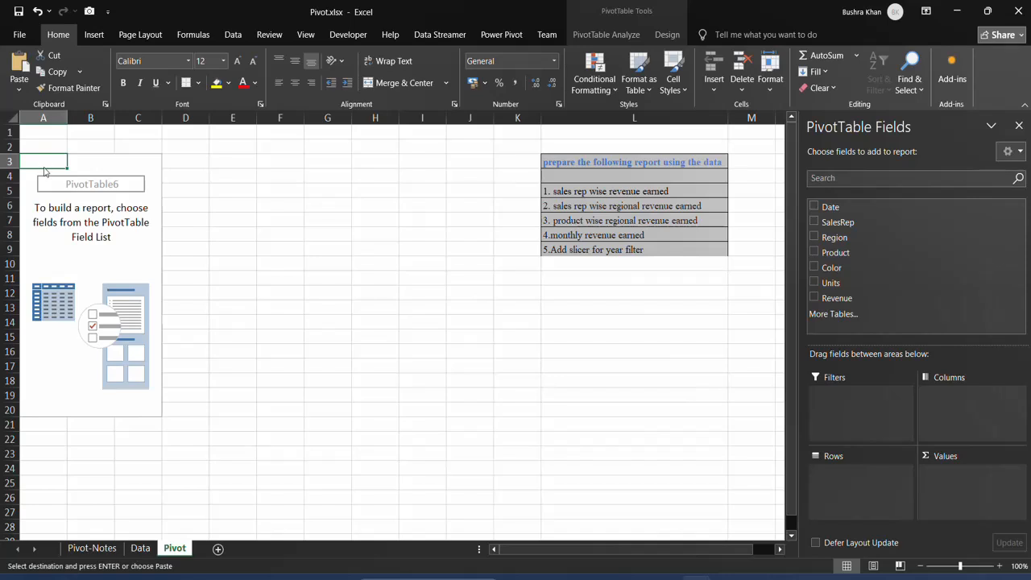
pyautogui.click(596, 197)
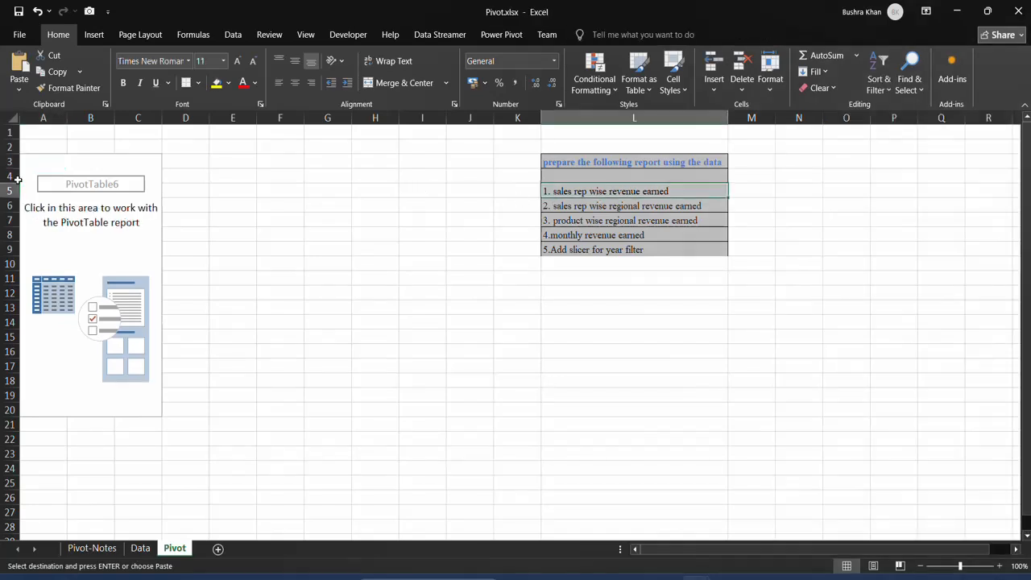
pyautogui.click(65, 164)
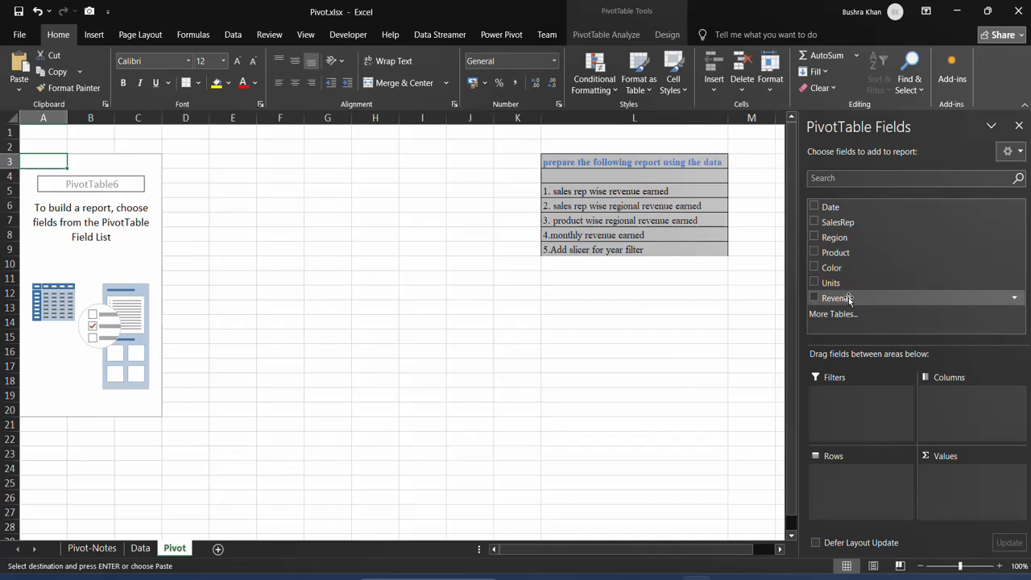
pyautogui.moveTo(841, 228); pyautogui.dragTo(853, 474)
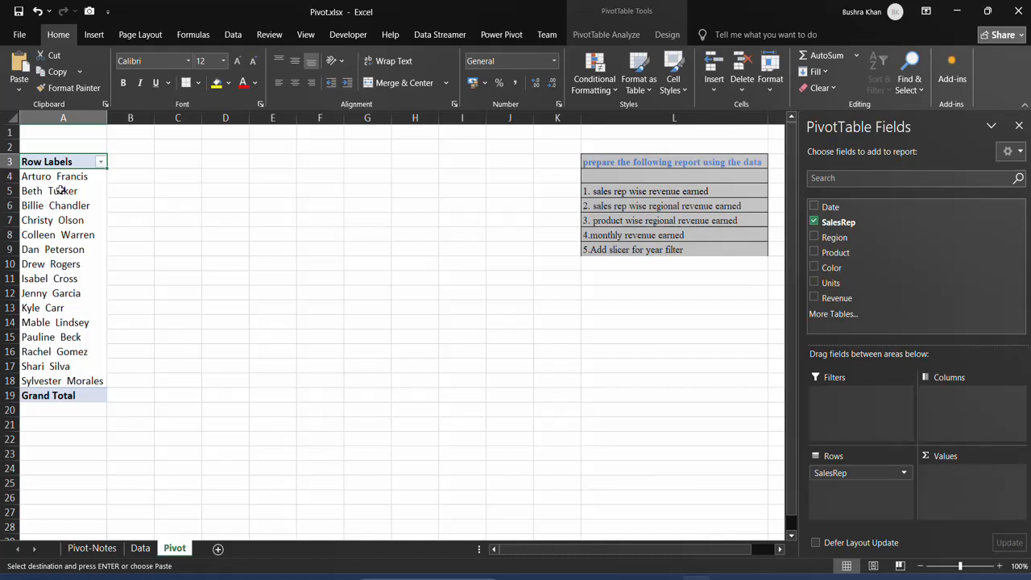
pyautogui.moveTo(835, 298); pyautogui.dragTo(973, 482)
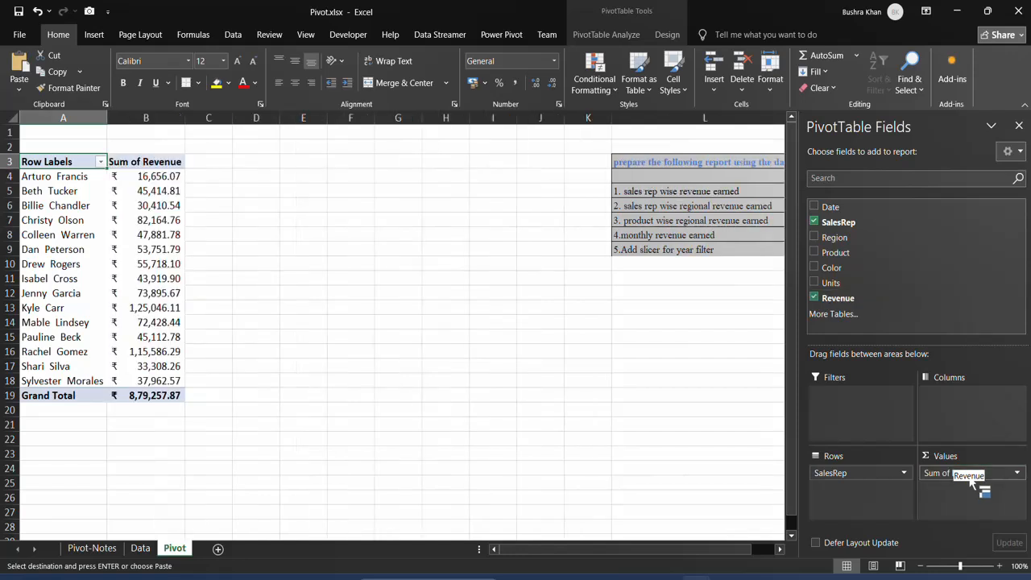
# Step: Sort the sales rep PivotTable by Sum of Revenue from largest to smallest
pyautogui.click(30, 178)
pyautogui.click(73, 194)
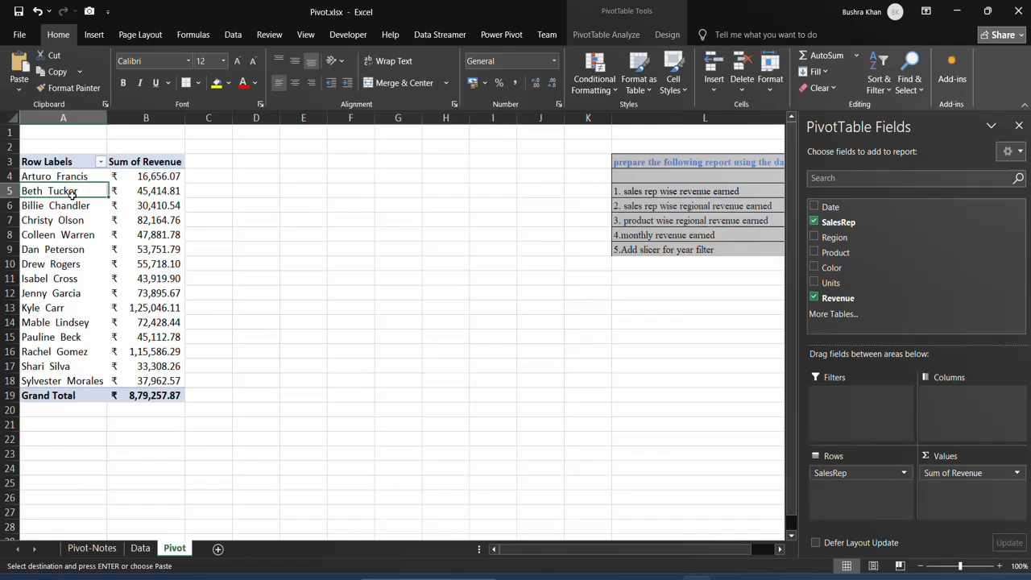
pyautogui.click(164, 175)
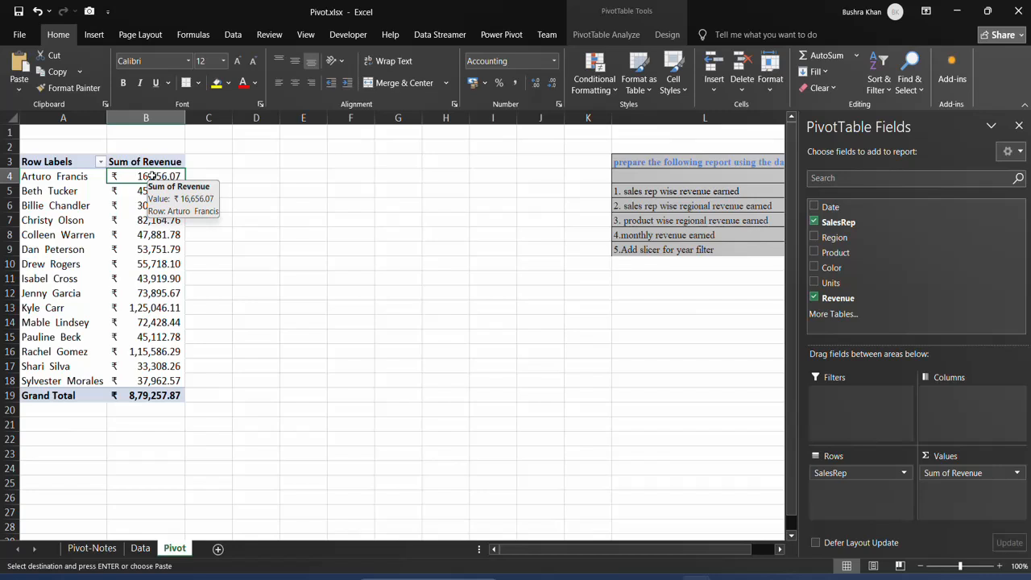
pyautogui.click(127, 235)
pyautogui.click(137, 181)
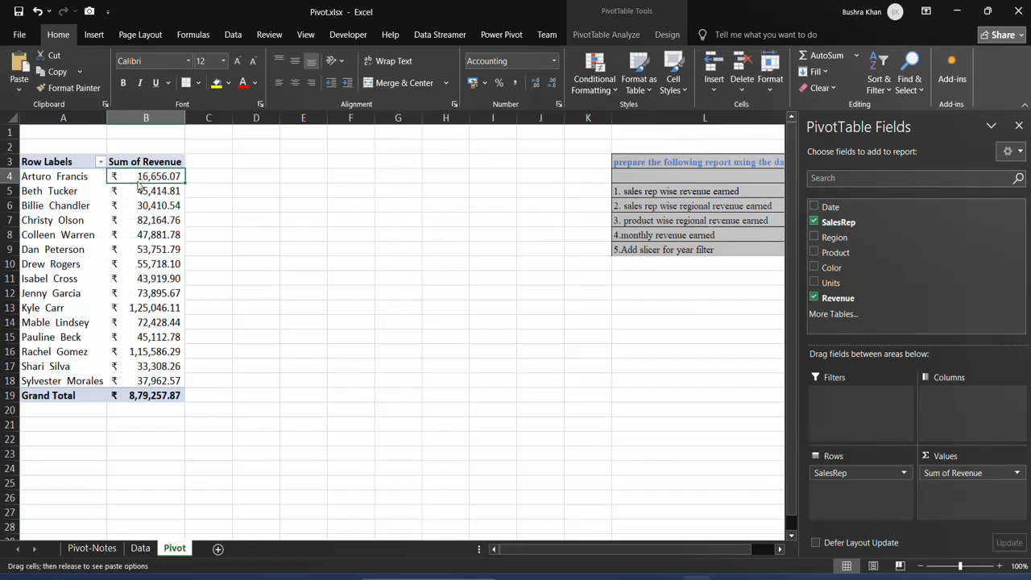
pyautogui.rightClick(134, 176)
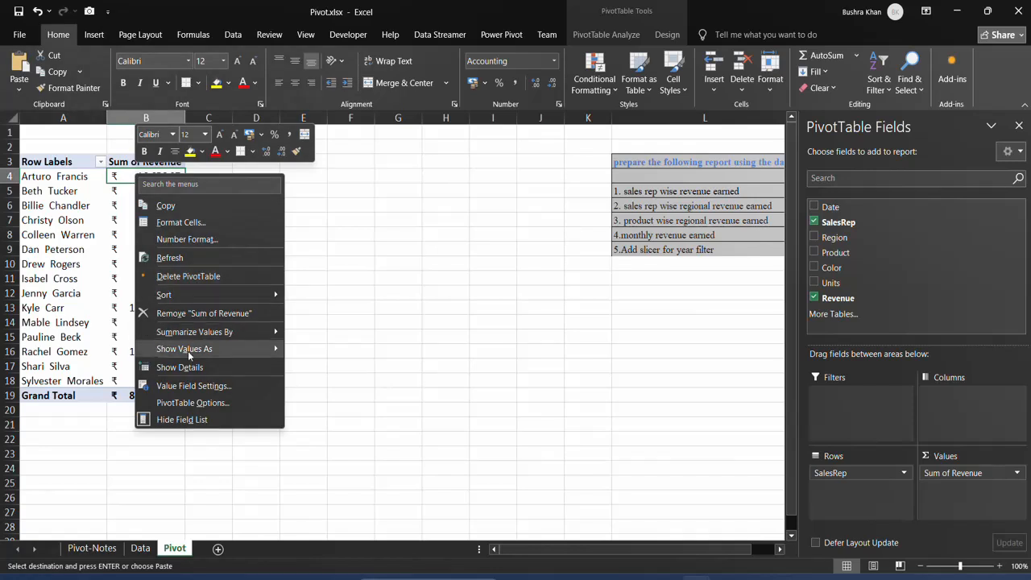
pyautogui.moveTo(193, 297)
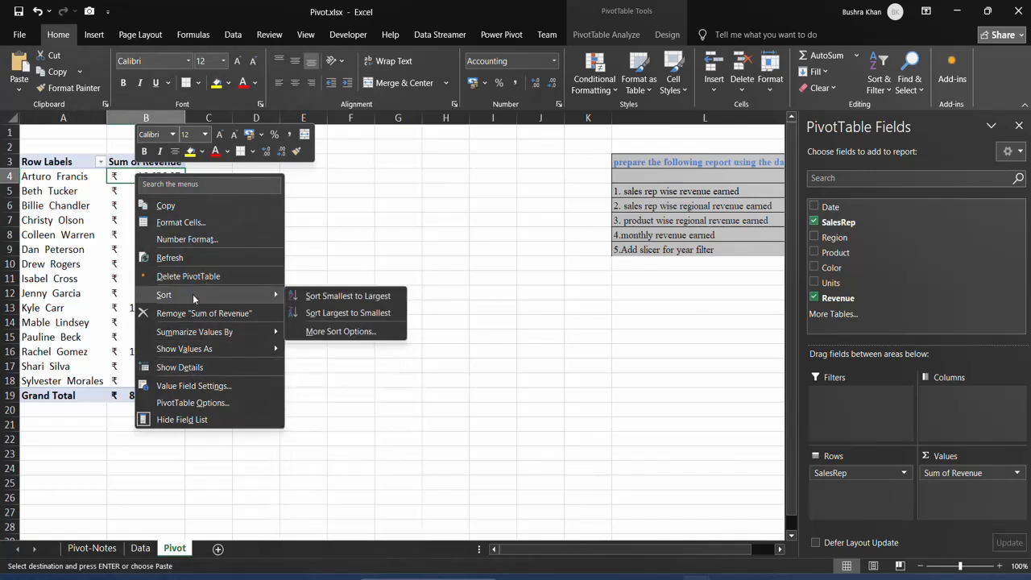
pyautogui.click(364, 313)
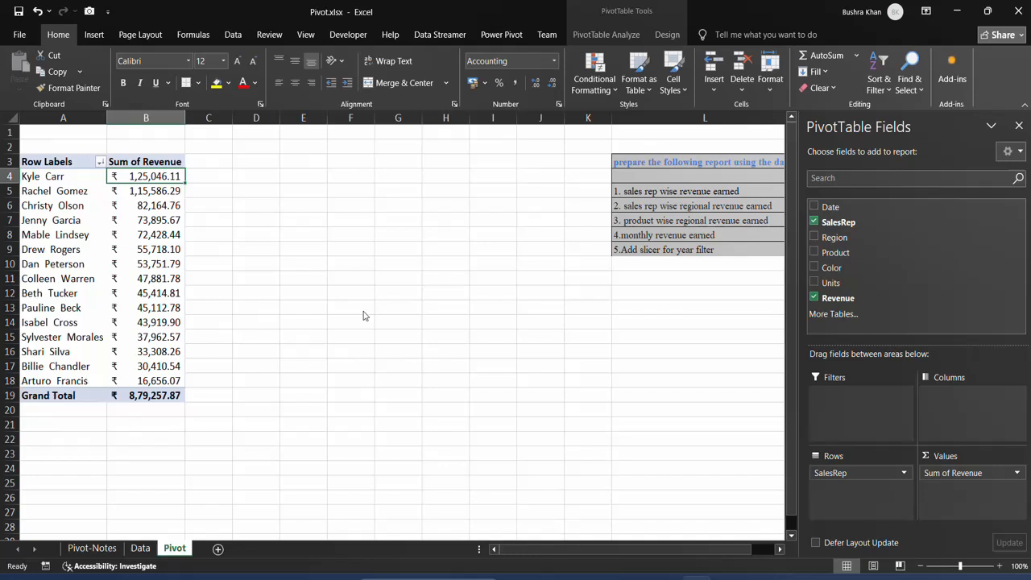
# Step: Add Units to the Values of the sales rep PivotTable, below Sum of Revenue
pyautogui.click(73, 180)
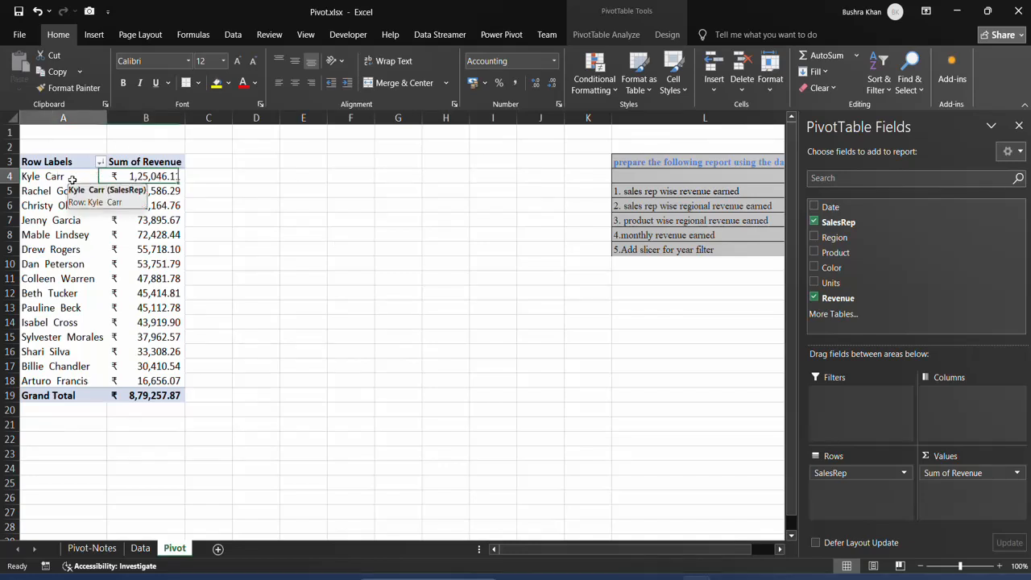
pyautogui.click(158, 178)
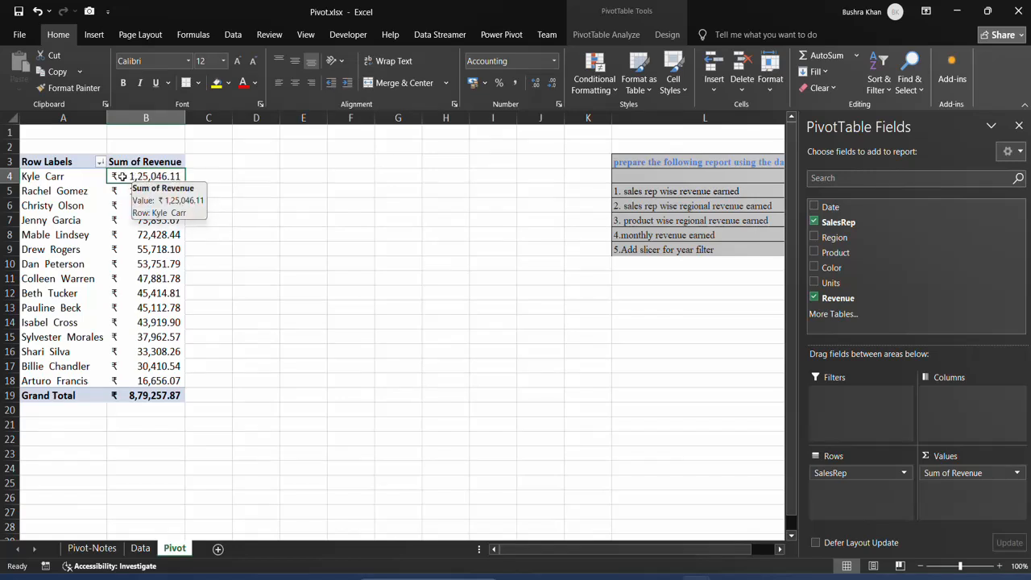
pyautogui.moveTo(830, 283); pyautogui.dragTo(972, 501)
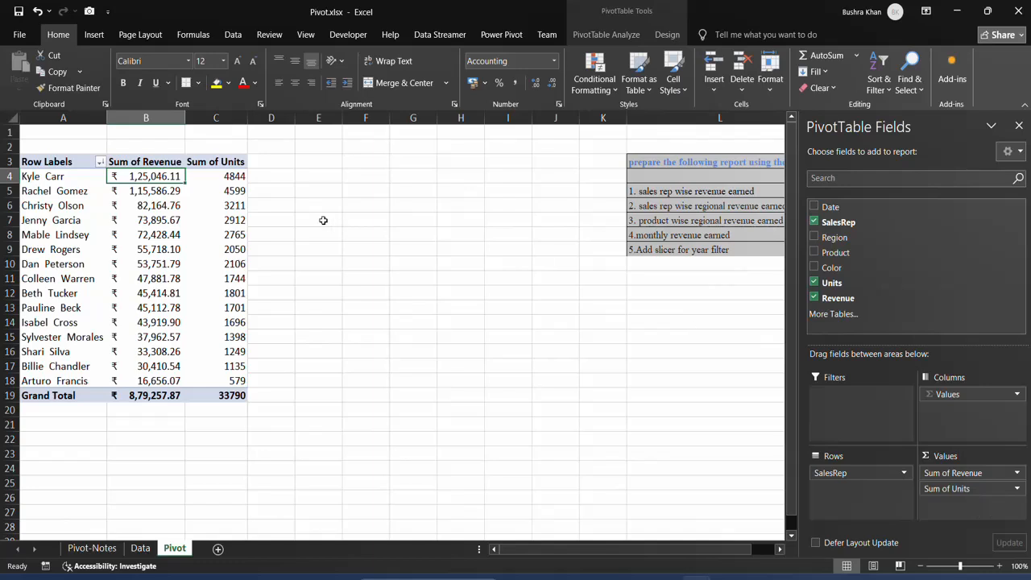
pyautogui.click(227, 177)
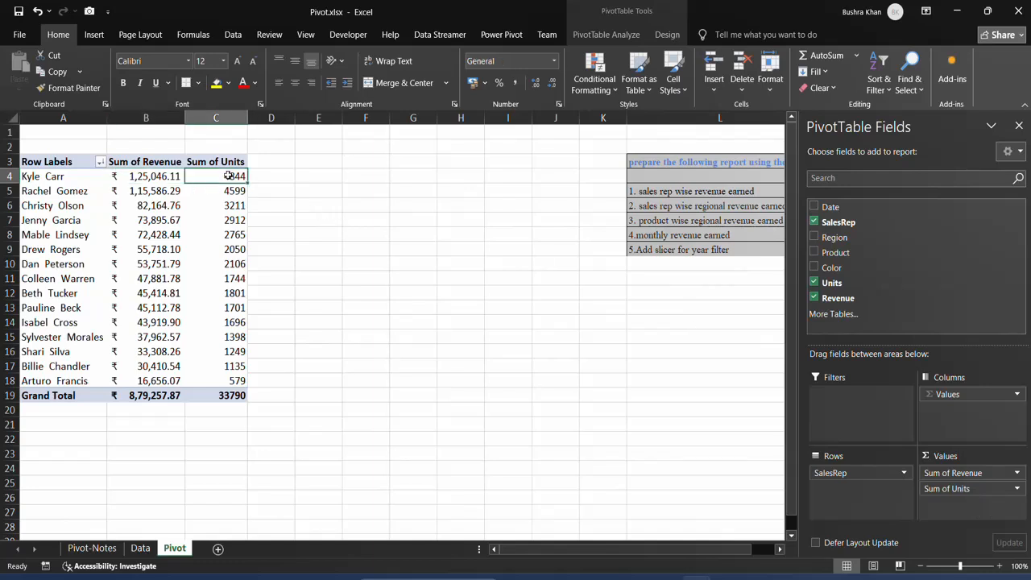
pyautogui.click(59, 179)
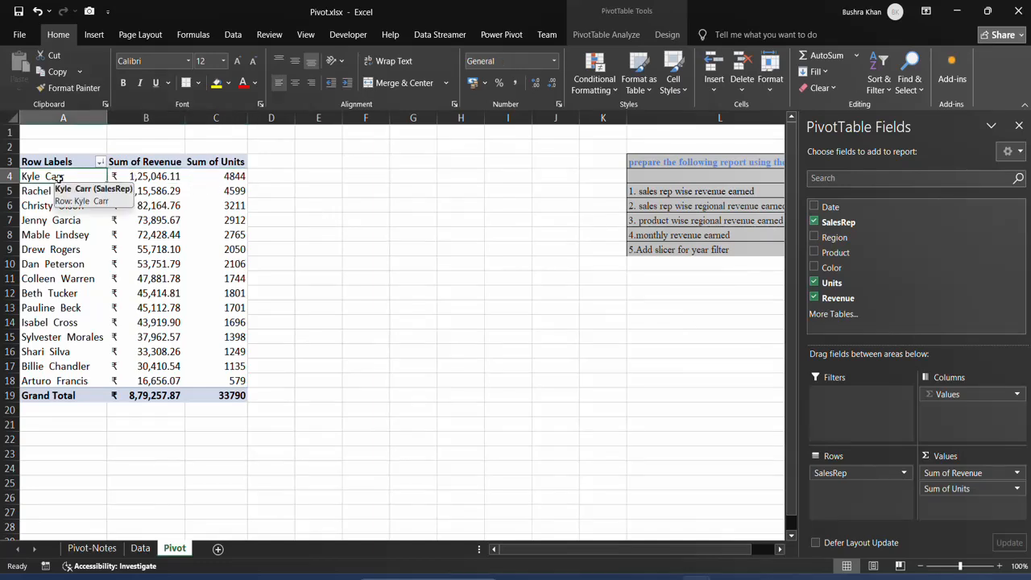
pyautogui.click(147, 176)
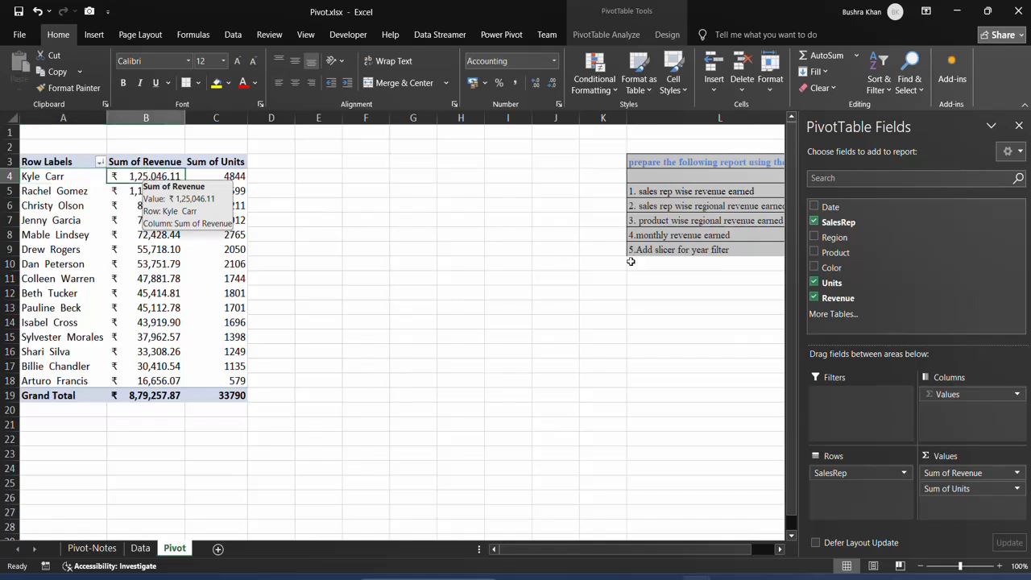
pyautogui.click(725, 206)
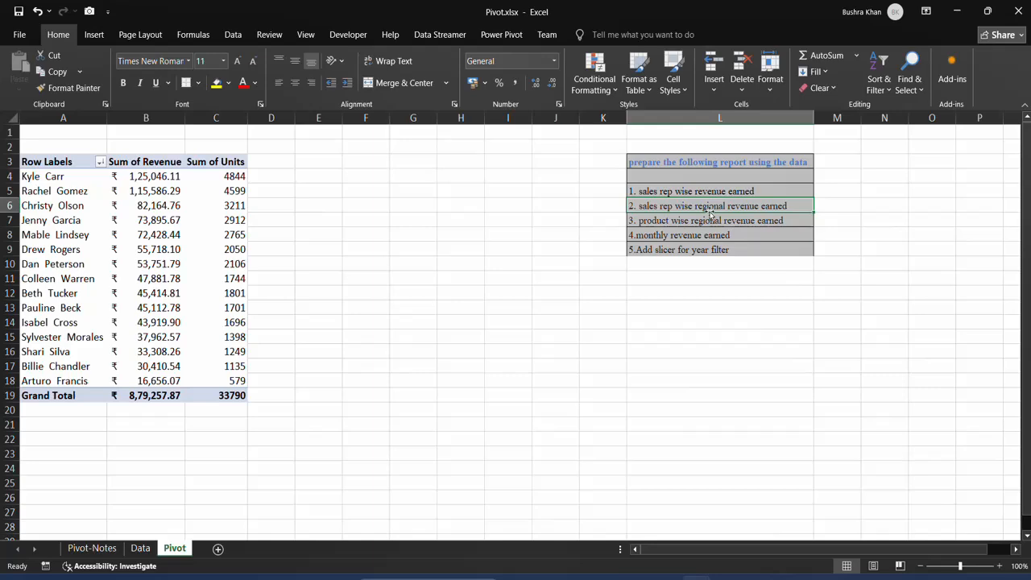
pyautogui.click(141, 552)
pyautogui.click(155, 277)
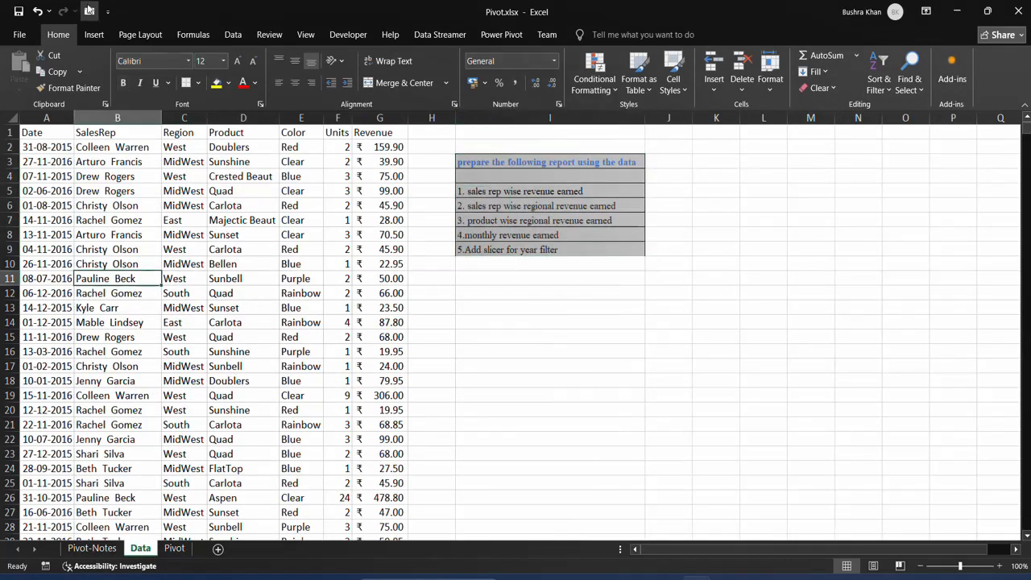
pyautogui.click(102, 40)
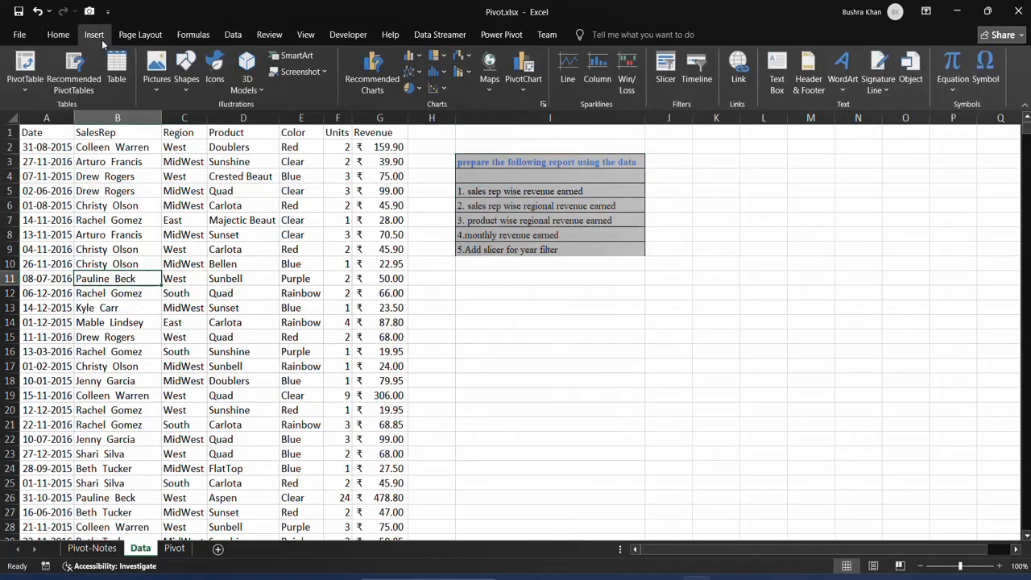
pyautogui.click(25, 80)
pyautogui.press('Escape')
# Step: Duplicate the sales rep PivotTable in A3:C19 of the Pivot sheet by pasting a copy at A23
pyautogui.click(175, 549)
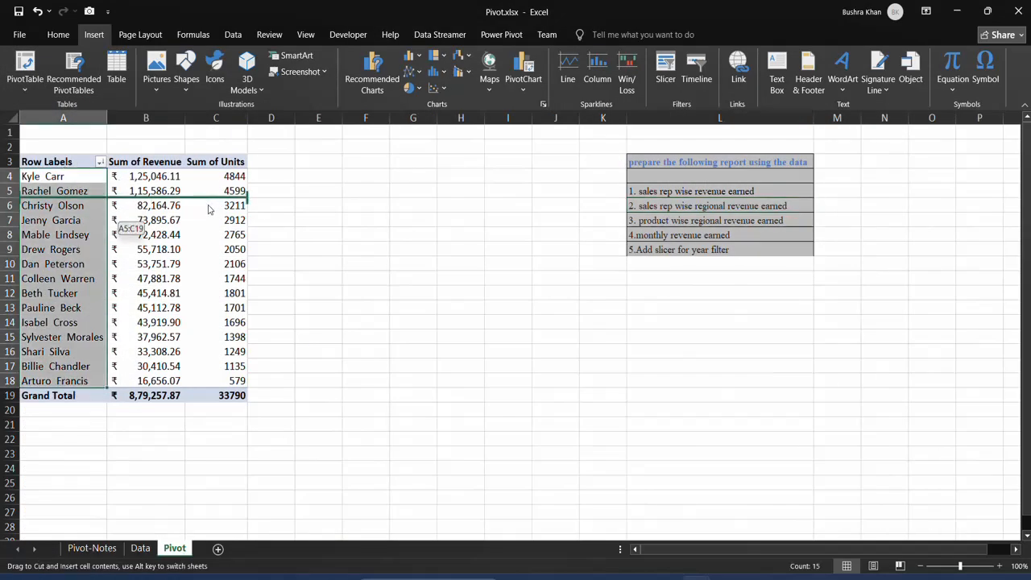
pyautogui.click(67, 157)
pyautogui.moveTo(67, 157); pyautogui.dragTo(219, 395)
pyautogui.hotkey('ctrl', 'c')
pyautogui.scroll(-3, 219, 395)
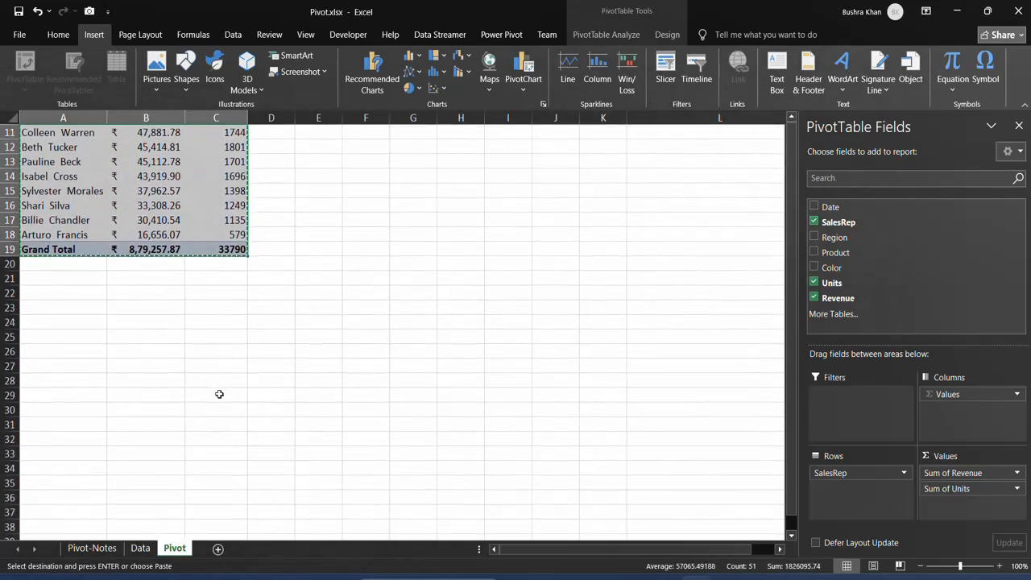
pyautogui.click(37, 303)
pyautogui.hotkey('ctrl', 'v')
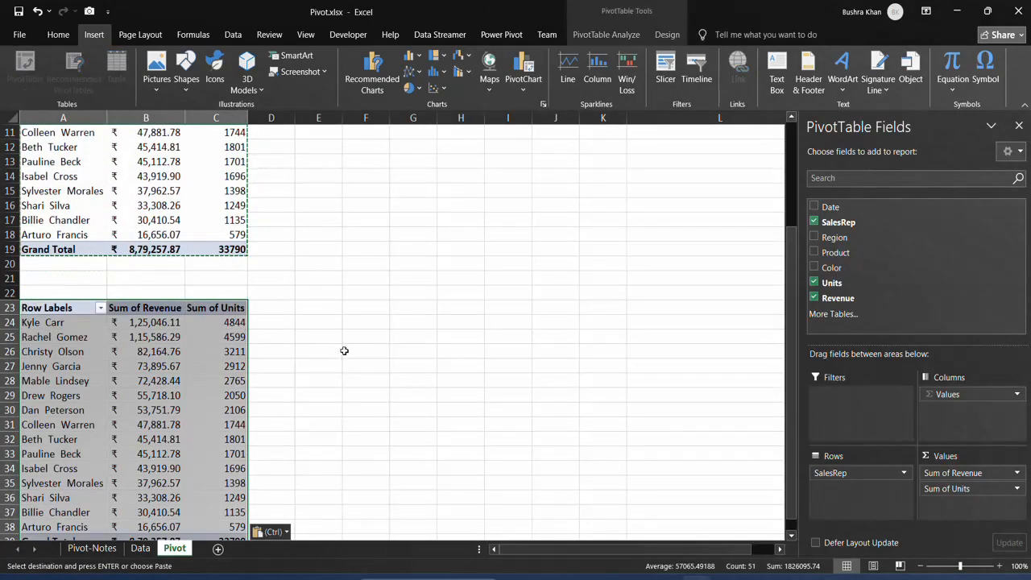
# Step: Remove Revenue, Units and SalesRep from the copied PivotTable at A23, leaving it empty
pyautogui.click(812, 298)
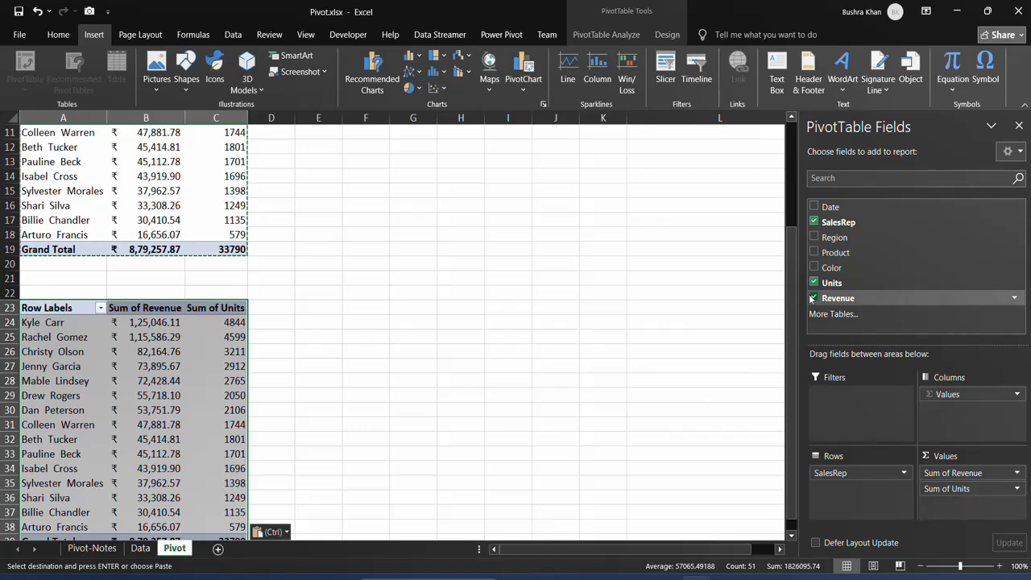
pyautogui.click(813, 283)
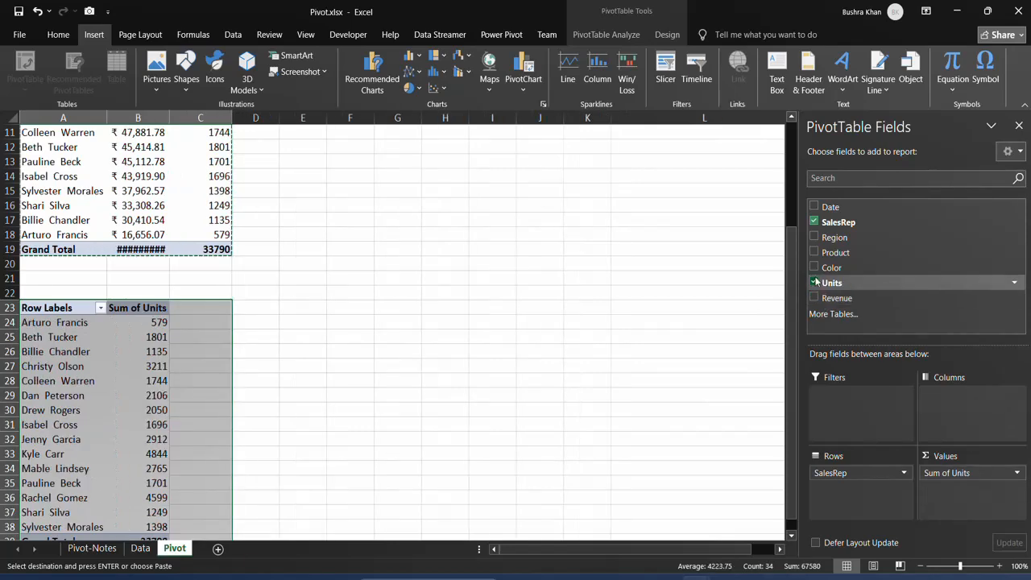
pyautogui.click(814, 222)
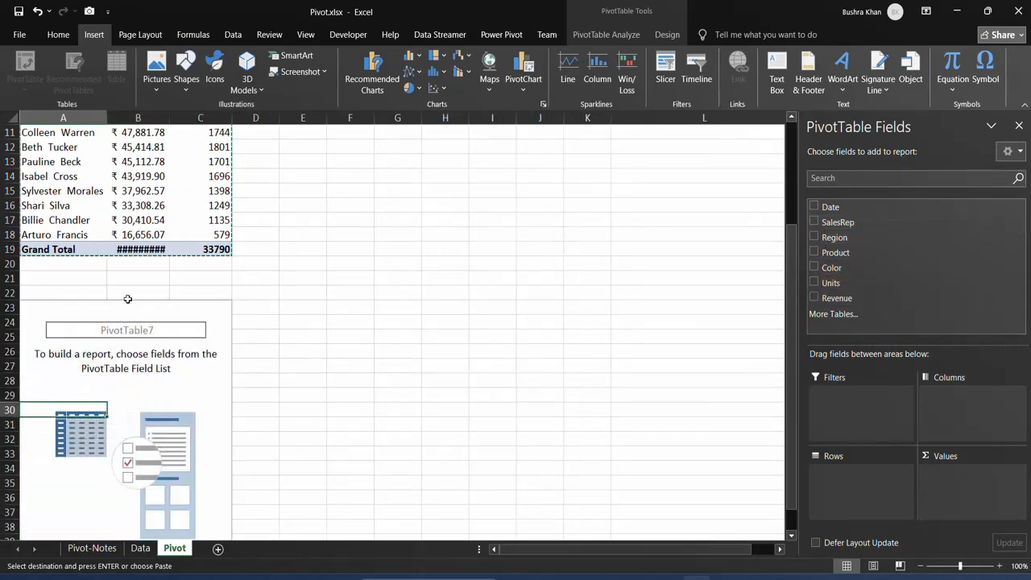
pyautogui.scroll(3, 46, 144)
pyautogui.click(48, 176)
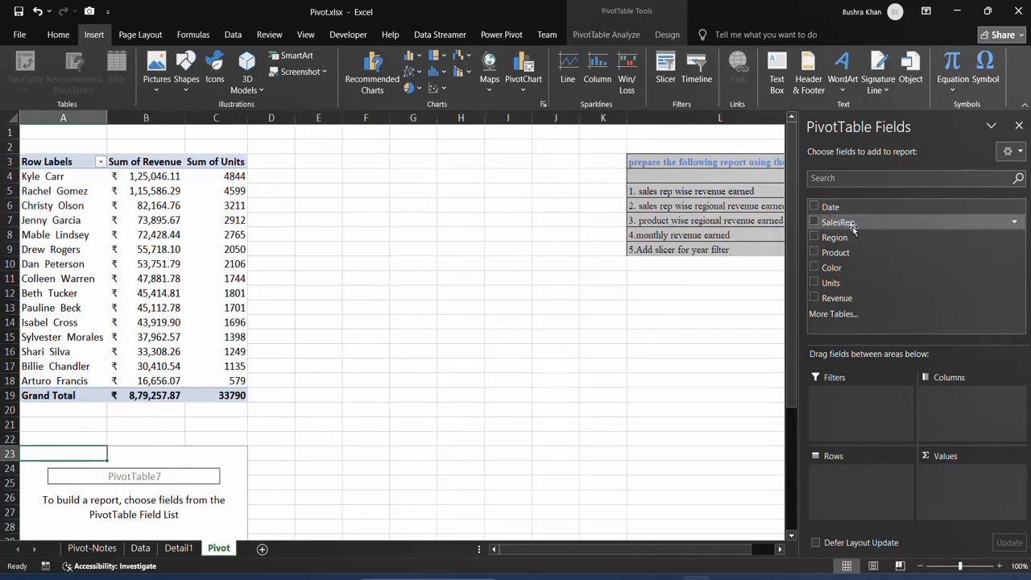
# Step: Build the regional sales rep report at A23 with SalesRep in Rows, Region in Columns and Revenue summed in Values
pyautogui.moveTo(854, 230); pyautogui.dragTo(862, 503)
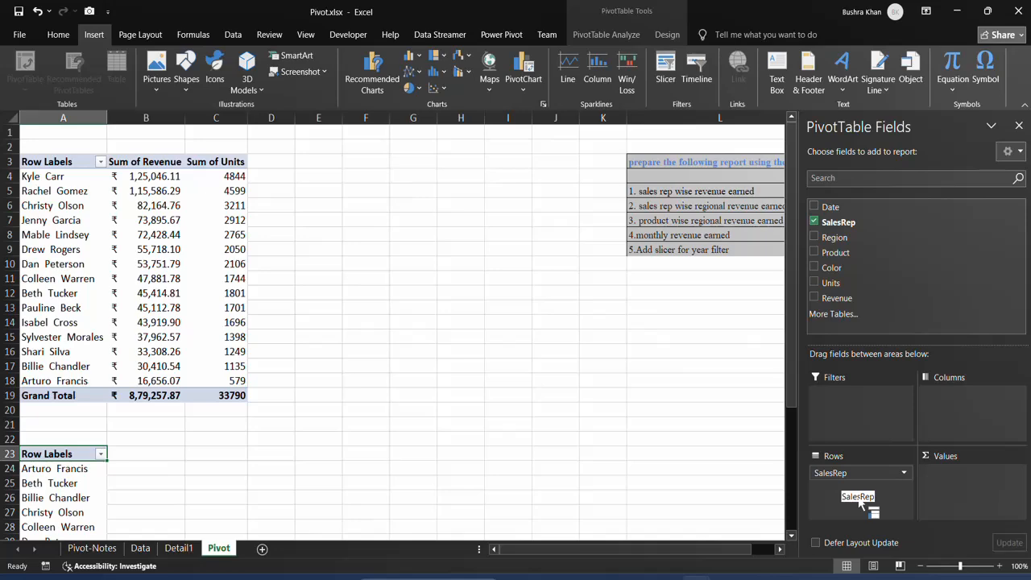
pyautogui.scroll(-2, 349, 278)
pyautogui.scroll(2, 470, 309)
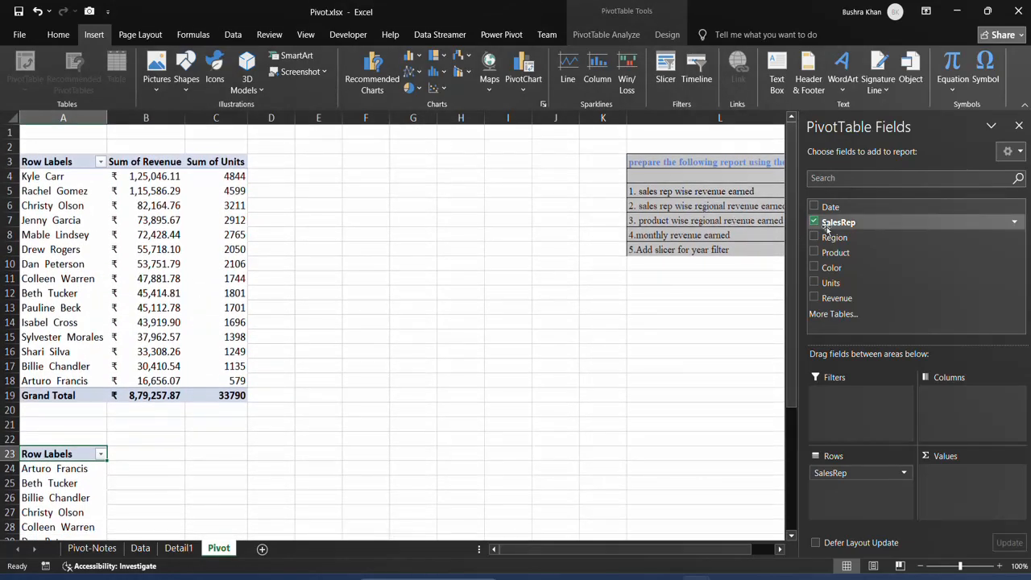
pyautogui.moveTo(830, 237); pyautogui.dragTo(963, 408)
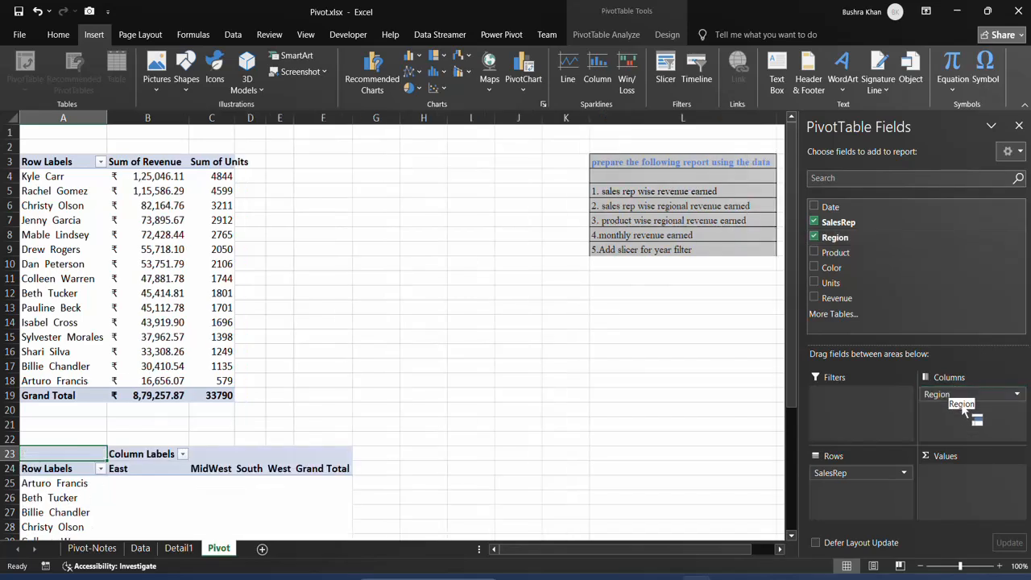
pyautogui.moveTo(830, 294); pyautogui.dragTo(958, 483)
# Step: Review the regional revenue per sales rep down to its Grand Total and check the list of required reports in column L
pyautogui.scroll(-2, 152, 303)
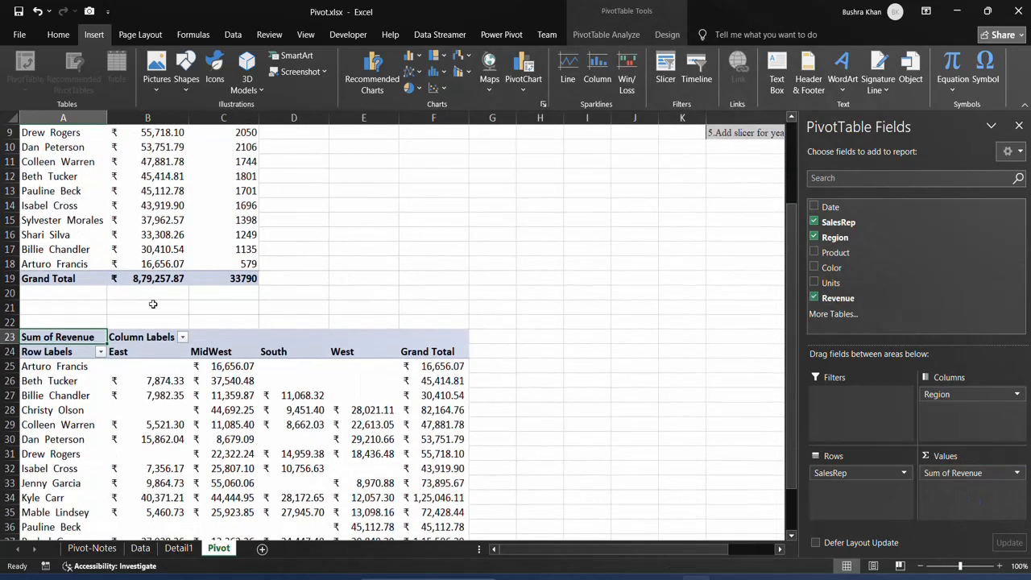
pyautogui.scroll(-1, 207, 322)
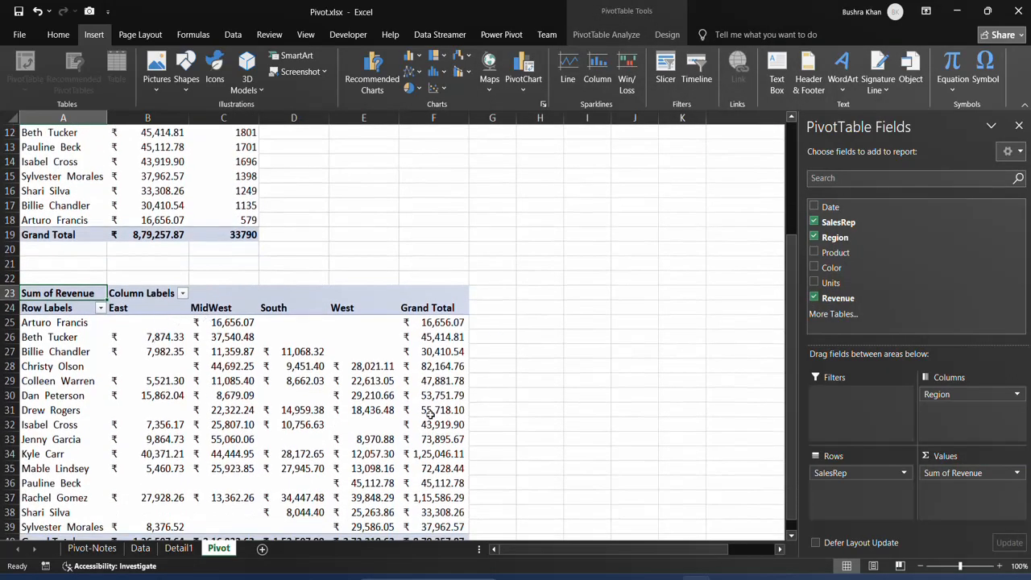
pyautogui.scroll(-2, 431, 414)
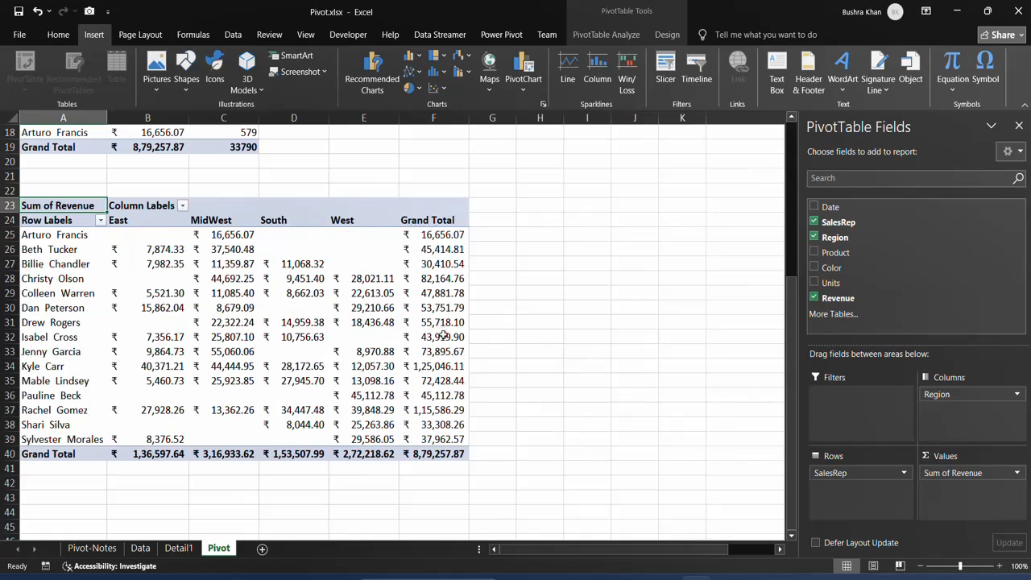
pyautogui.scroll(6, 746, 256)
pyautogui.hscroll(2, 735, 247)
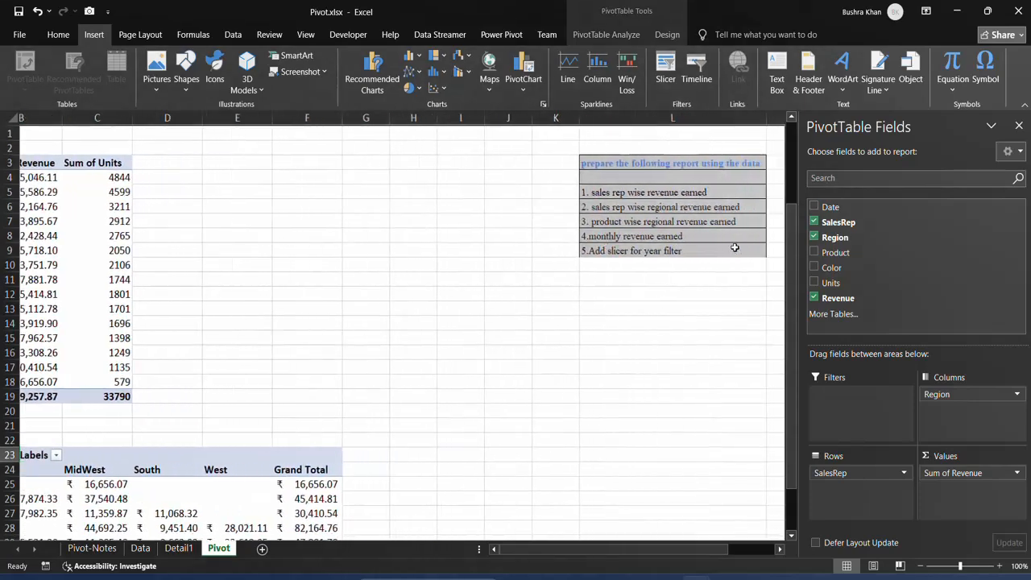
pyautogui.hscroll(1, 735, 248)
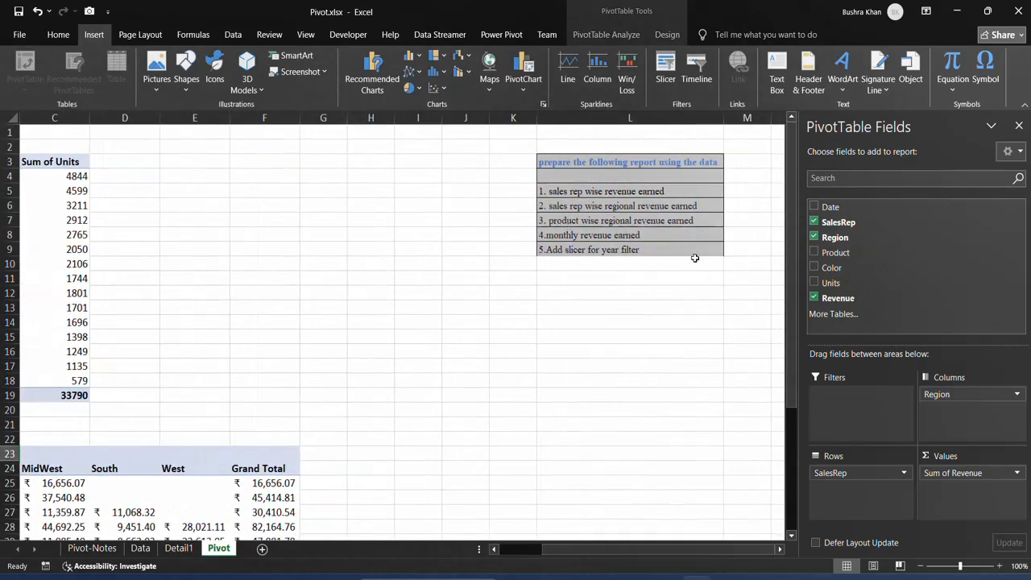
pyautogui.scroll(-6, 611, 333)
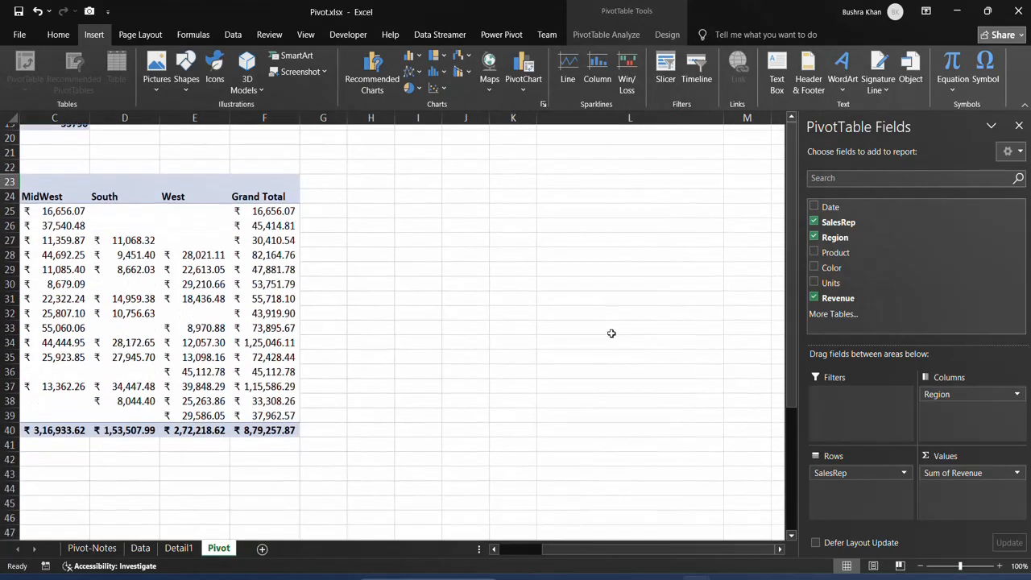
pyautogui.hscroll(-2, 612, 334)
pyautogui.moveTo(52, 182); pyautogui.dragTo(432, 436)
pyautogui.click(431, 436)
pyautogui.scroll(-3, 432, 436)
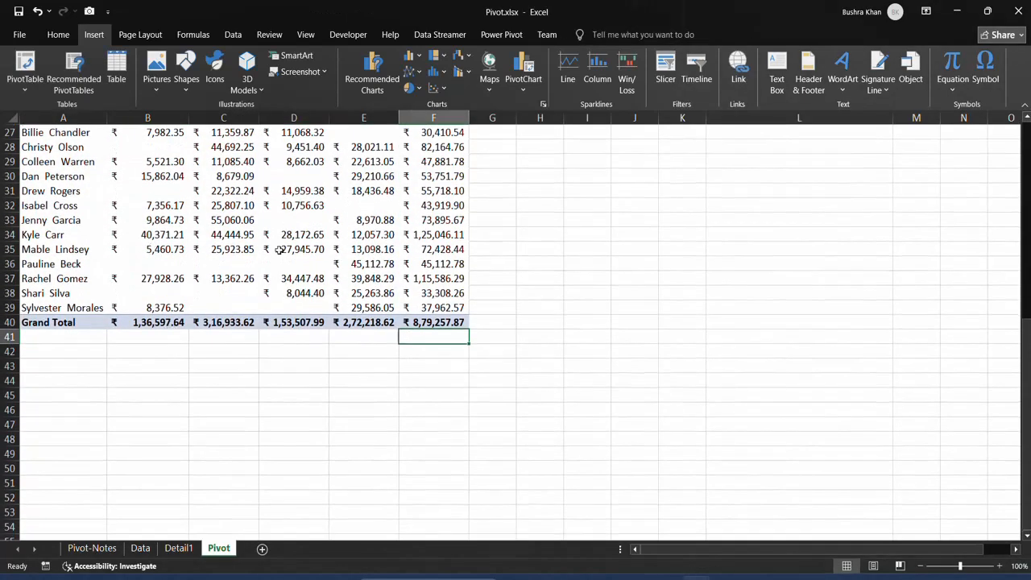
# Step: Create a PivotTable from Data!$A$1:$G$9972, placed on the existing Pivot worksheet at cell A43
pyautogui.click(140, 549)
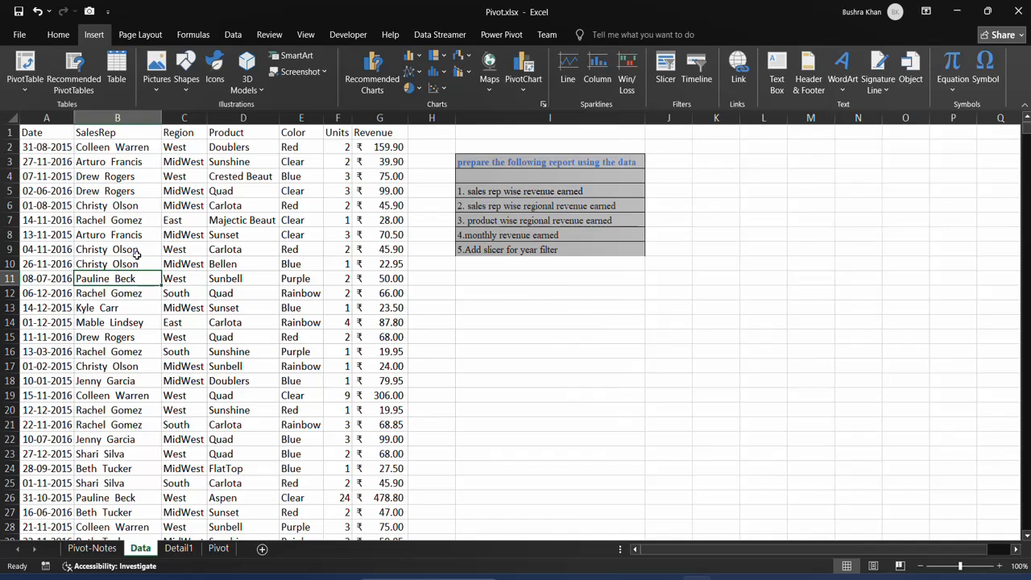
pyautogui.click(100, 150)
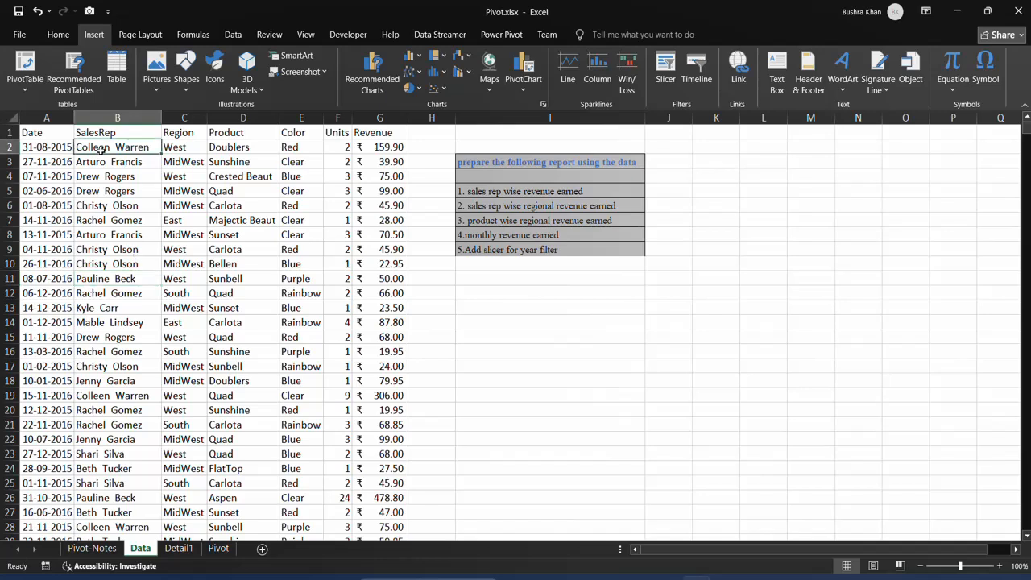
pyautogui.click(25, 84)
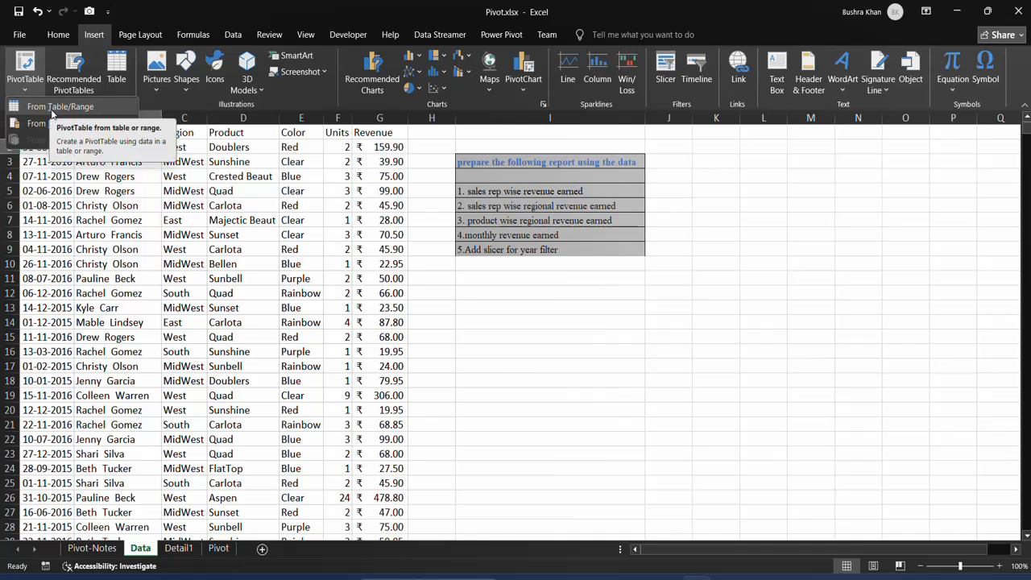
pyautogui.click(51, 108)
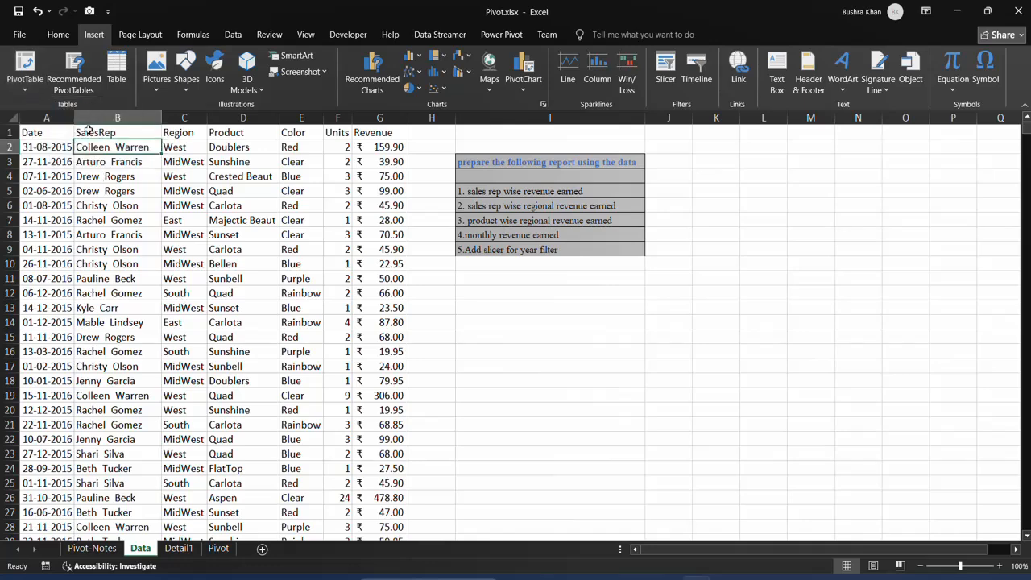
pyautogui.click(25, 85)
pyautogui.click(45, 109)
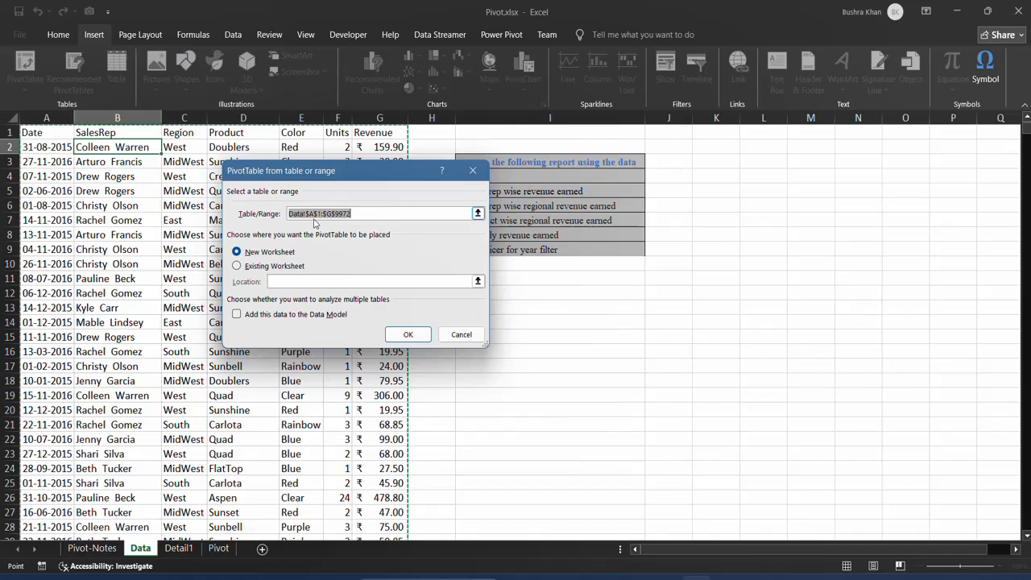
pyautogui.click(258, 269)
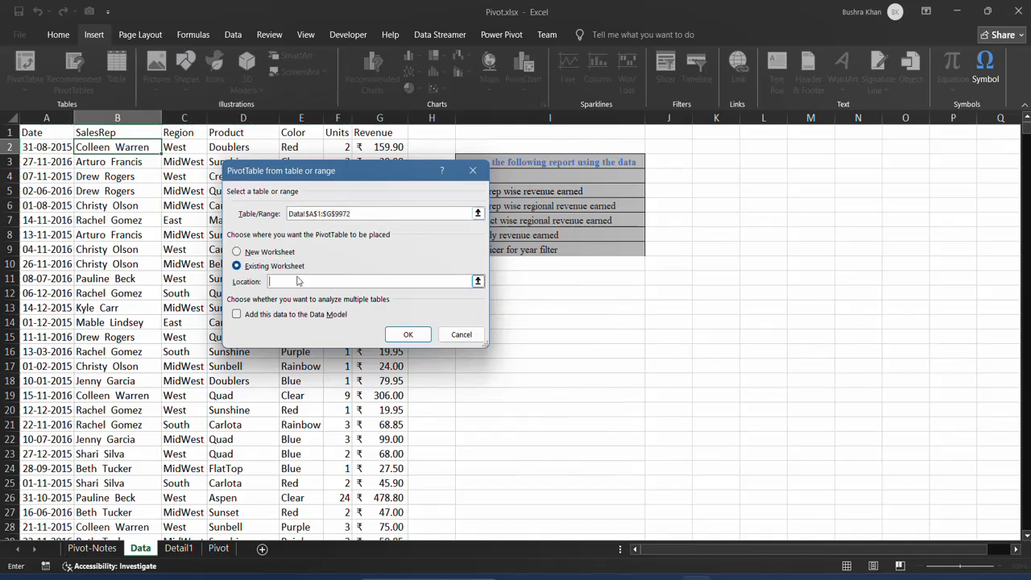
pyautogui.click(219, 548)
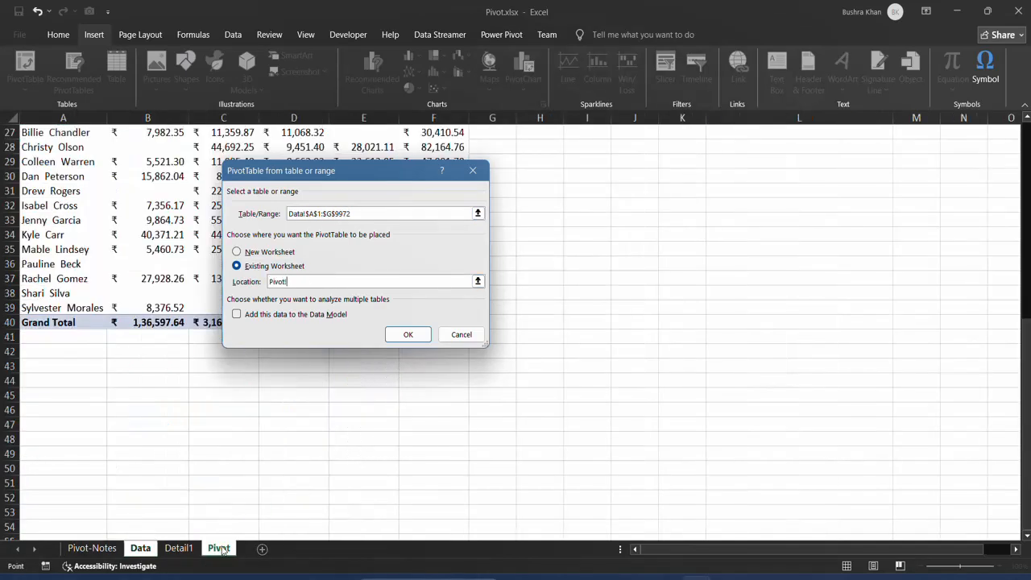
pyautogui.click(55, 369)
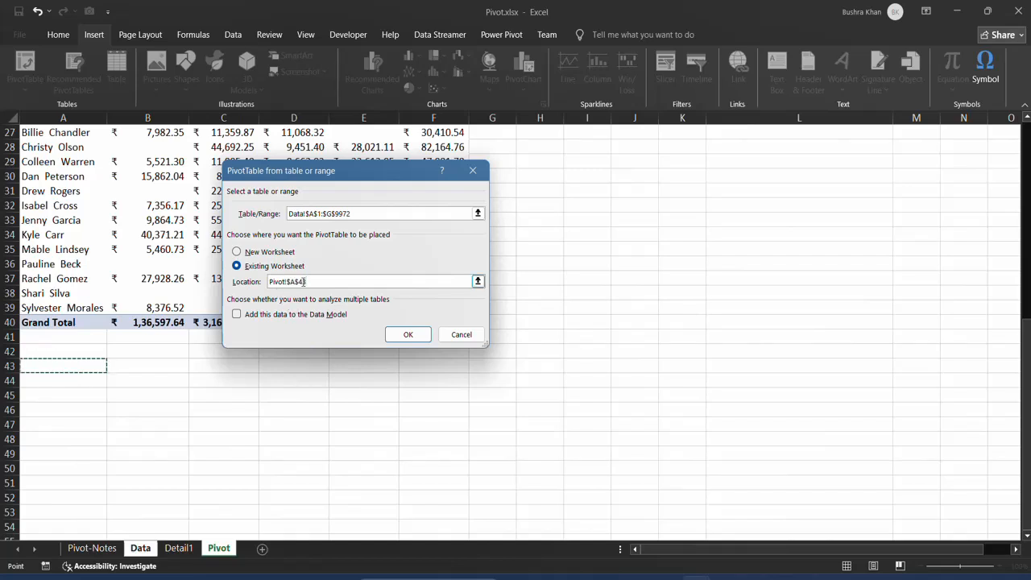
pyautogui.click(407, 334)
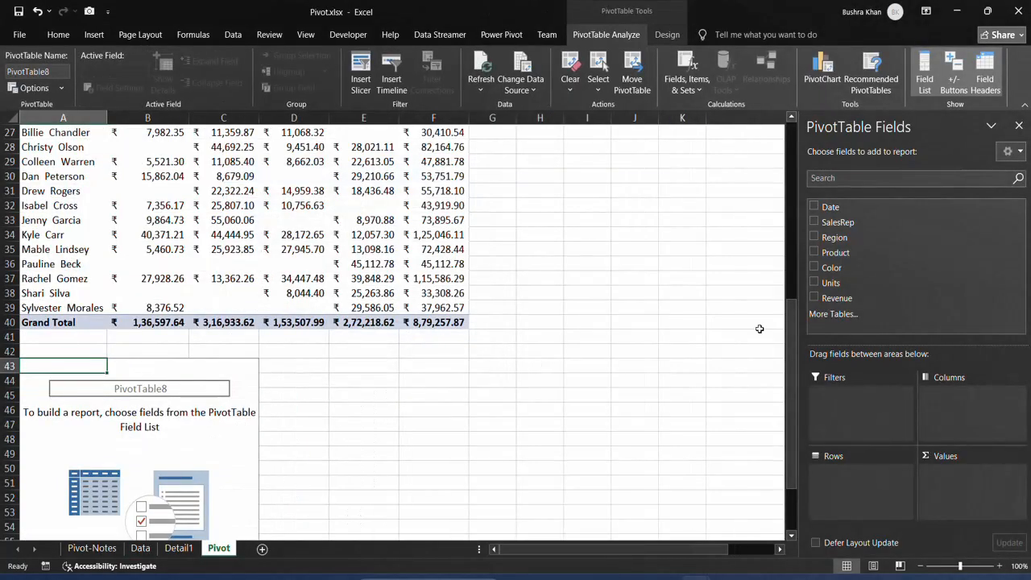
# Step: Lay out the new PivotTable at A43 with Region in Rows, Product in Columns and Revenue summed in Values
pyautogui.scroll(9, 701, 166)
pyautogui.hscroll(3, 556, 191)
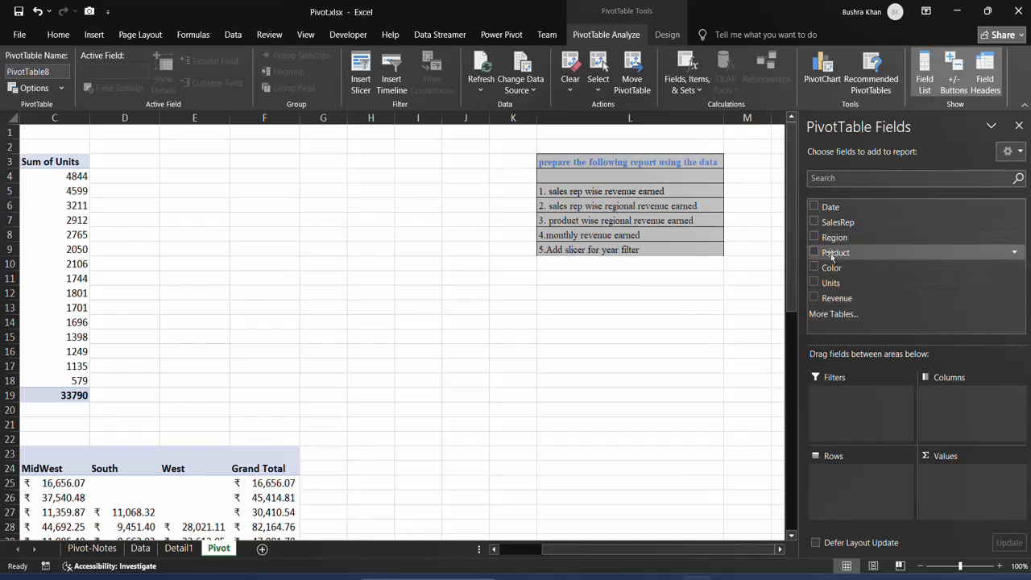
pyautogui.moveTo(833, 253); pyautogui.dragTo(914, 344)
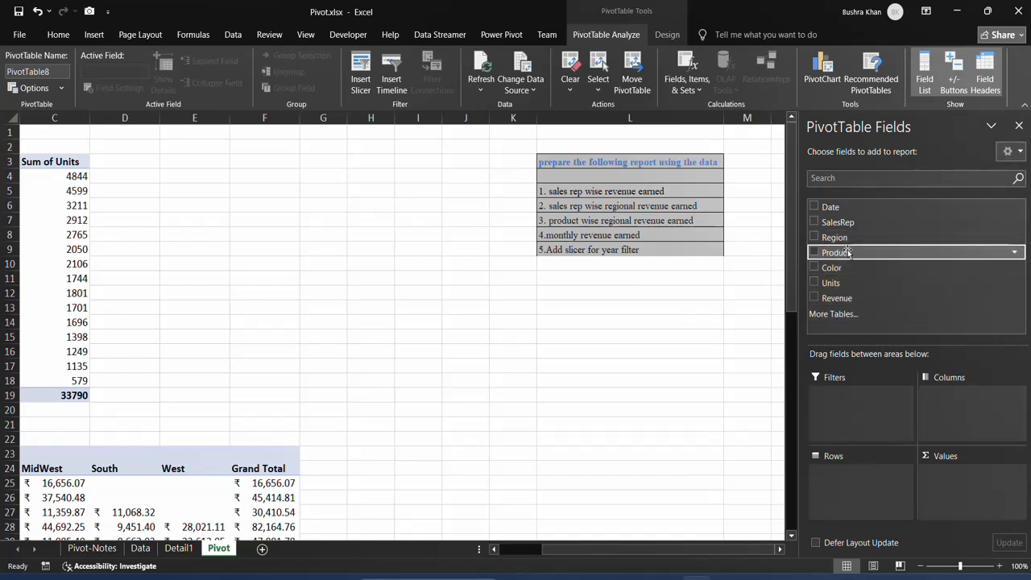
pyautogui.moveTo(846, 252); pyautogui.dragTo(862, 473)
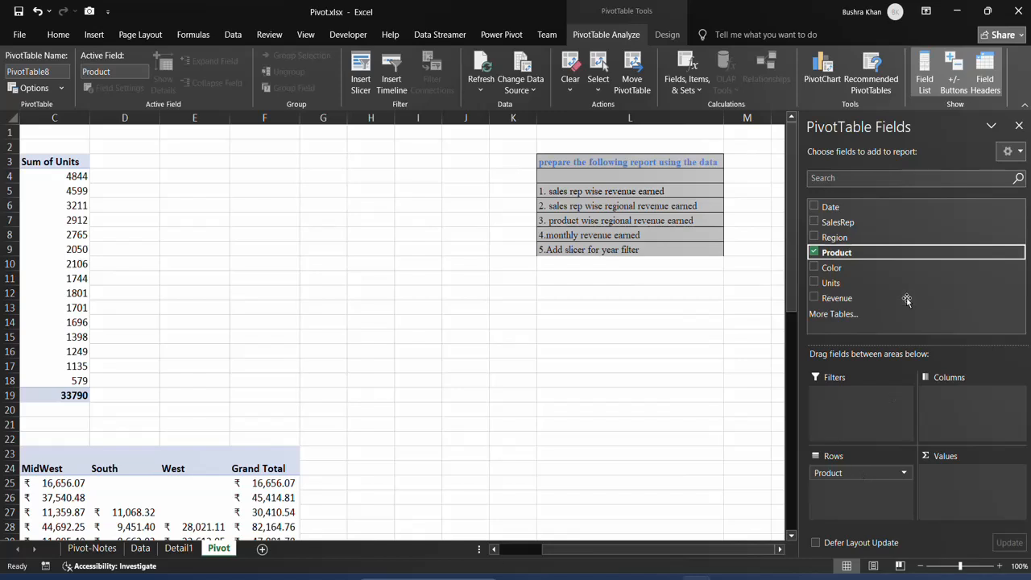
pyautogui.click(829, 299)
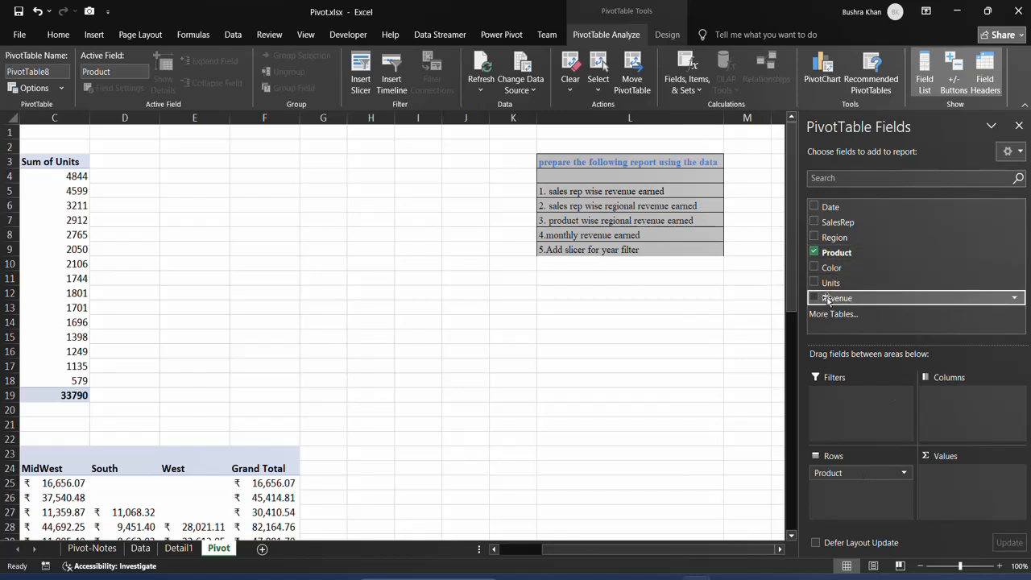
pyautogui.click(829, 298)
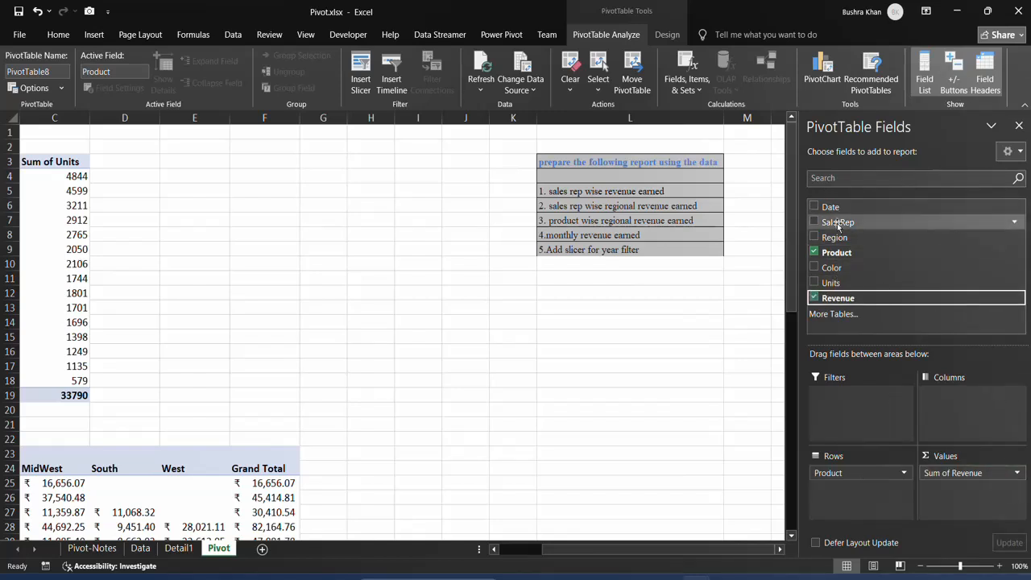
pyautogui.moveTo(834, 237); pyautogui.dragTo(852, 507)
pyautogui.moveTo(843, 473); pyautogui.dragTo(973, 403)
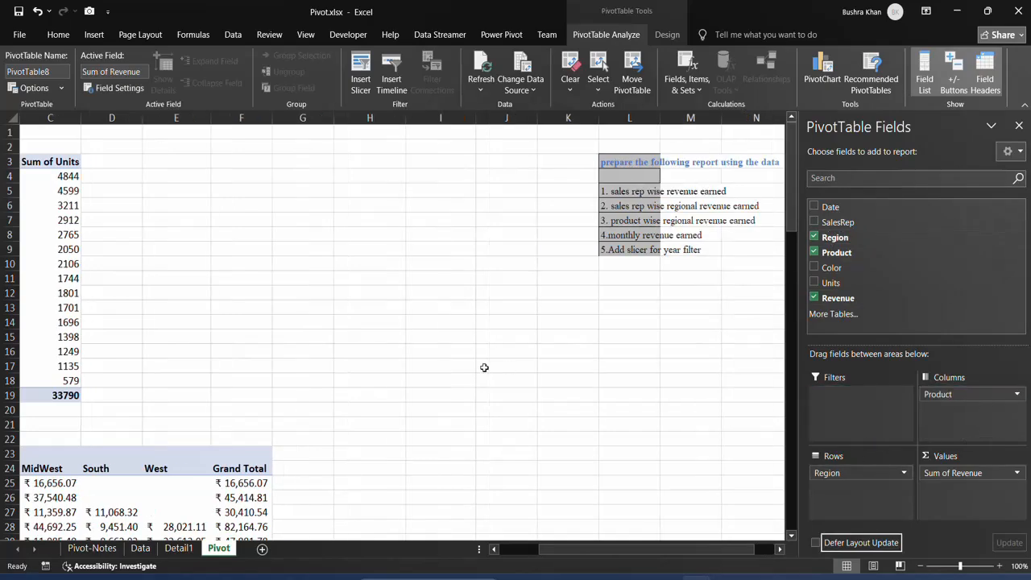
# Step: Swap the fields of the PivotTable at A43 so that Product is in Rows and Region is in Columns
pyautogui.scroll(-15, 485, 367)
pyautogui.hscroll(-2, 484, 367)
pyautogui.scroll(10, 484, 367)
pyautogui.scroll(-2, 485, 367)
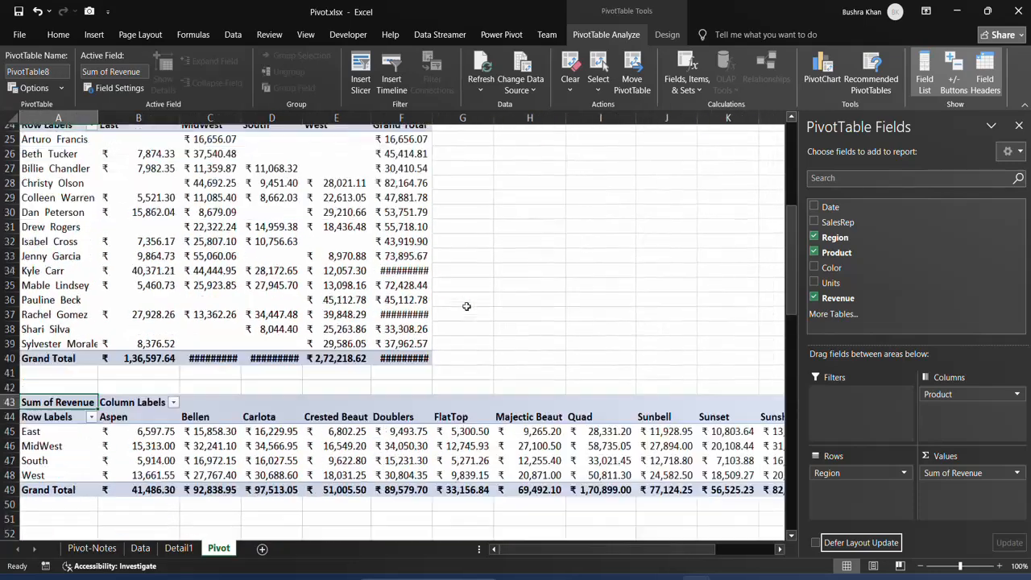
pyautogui.scroll(-2, 465, 306)
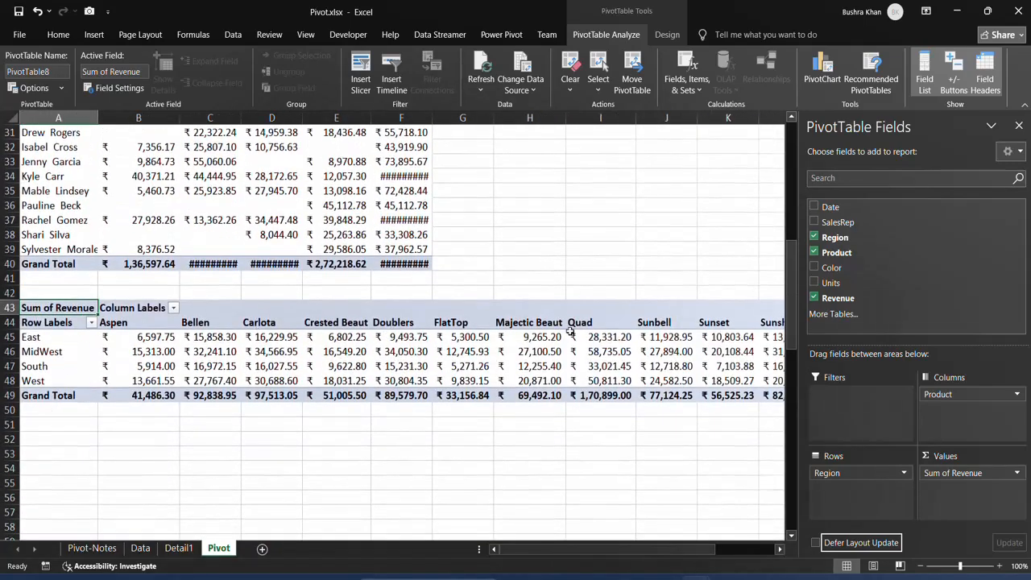
pyautogui.hscroll(1, 601, 334)
pyautogui.hscroll(-1, 601, 335)
pyautogui.moveTo(951, 403); pyautogui.dragTo(983, 429)
pyautogui.scroll(-3, 47, 204)
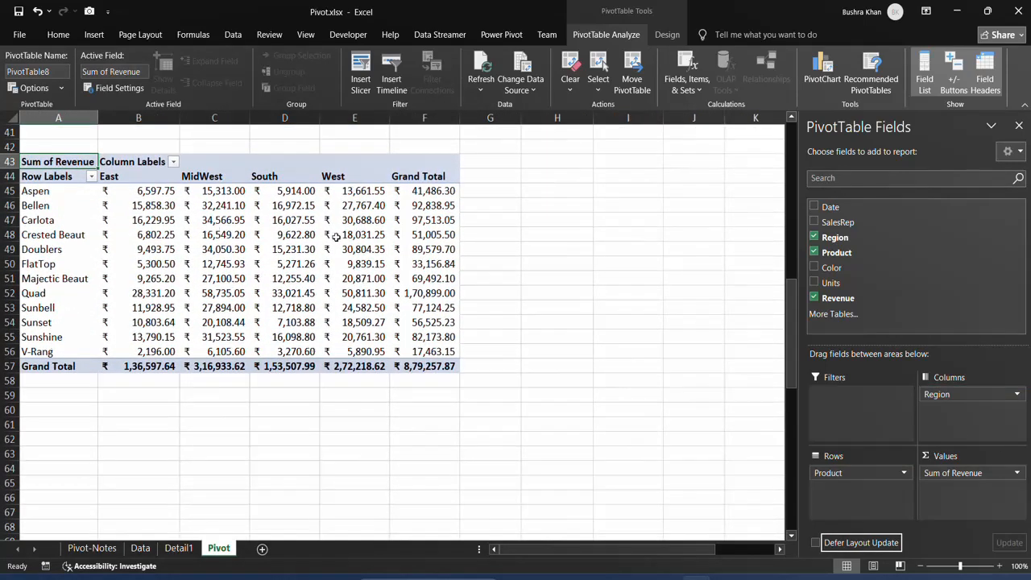
pyautogui.click(745, 422)
pyautogui.click(358, 293)
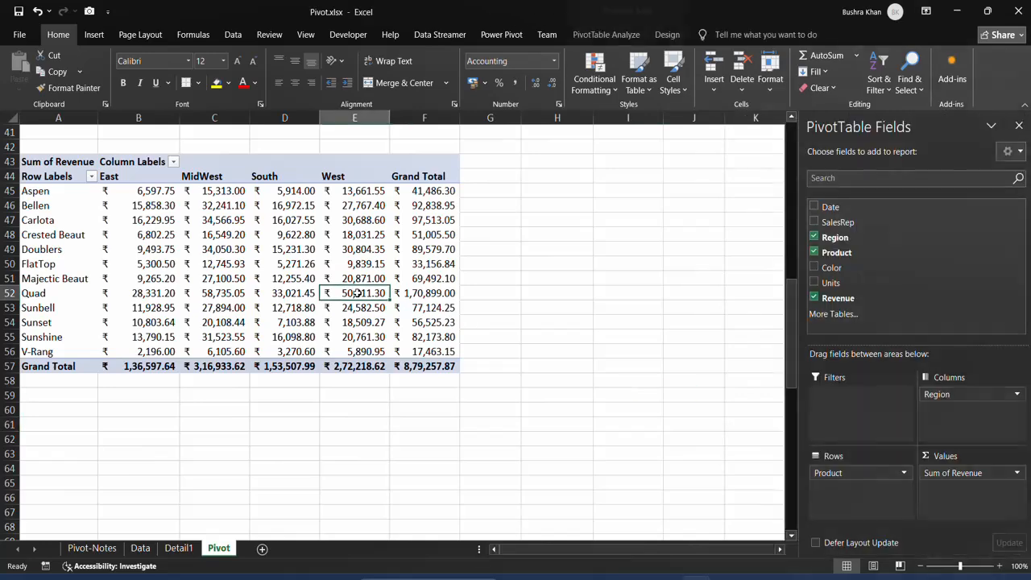
pyautogui.scroll(3, 302, 288)
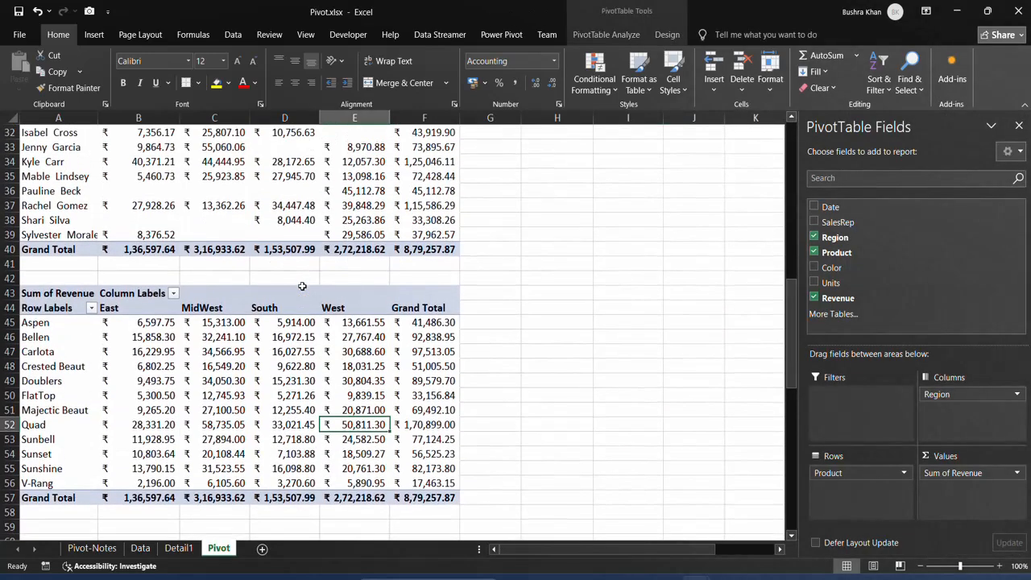
pyautogui.click(207, 323)
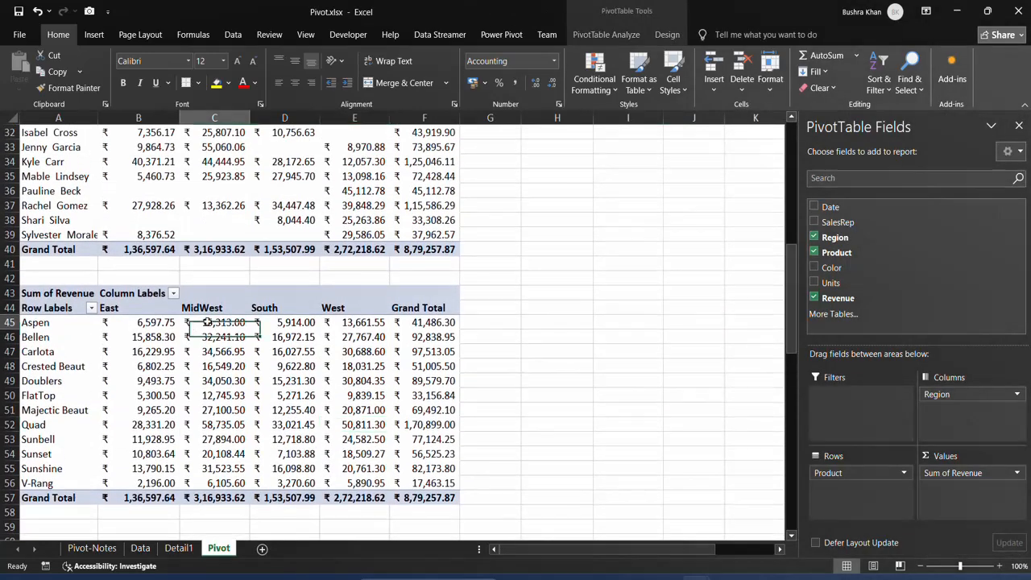
# Step: Change the Revenue value field of the PivotTable at A43 to summarize by Average
pyautogui.click(1018, 473)
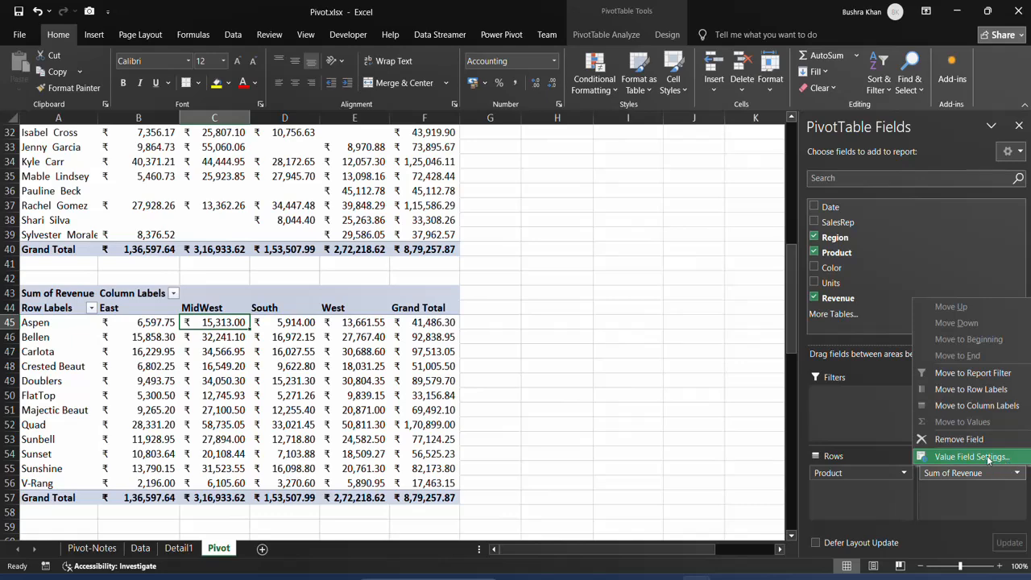
pyautogui.click(971, 474)
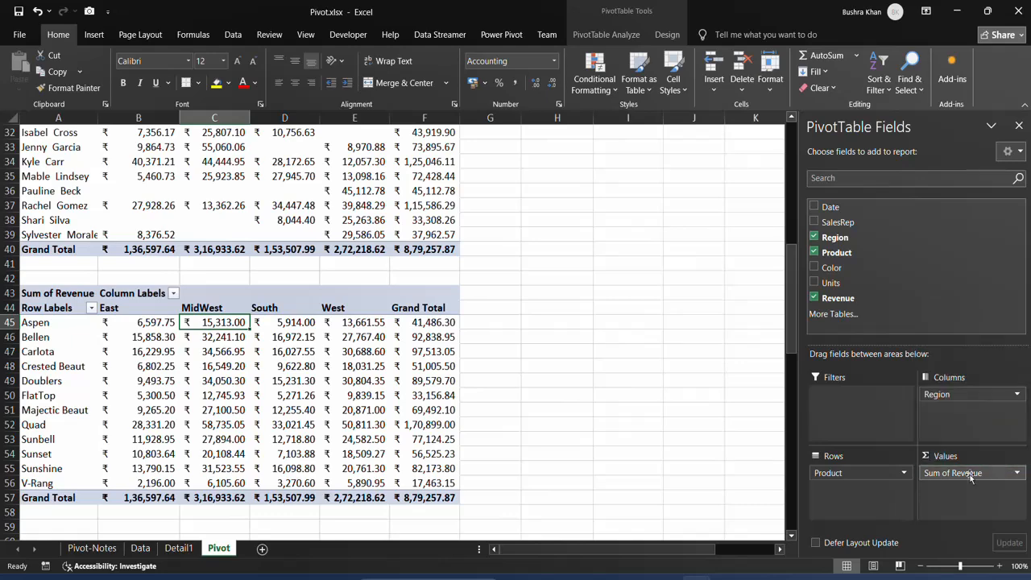
pyautogui.click(1018, 474)
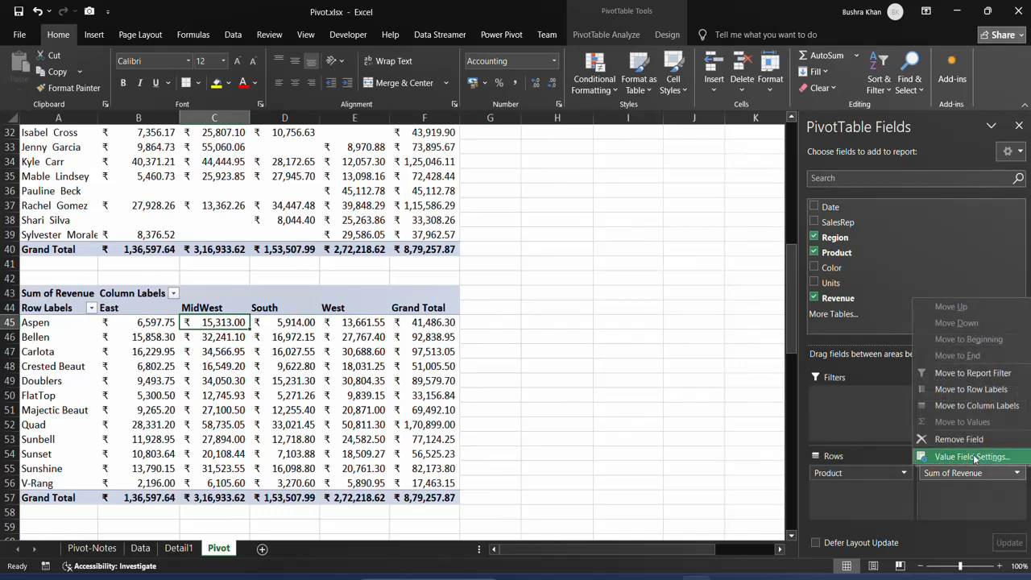
pyautogui.click(971, 457)
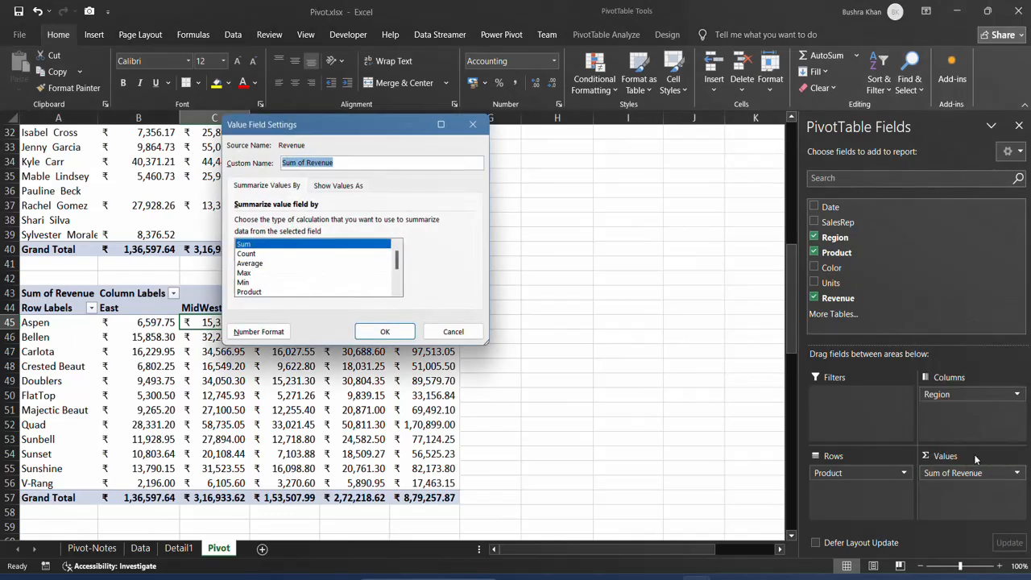
pyautogui.click(247, 263)
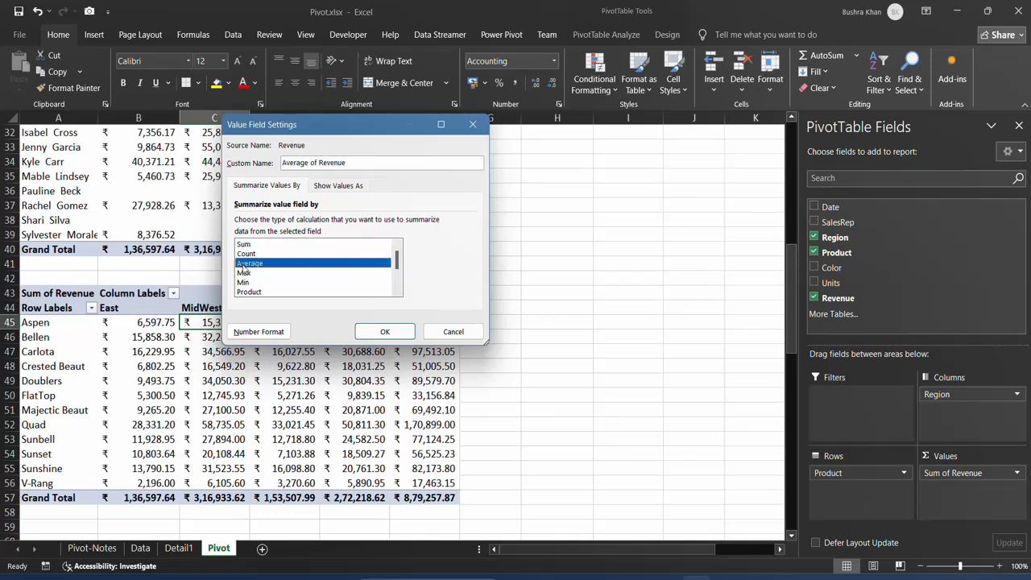
pyautogui.click(385, 332)
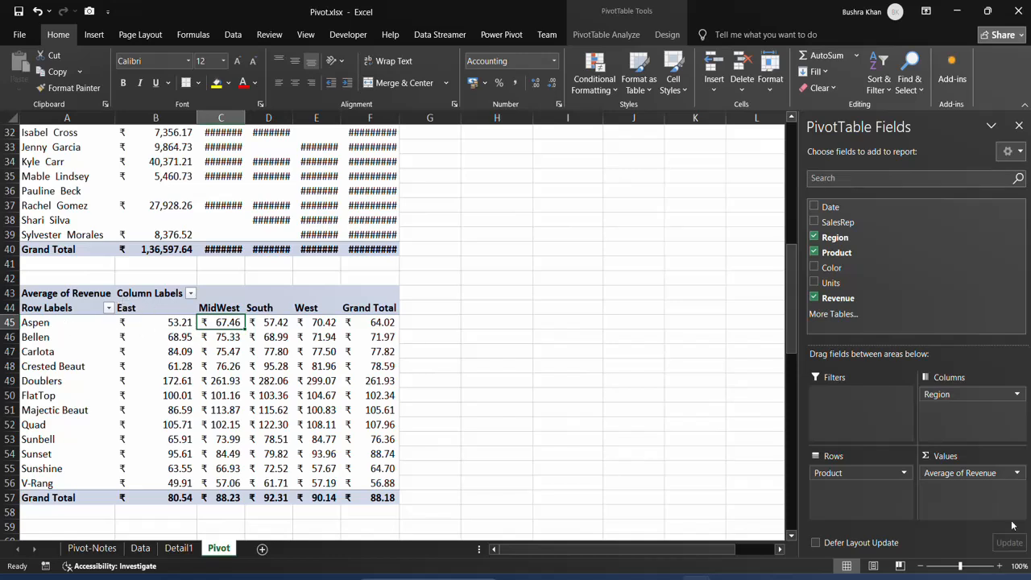
# Step: Summarize Revenue in the PivotTable at A43 by Max and inspect the Aspen row across the regions
pyautogui.click(1017, 473)
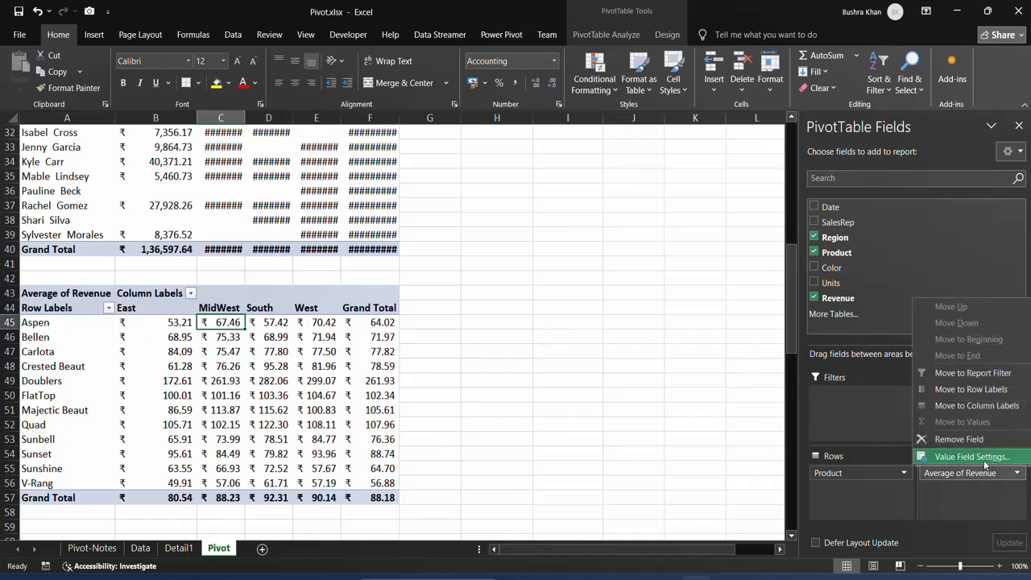
pyautogui.click(972, 457)
pyautogui.click(285, 273)
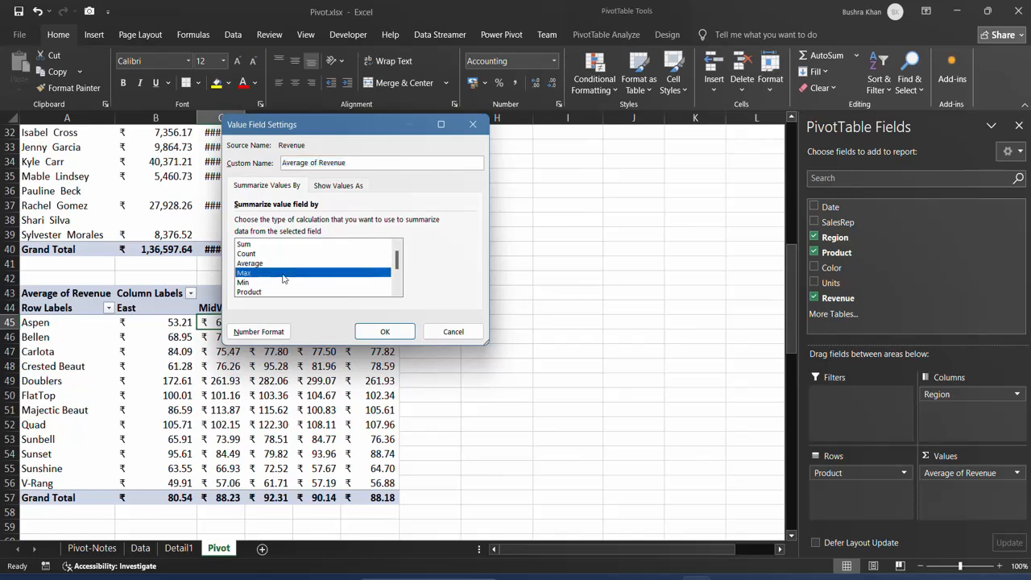
pyautogui.click(375, 331)
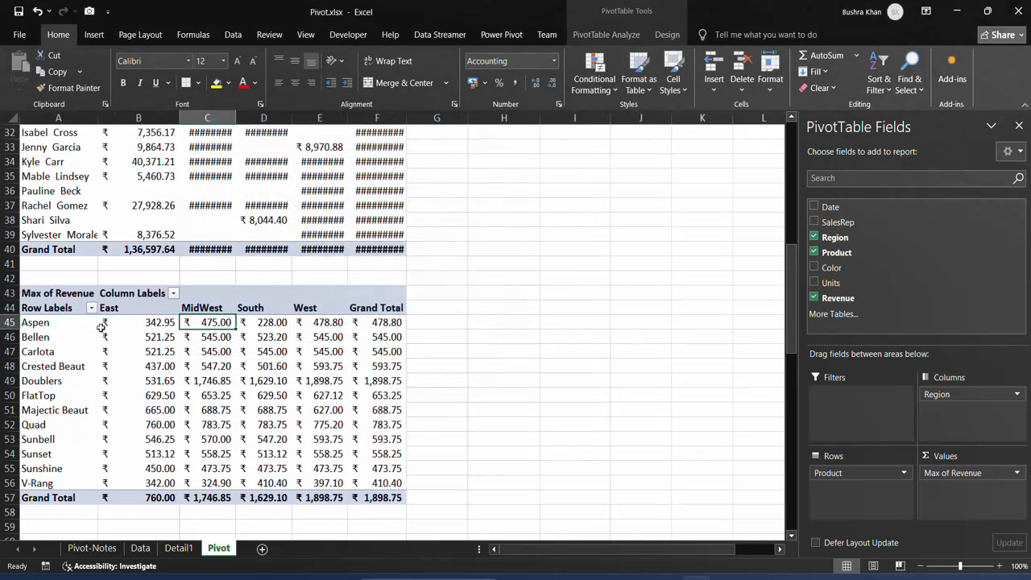
pyautogui.click(164, 322)
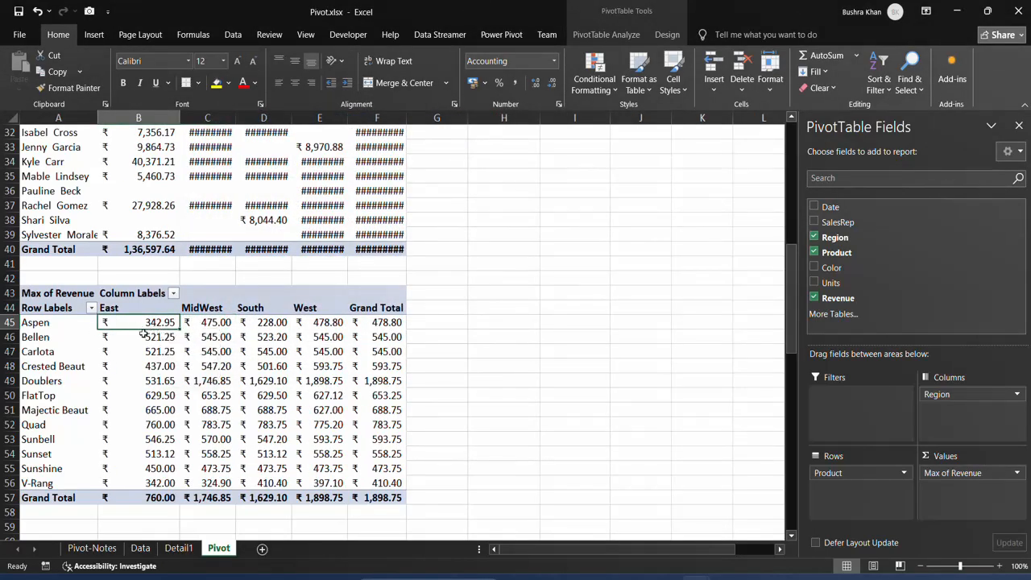
pyautogui.click(54, 325)
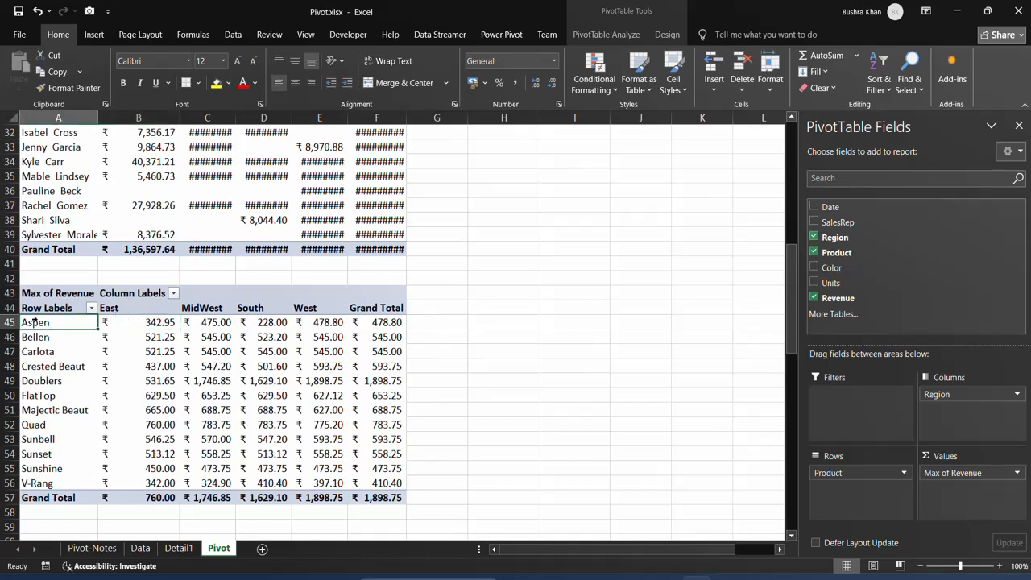
pyautogui.moveTo(145, 322); pyautogui.dragTo(338, 322)
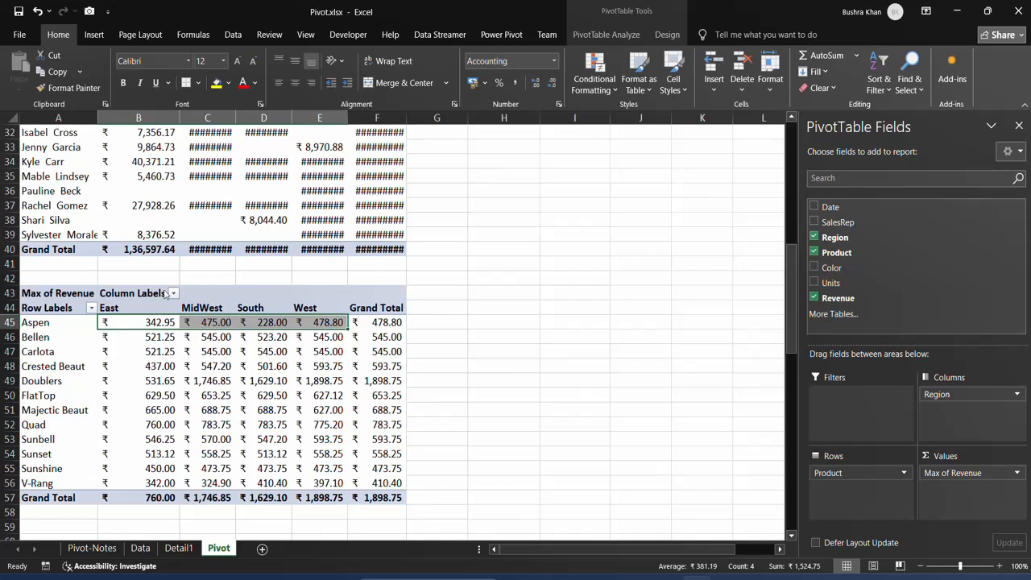
# Step: Set the Revenue value field of the PivotTable at A43 back to Sum
pyautogui.click(1016, 473)
pyautogui.click(971, 457)
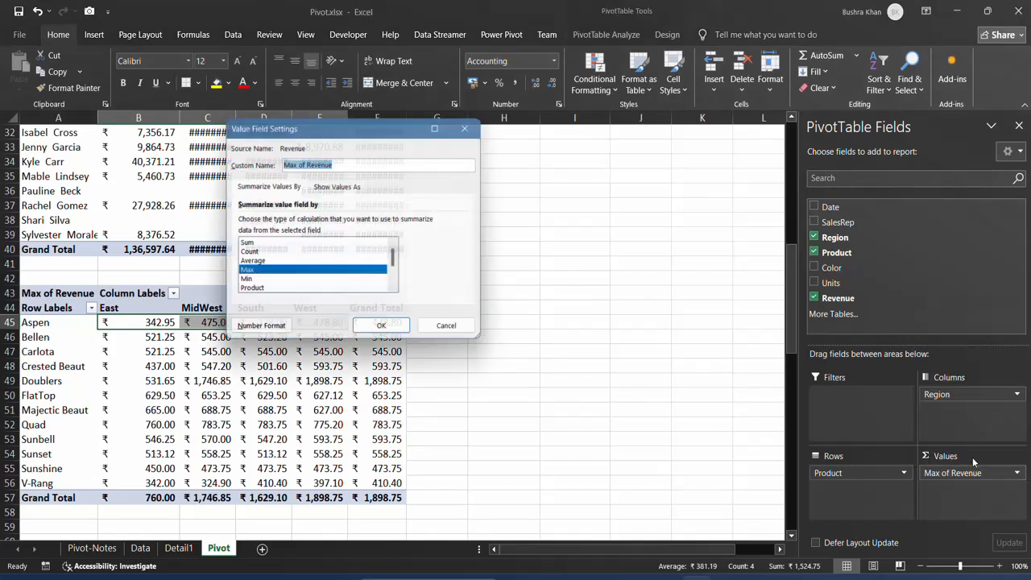
pyautogui.click(306, 244)
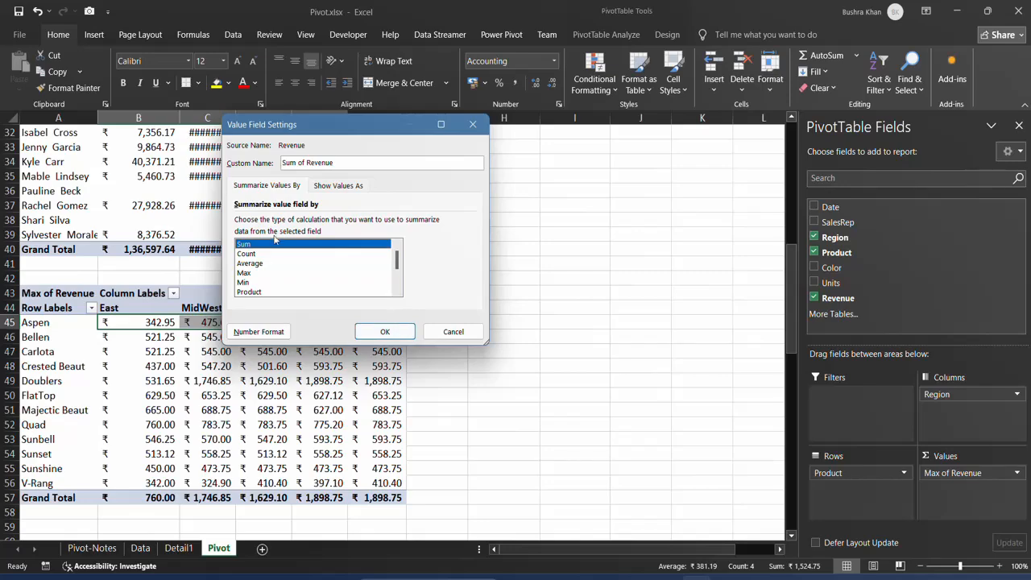
pyautogui.click(390, 330)
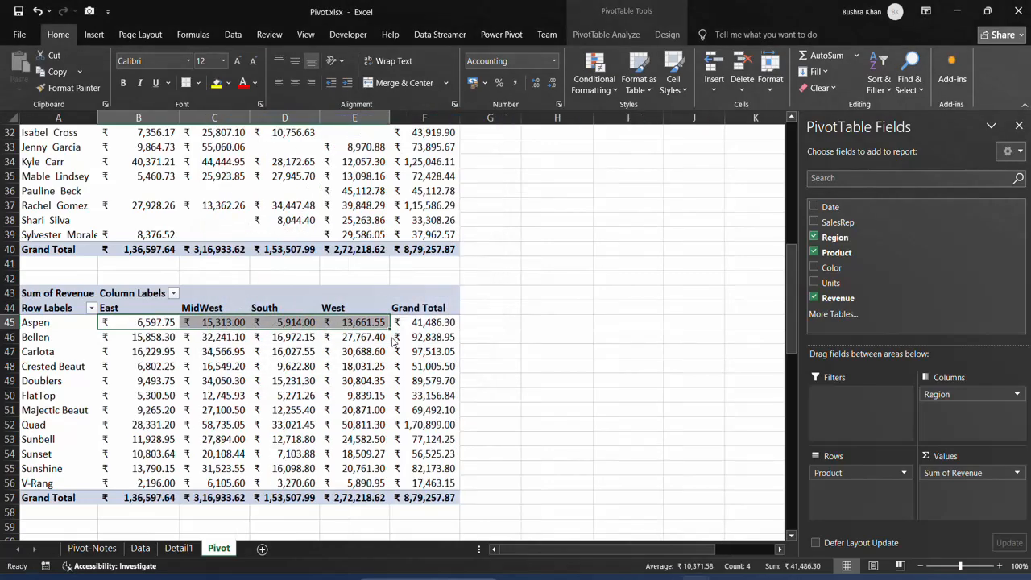
# Step: Check the fourth required report in the column L list and return to the product-by-region PivotTable
pyautogui.scroll(-6, 459, 373)
pyautogui.scroll(17, 478, 311)
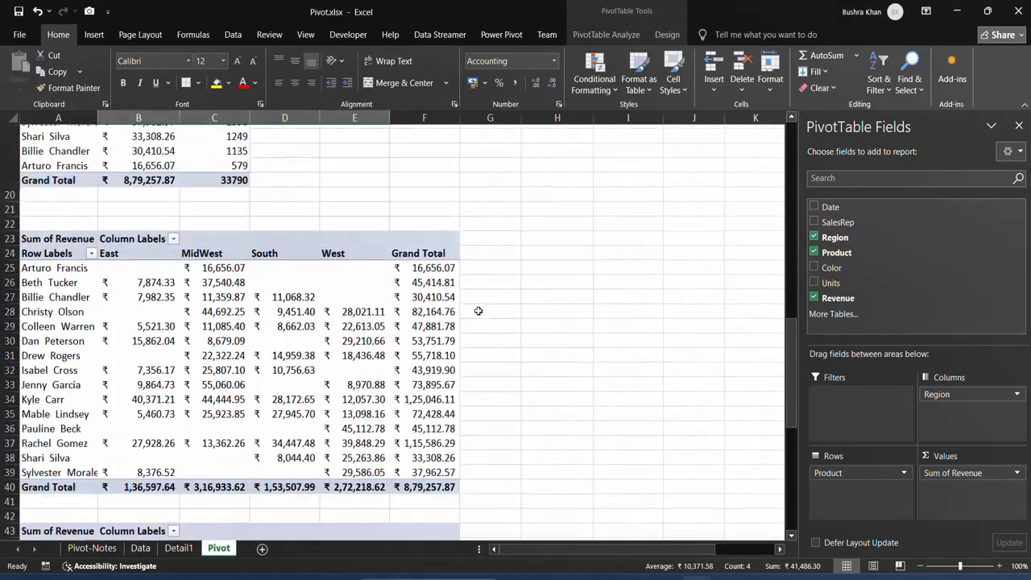
pyautogui.hscroll(3, 479, 311)
pyautogui.click(609, 239)
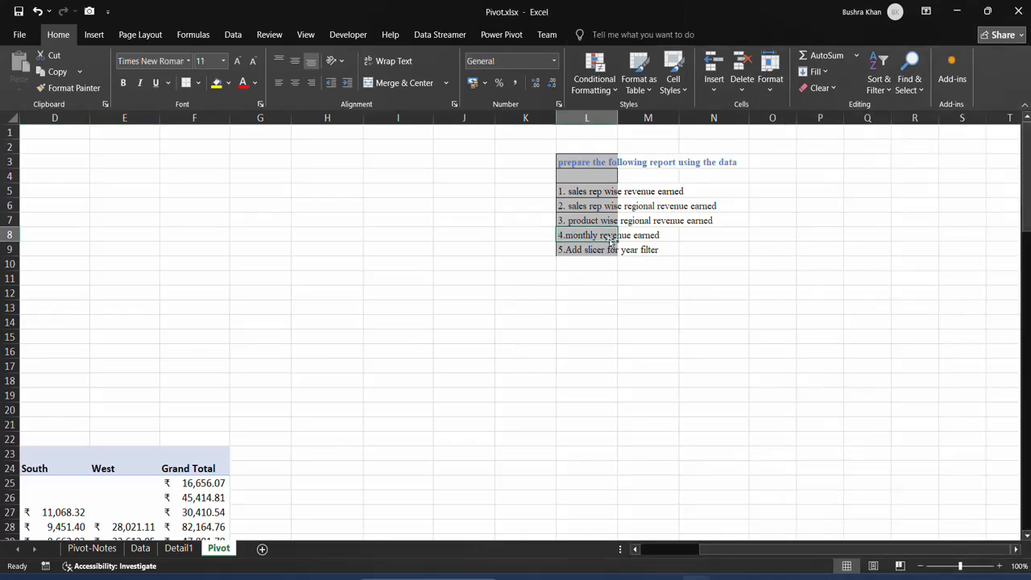
pyautogui.hscroll(-3, 437, 382)
pyautogui.scroll(-13, 438, 381)
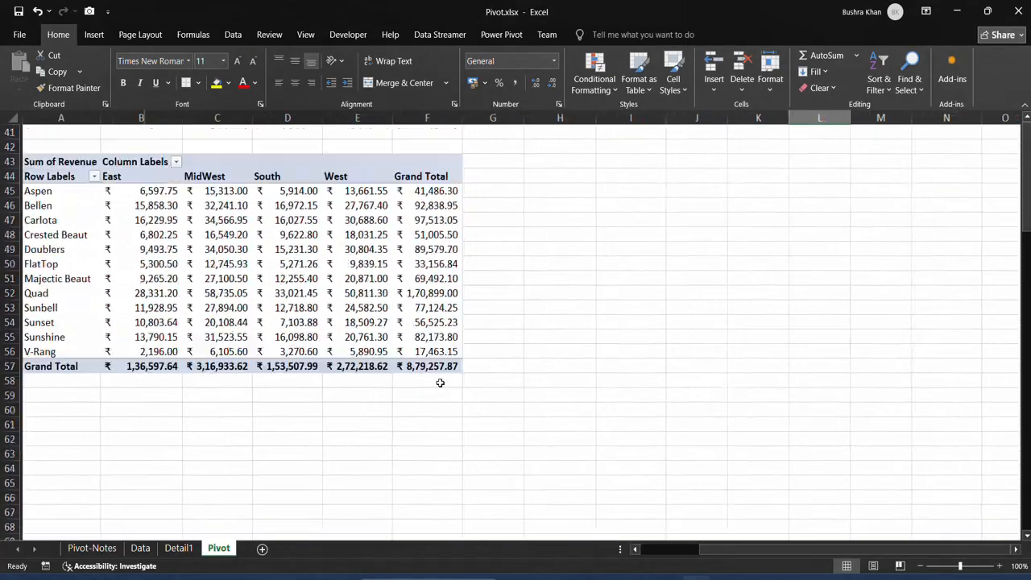
pyautogui.scroll(4, 28, 352)
# Step: Copy the whole PivotTable at A43 and paste the copy at cell A60 on the Pivot sheet
pyautogui.click(36, 324)
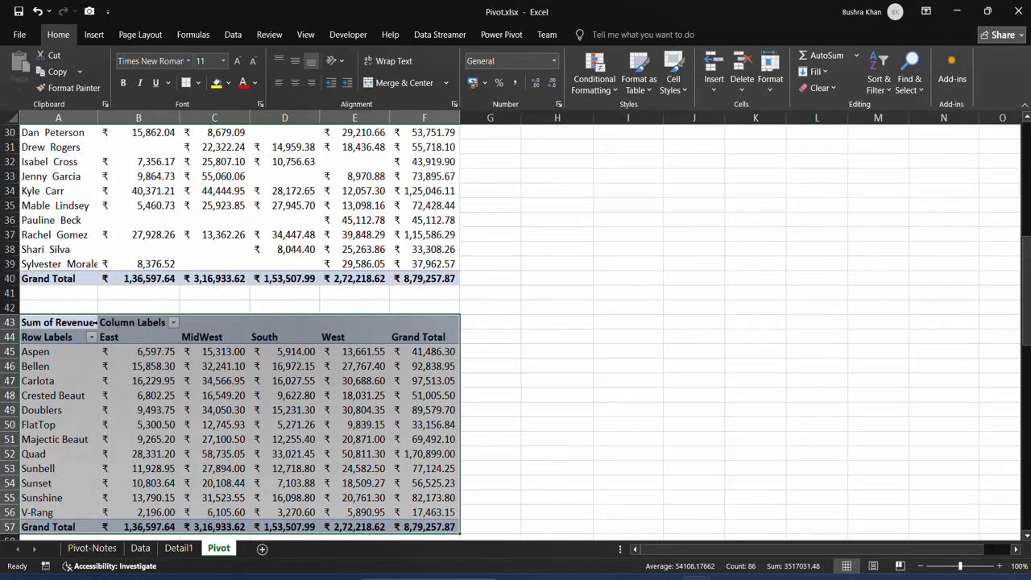
pyautogui.scroll(-2, 262, 352)
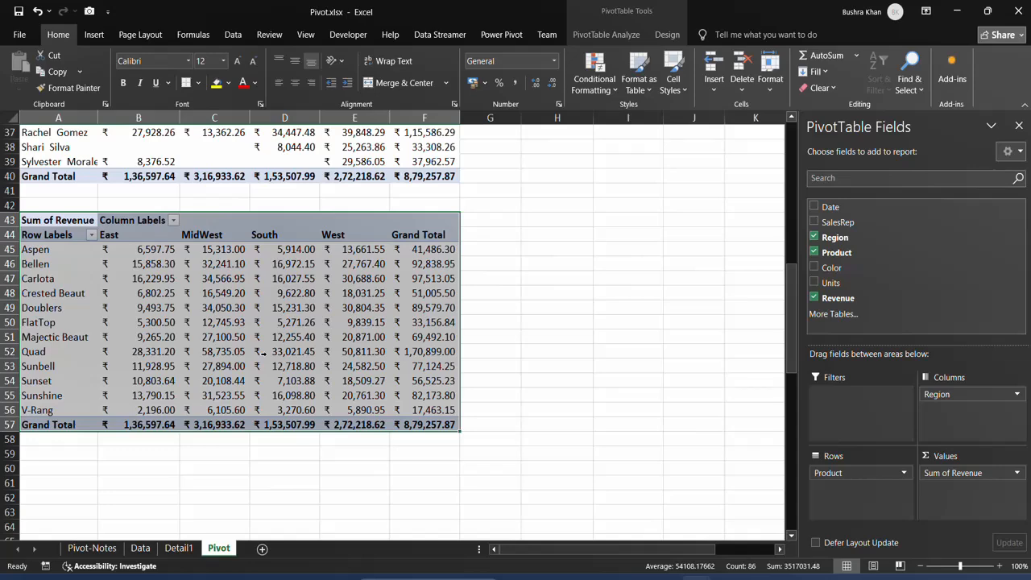
pyautogui.hotkey('ctrl', 'c')
pyautogui.click(91, 468)
pyautogui.scroll(-2, 93, 471)
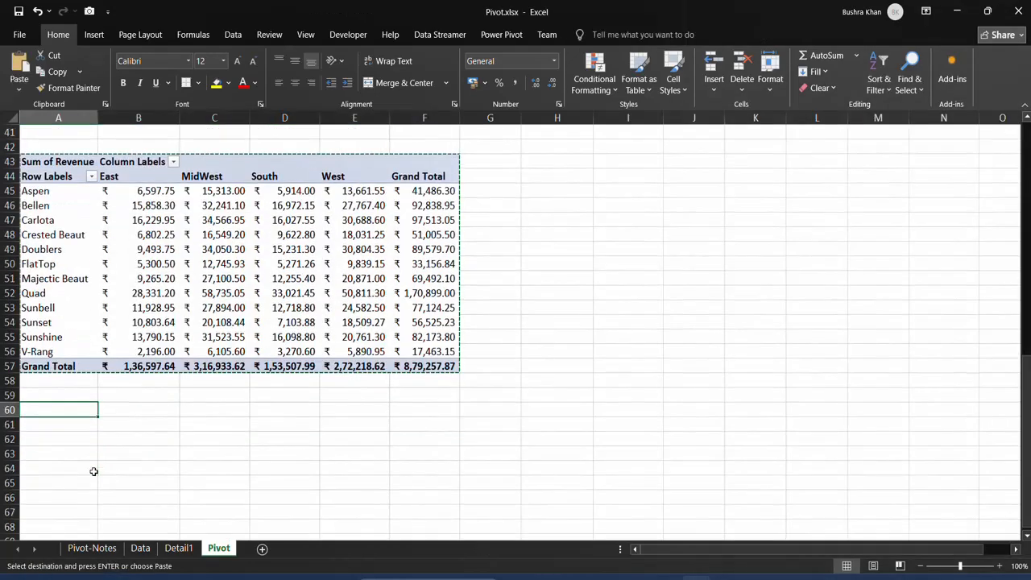
pyautogui.hotkey('ctrl', 'v')
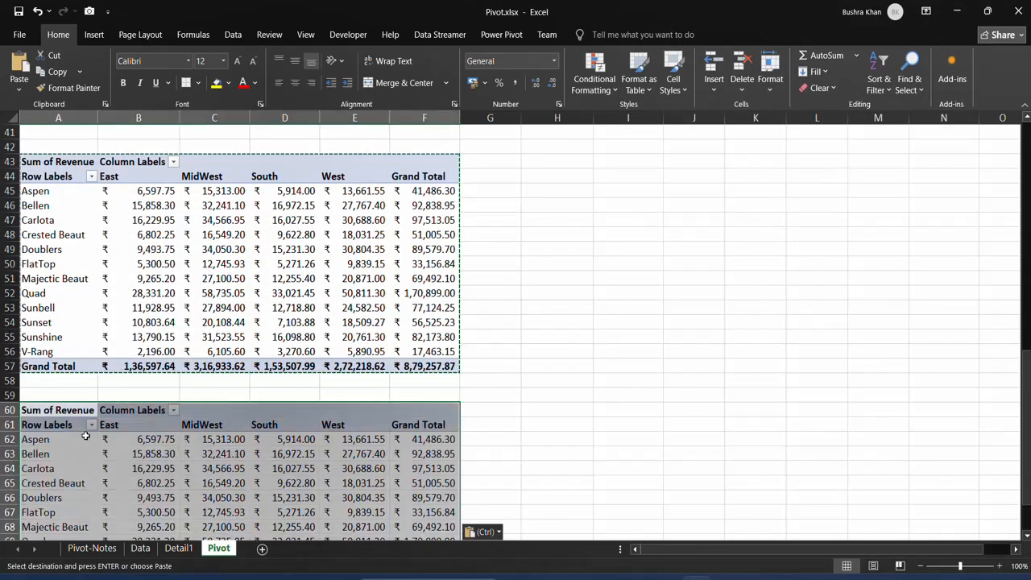
# Step: Remove Product, Region and Sum of Revenue from the PivotTable copied to A60, leaving its layout empty
pyautogui.click(73, 424)
pyautogui.scroll(-2, 289, 368)
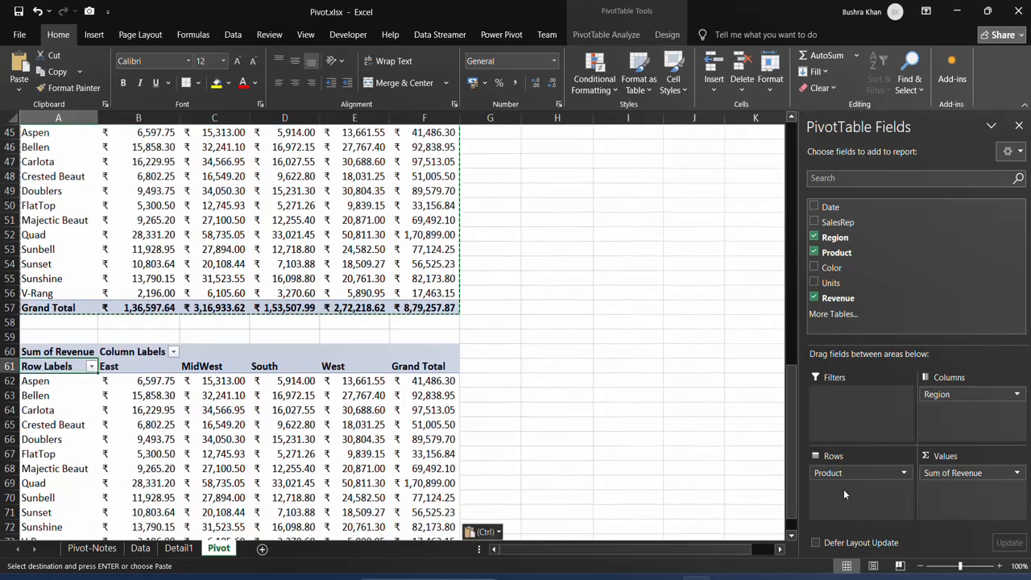
pyautogui.moveTo(837, 473); pyautogui.dragTo(713, 463)
pyautogui.moveTo(991, 393); pyautogui.dragTo(765, 396)
pyautogui.moveTo(966, 476); pyautogui.dragTo(747, 457)
# Step: Recheck the required reports in column L and add the Date field to Rows of the PivotTable at A60
pyautogui.scroll(2, 710, 321)
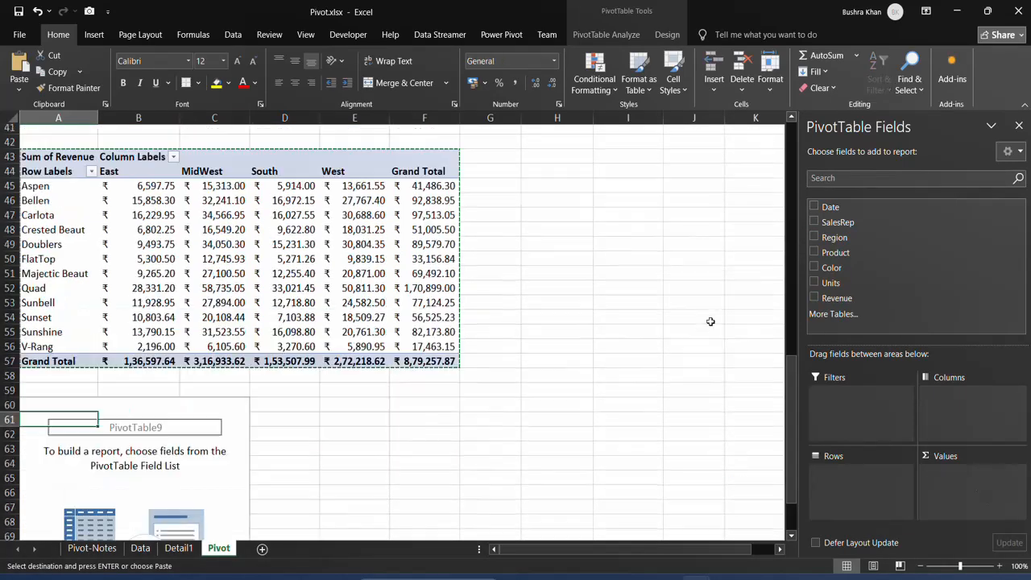
pyautogui.scroll(13, 711, 321)
pyautogui.hscroll(4, 711, 322)
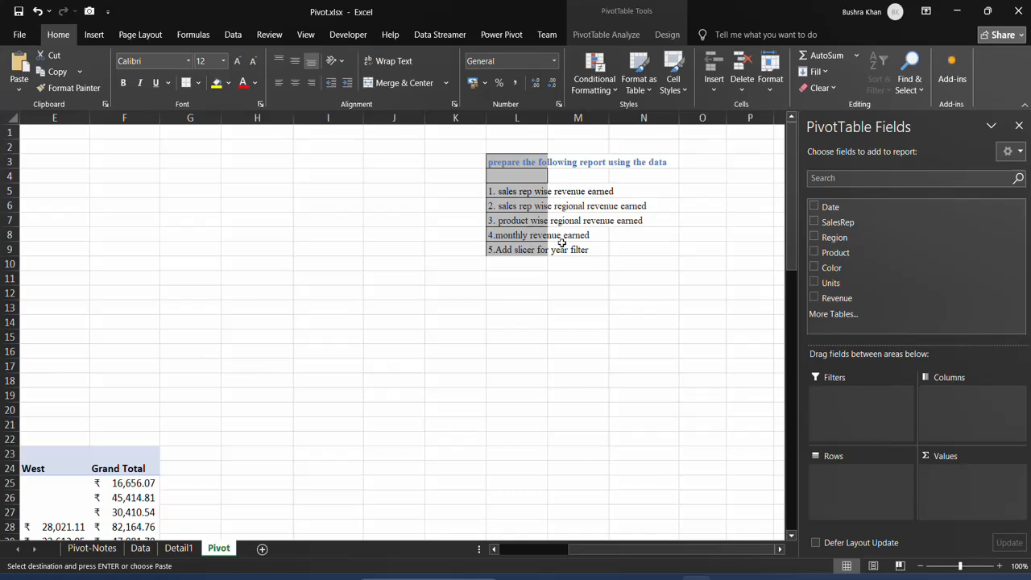
pyautogui.scroll(-10, 572, 253)
pyautogui.hscroll(-4, 572, 253)
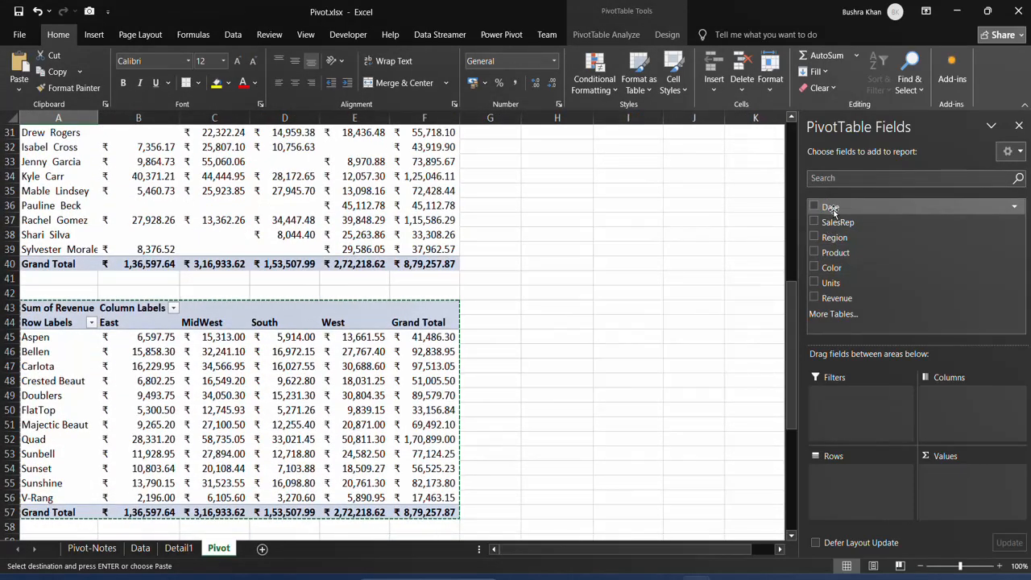
pyautogui.scroll(-4, 633, 290)
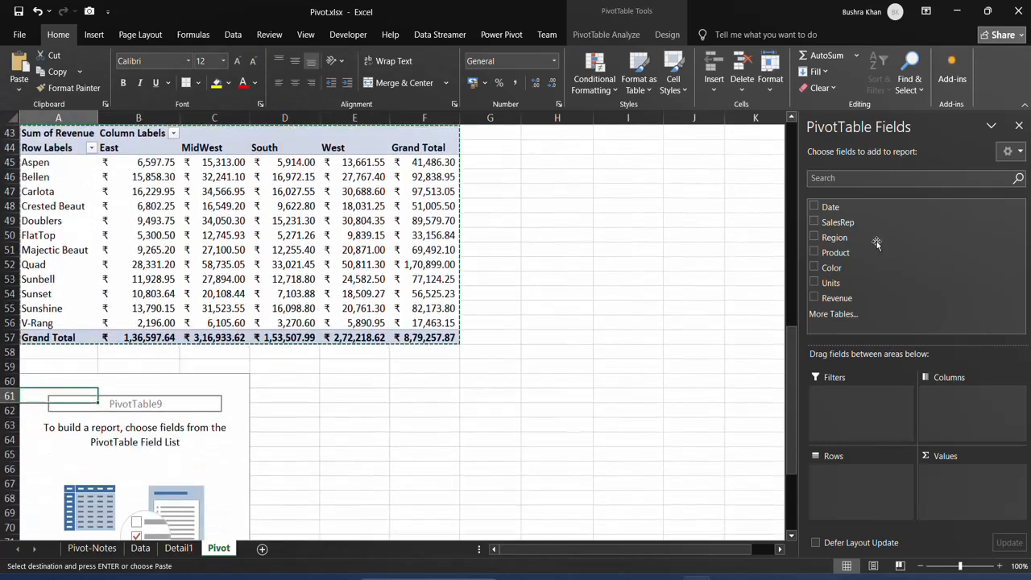
pyautogui.moveTo(830, 207); pyautogui.dragTo(847, 487)
pyautogui.scroll(-1, 589, 428)
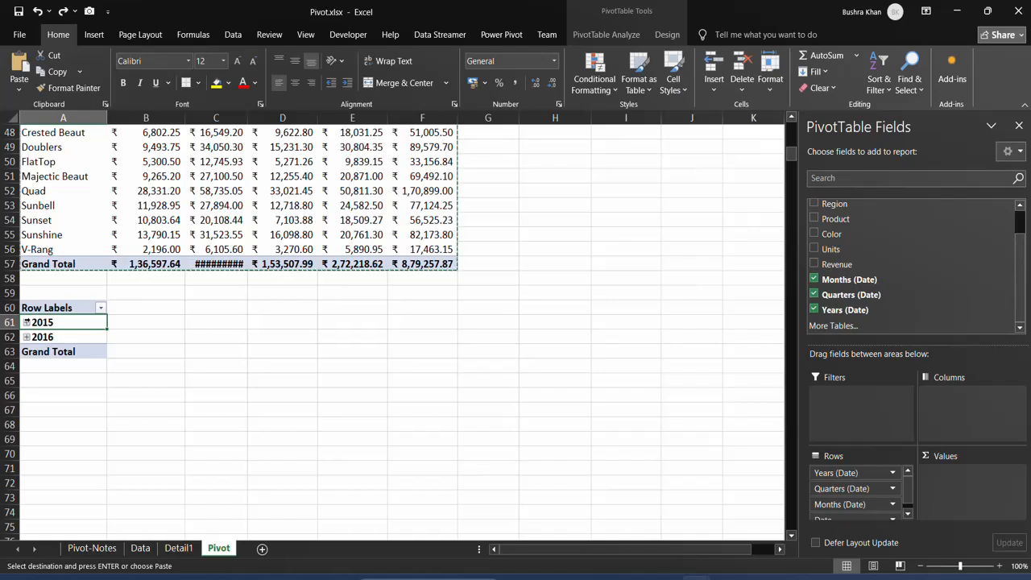
# Step: Expand 2015 and 2016 into quarters and Qtr1 into months in the PivotTable at A60, leaving Qtr2 collapsed
pyautogui.click(27, 323)
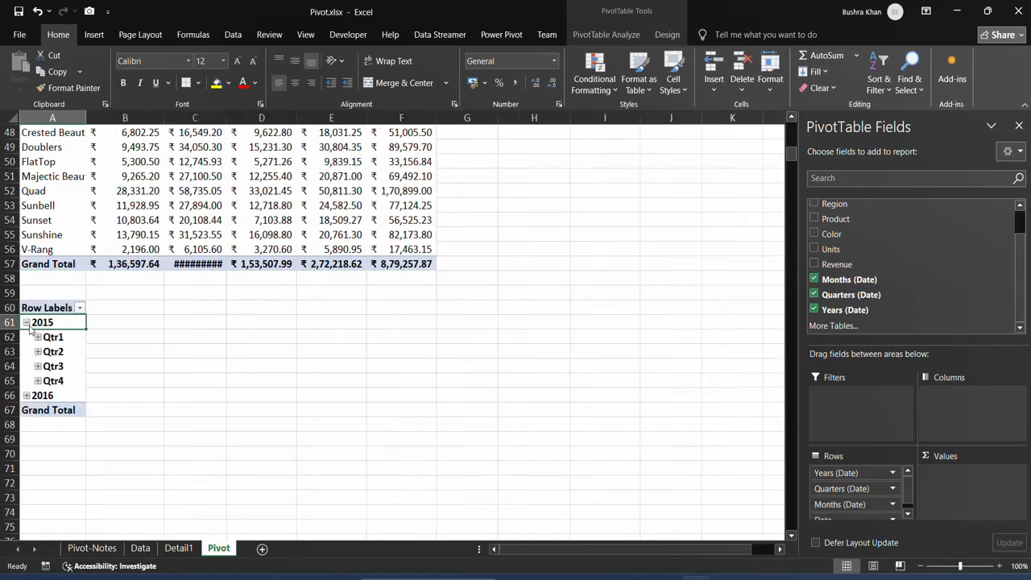
pyautogui.click(28, 396)
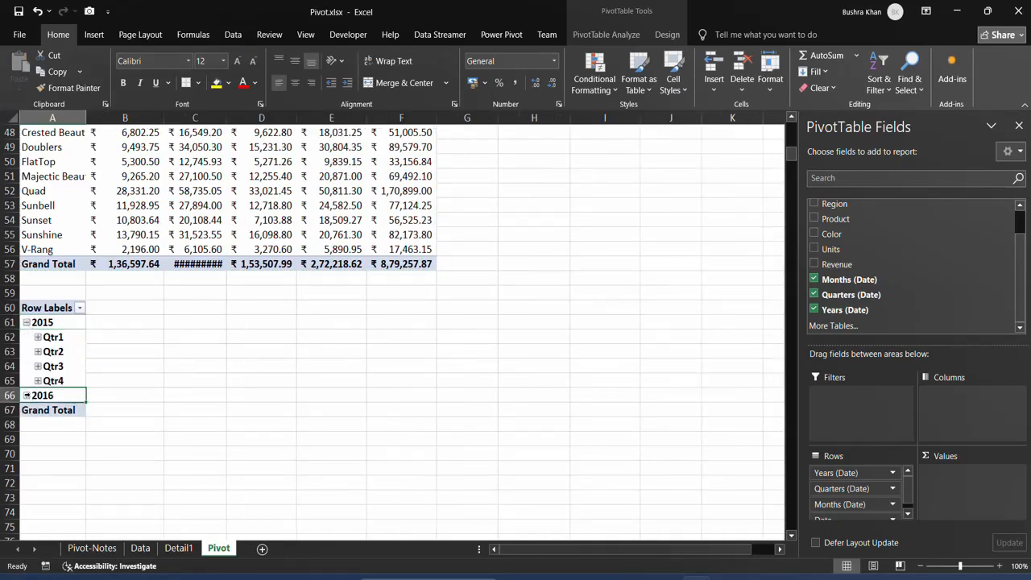
pyautogui.click(26, 396)
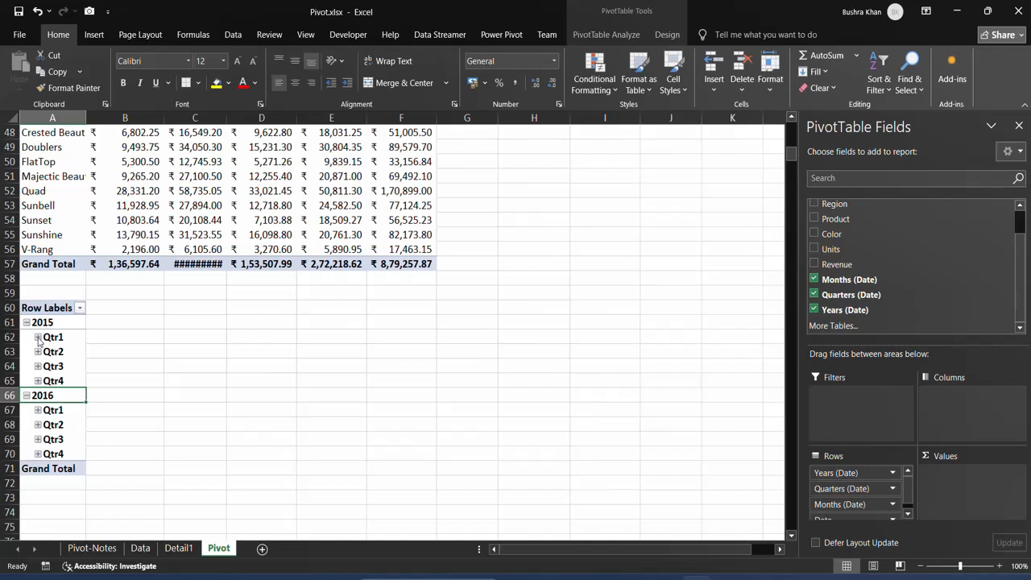
pyautogui.click(37, 338)
pyautogui.scroll(-1, 65, 298)
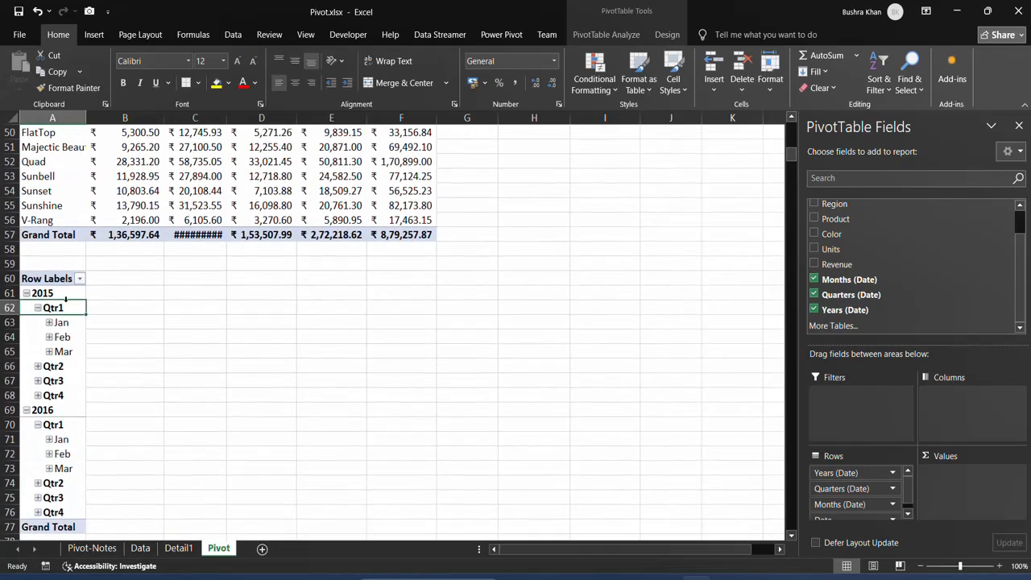
pyautogui.click(38, 366)
pyautogui.click(38, 367)
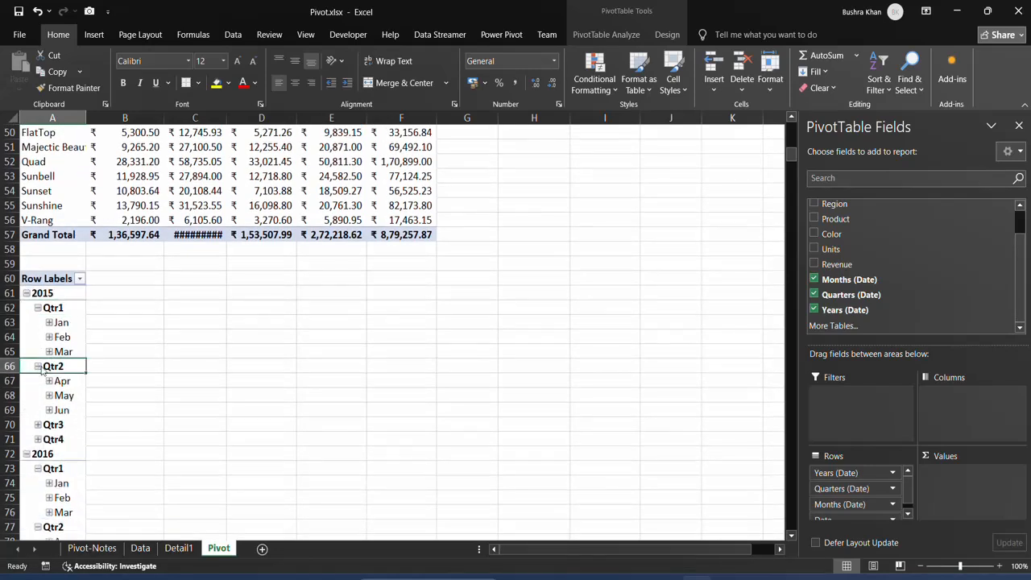
pyautogui.click(38, 367)
# Step: Remove Years, Quarters and Date from Rows of the PivotTable at A60, keeping only Months (Date)
pyautogui.scroll(-2, 548, 414)
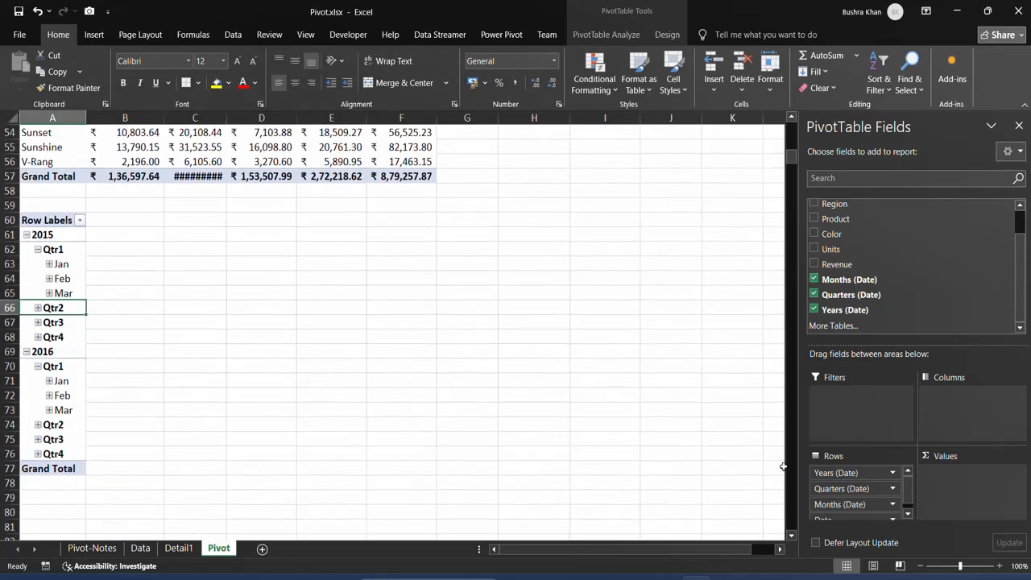
pyautogui.moveTo(838, 483); pyautogui.dragTo(711, 446)
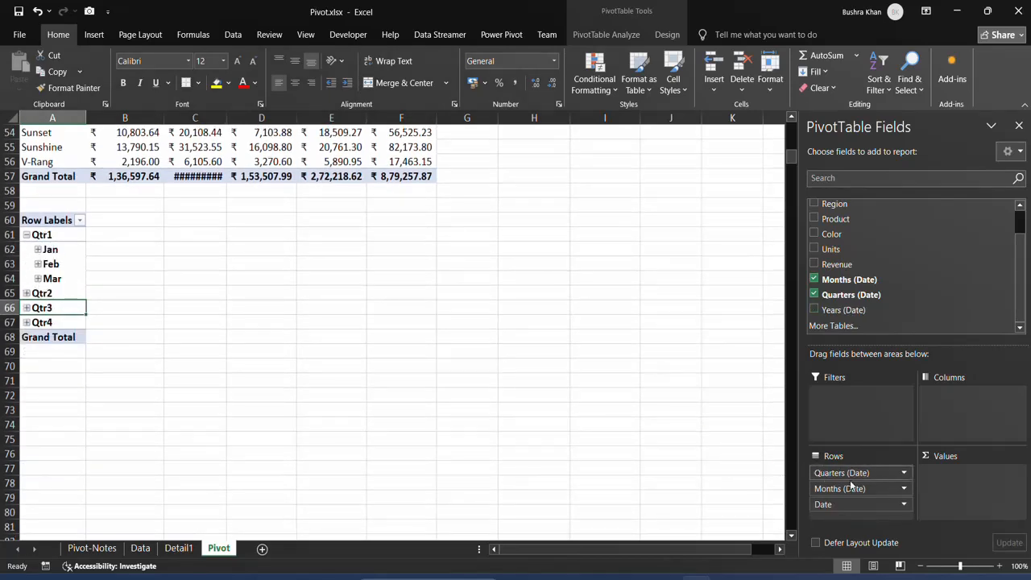
pyautogui.moveTo(842, 473); pyautogui.dragTo(681, 465)
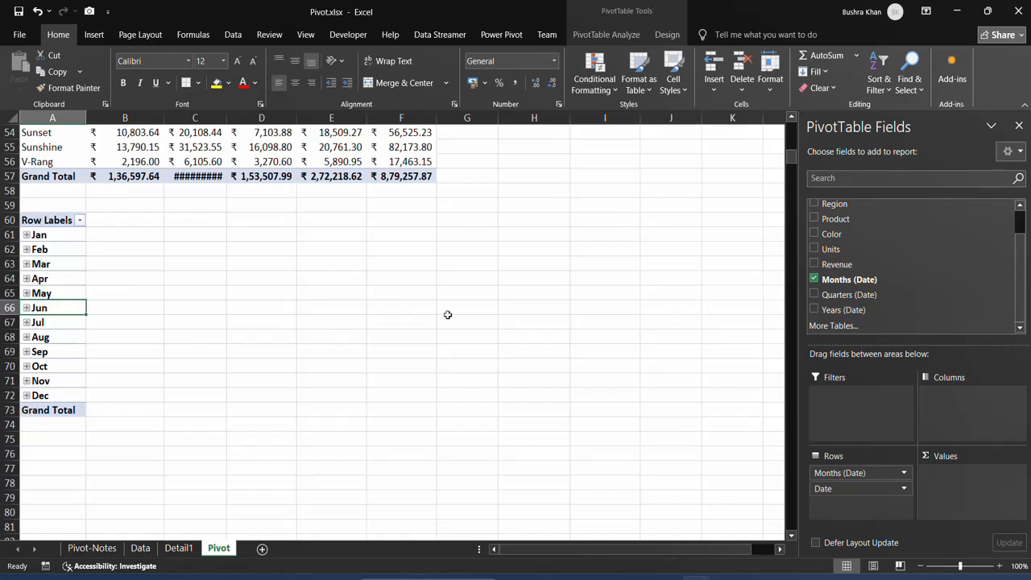
pyautogui.click(28, 236)
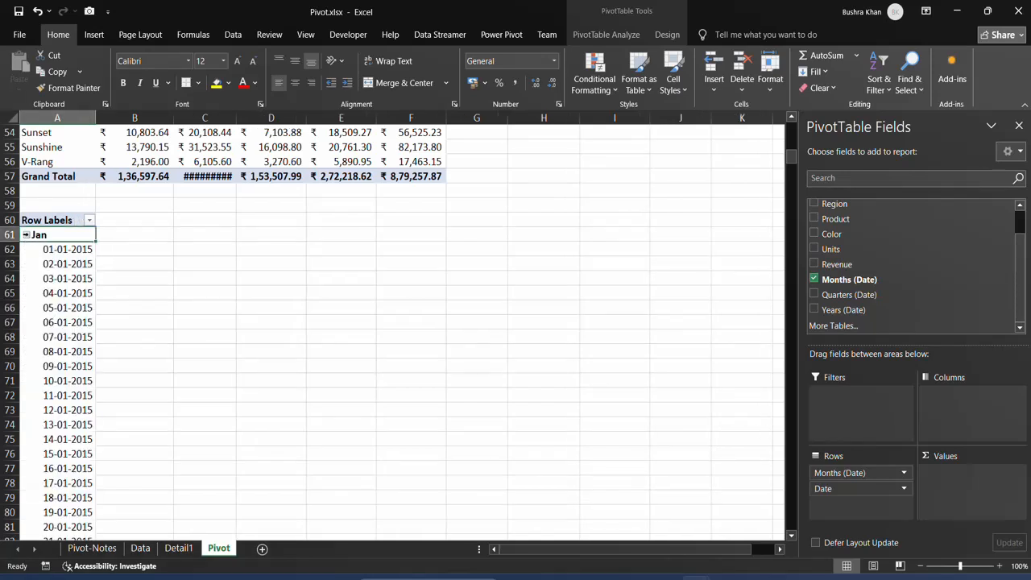
pyautogui.click(25, 235)
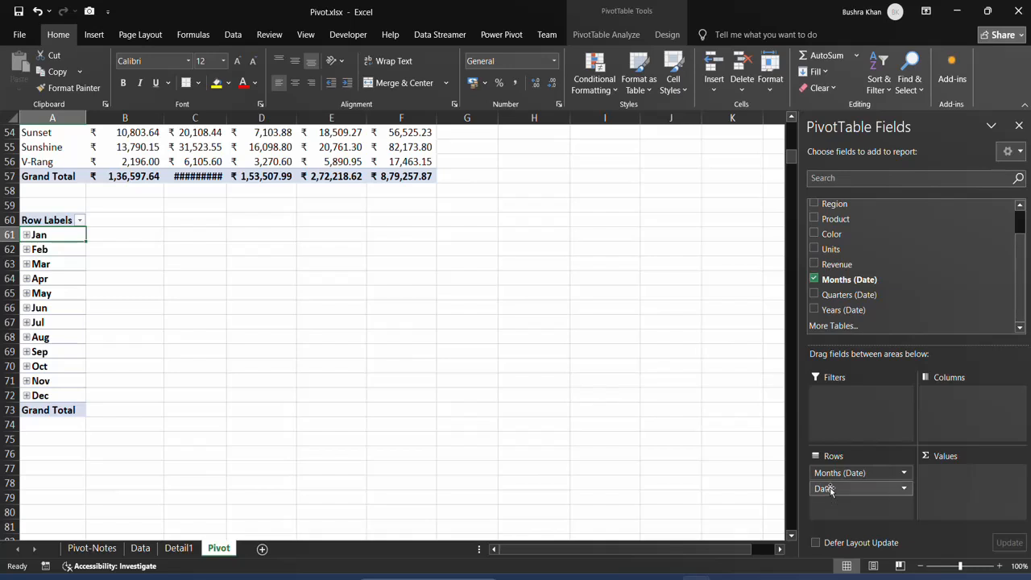
pyautogui.moveTo(832, 490); pyautogui.dragTo(670, 472)
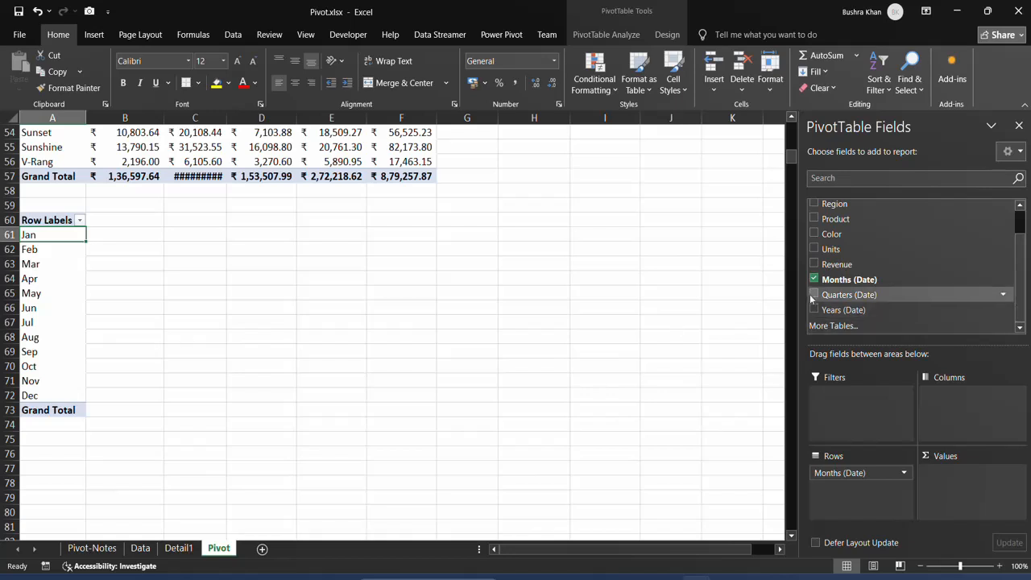
# Step: Add Revenue to Values of the monthly PivotTable at A60
pyautogui.scroll(1, 841, 298)
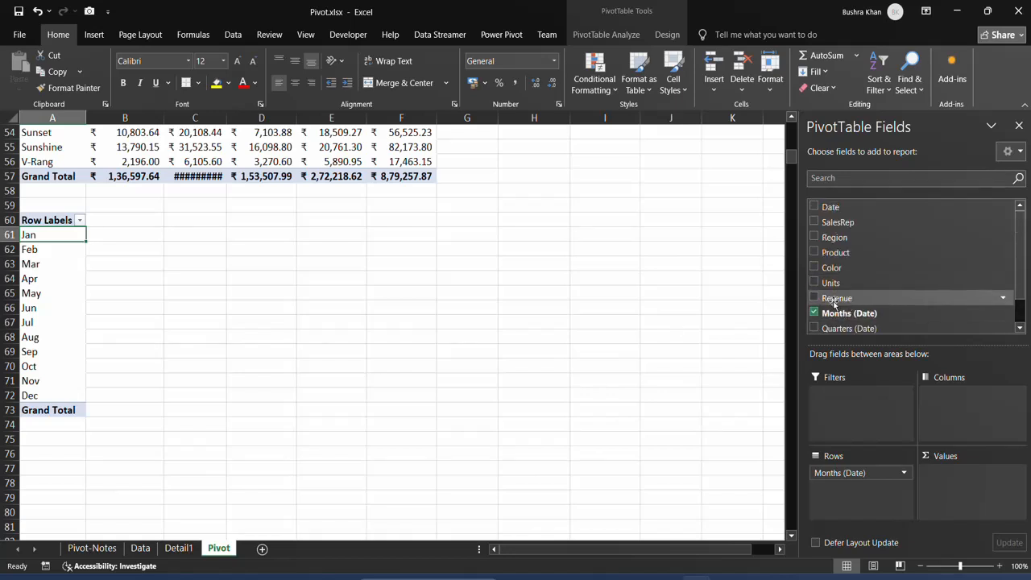
pyautogui.moveTo(834, 302); pyautogui.dragTo(955, 476)
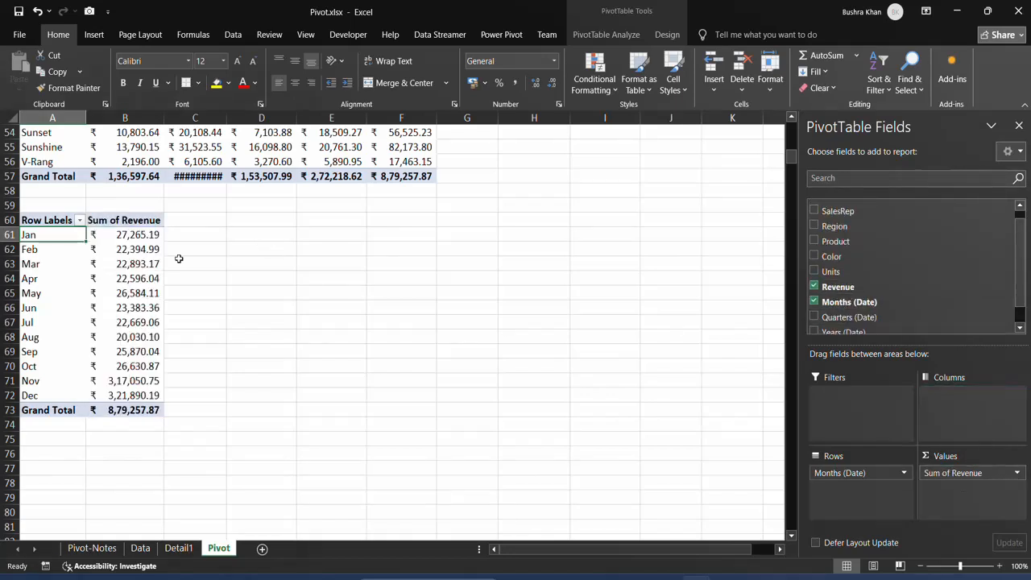
pyautogui.scroll(1, 179, 258)
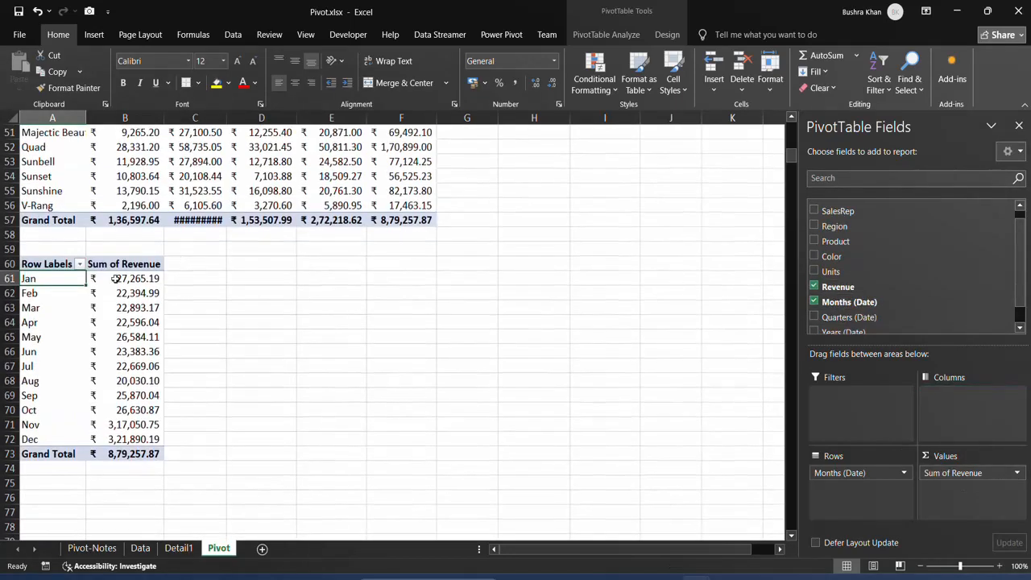
# Step: Add Quarters and Years back to Rows of the PivotTable at A60, ordered as Years, Quarters, Months
pyautogui.scroll(-1, 824, 311)
pyautogui.click(814, 295)
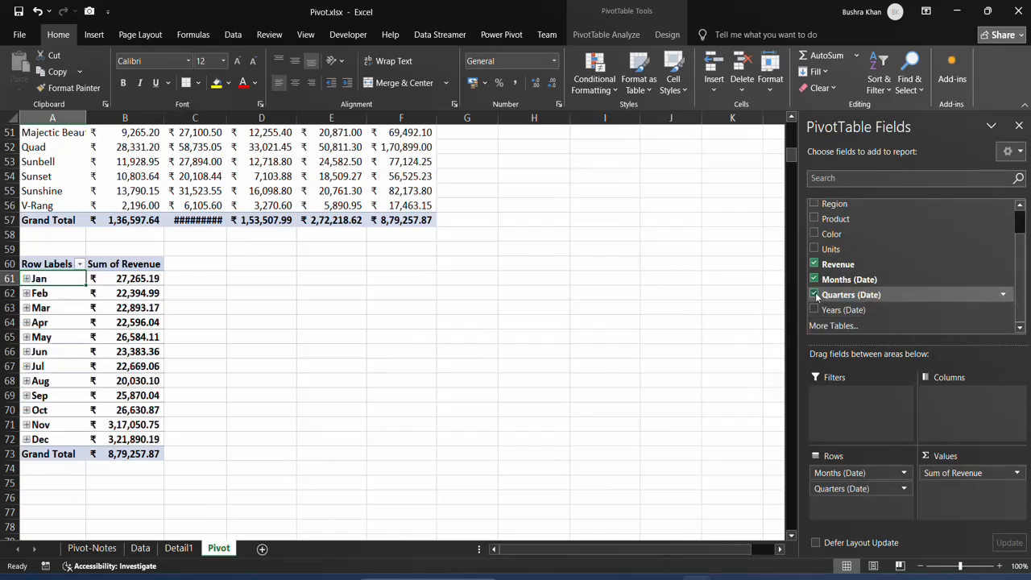
pyautogui.click(814, 310)
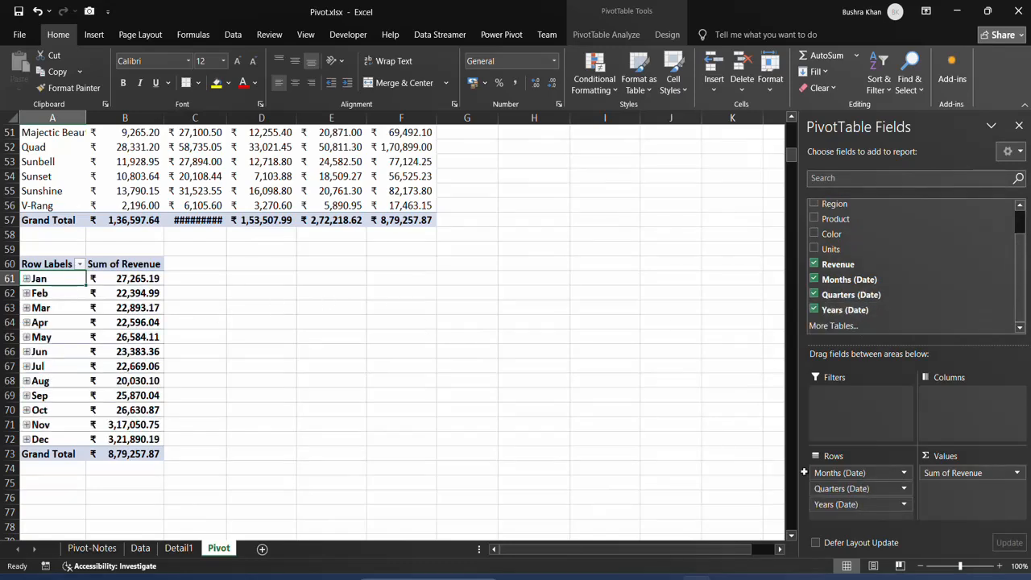
pyautogui.moveTo(841, 504)
pyautogui.mouseDown()
pyautogui.moveTo(836, 473)
pyautogui.moveTo(839, 490)
pyautogui.mouseUp()
pyautogui.scroll(-2, 343, 394)
pyautogui.scroll(1, 342, 394)
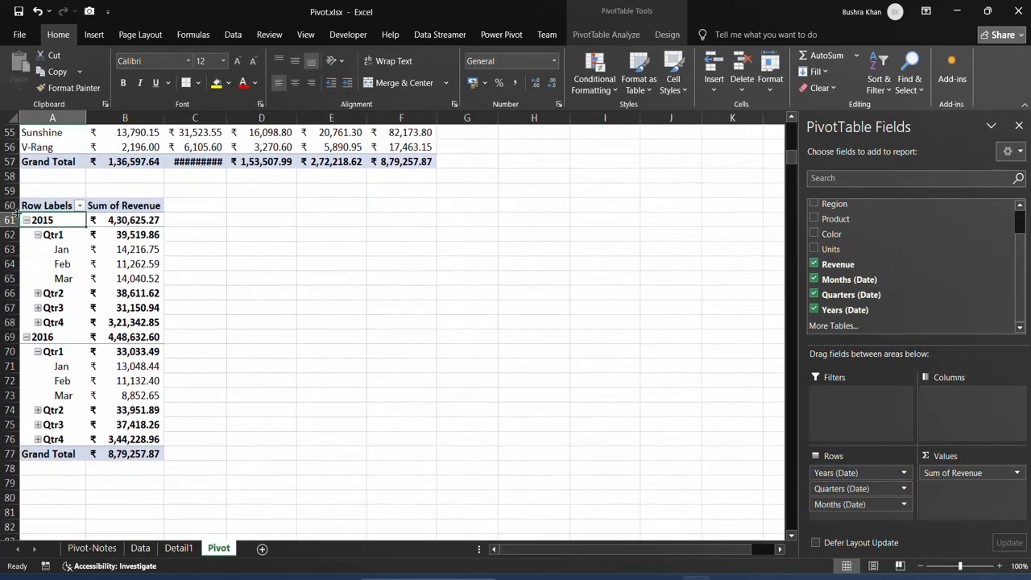
# Step: Collapse and expand the year and Qtr1 groups in the PivotTable at A60, and remove Years and Quarters from its Rows
pyautogui.click(26, 221)
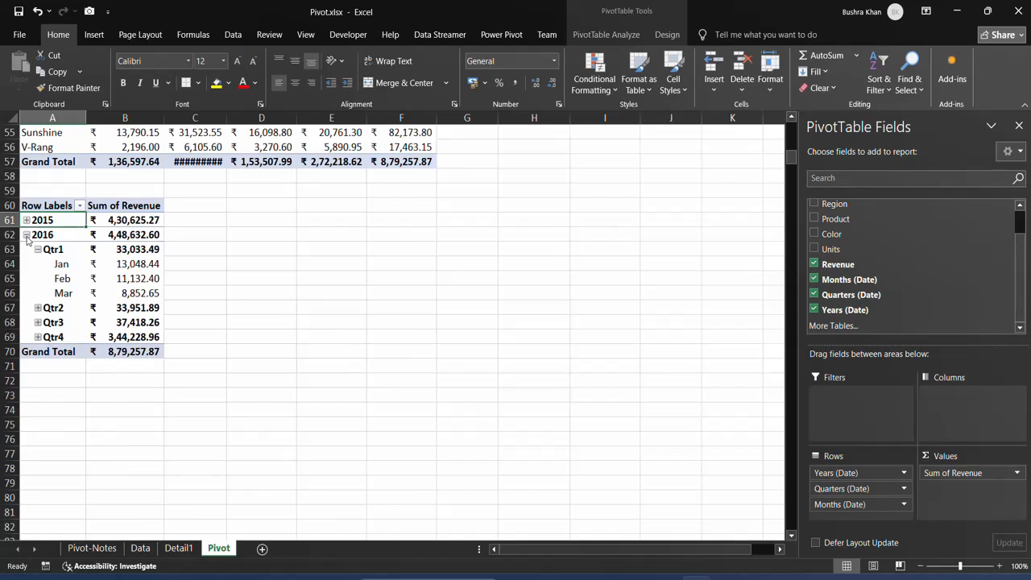
pyautogui.click(27, 235)
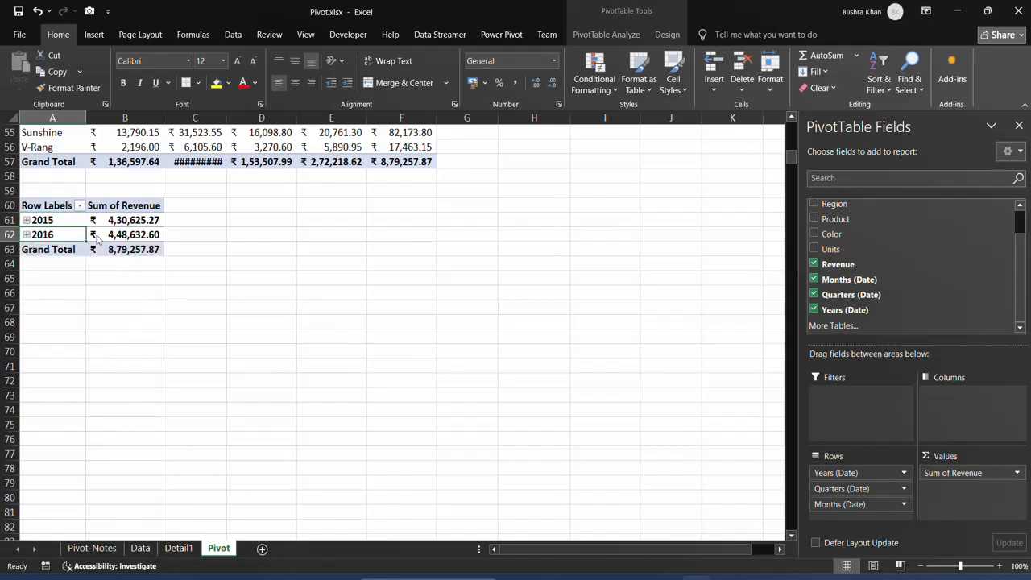
pyautogui.click(26, 221)
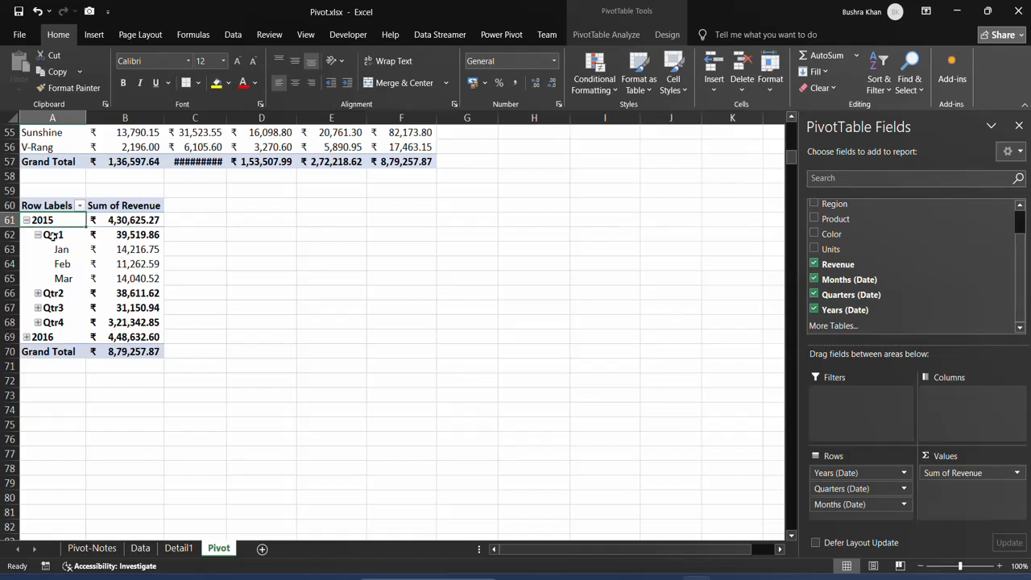
pyautogui.click(38, 235)
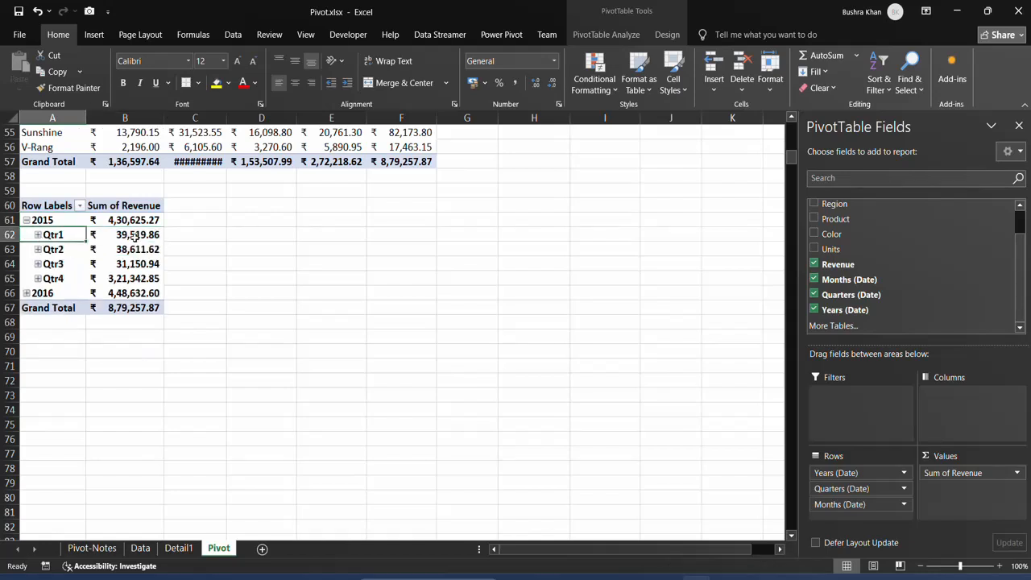
pyautogui.click(38, 235)
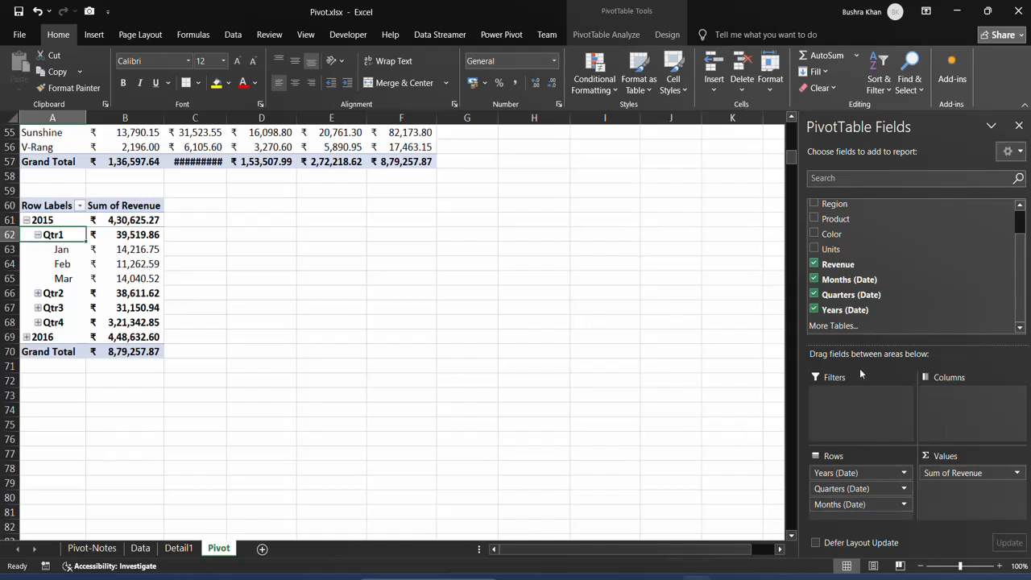
pyautogui.click(814, 309)
pyautogui.click(814, 294)
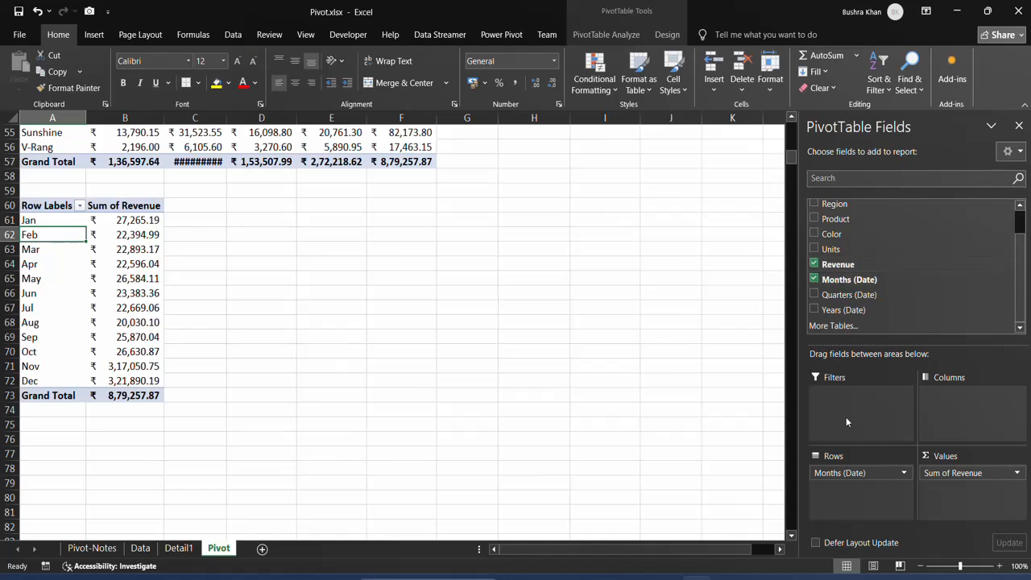
# Step: Review the list of required reports in column L, including the item on the year filter slicer
pyautogui.scroll(4, 170, 253)
pyautogui.hscroll(3, 446, 281)
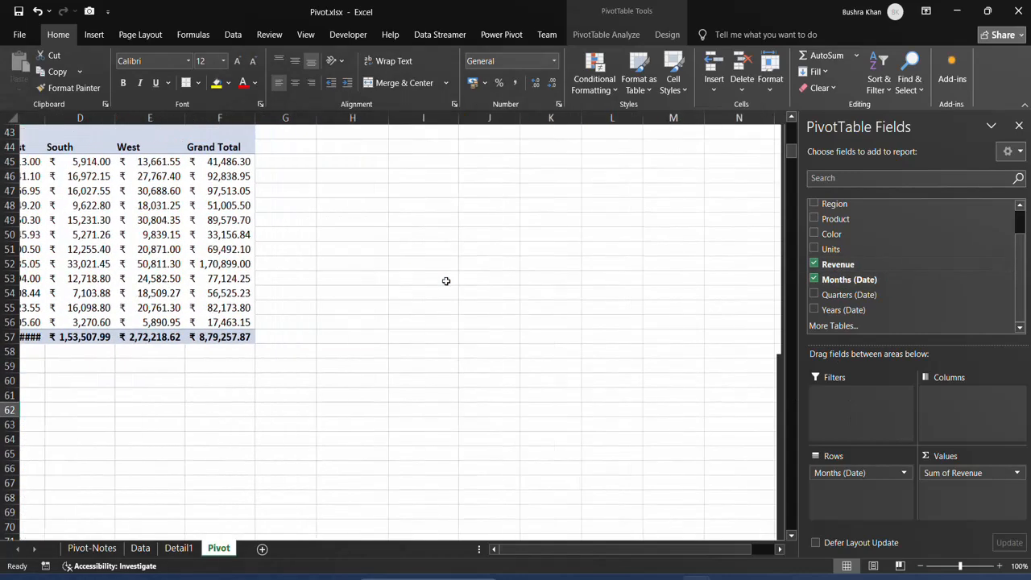
pyautogui.scroll(6, 447, 282)
pyautogui.scroll(8, 446, 281)
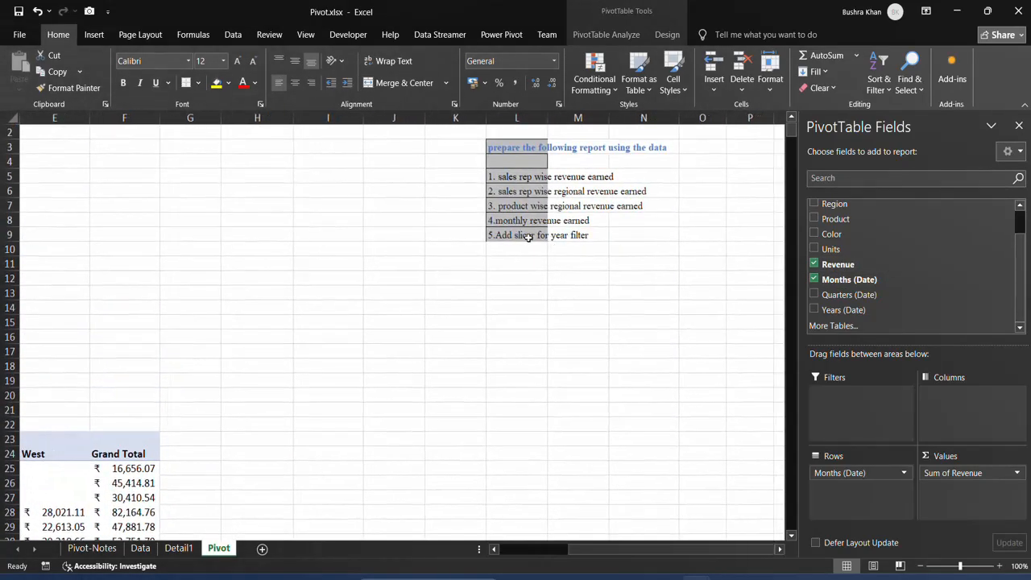
pyautogui.click(527, 236)
pyautogui.hscroll(-3, 412, 287)
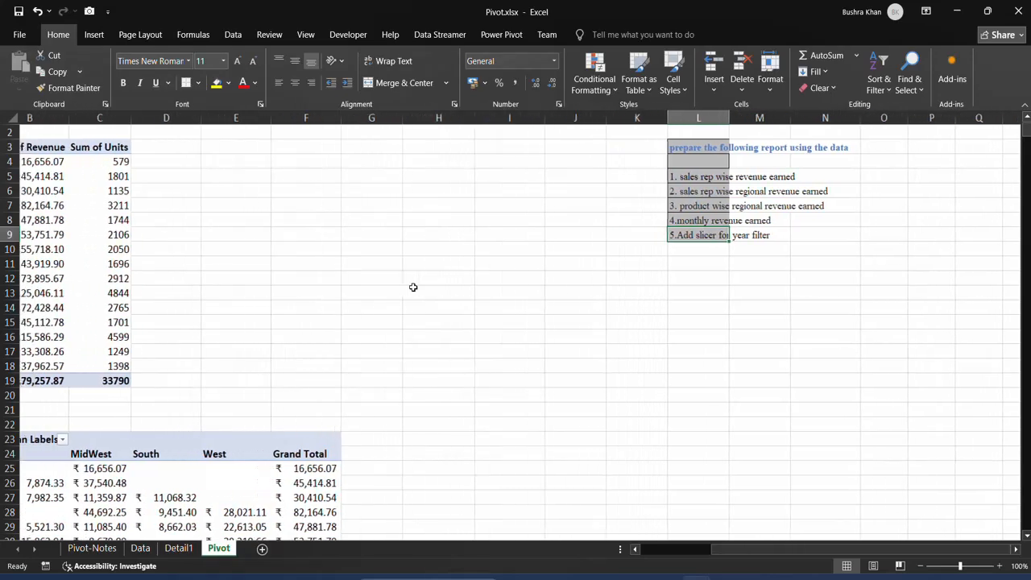
pyautogui.hscroll(-1, 412, 287)
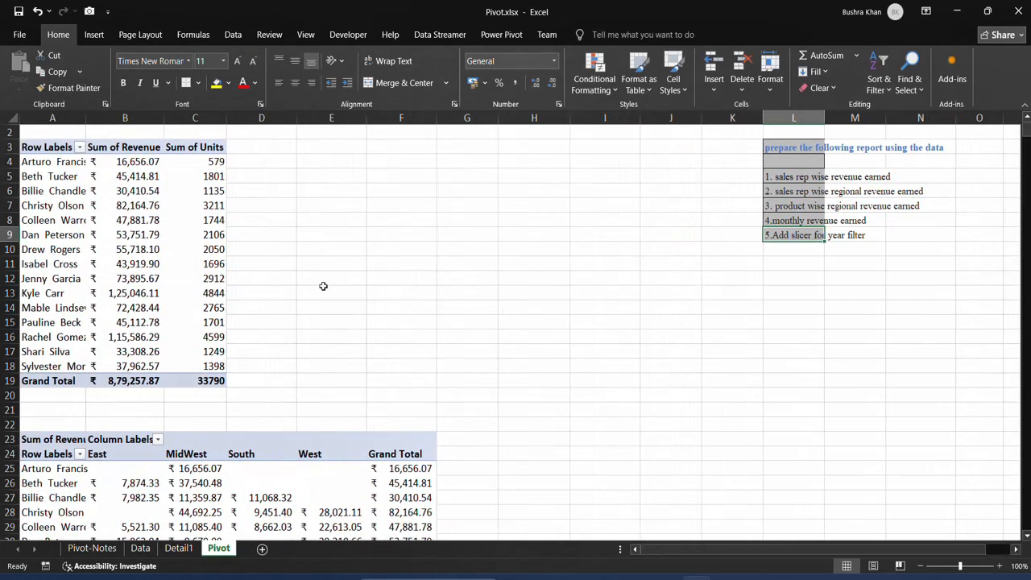
# Step: Insert SalesRep, Region, Product and Months (Date) slicers for the sales rep PivotTable at A3
pyautogui.click(185, 228)
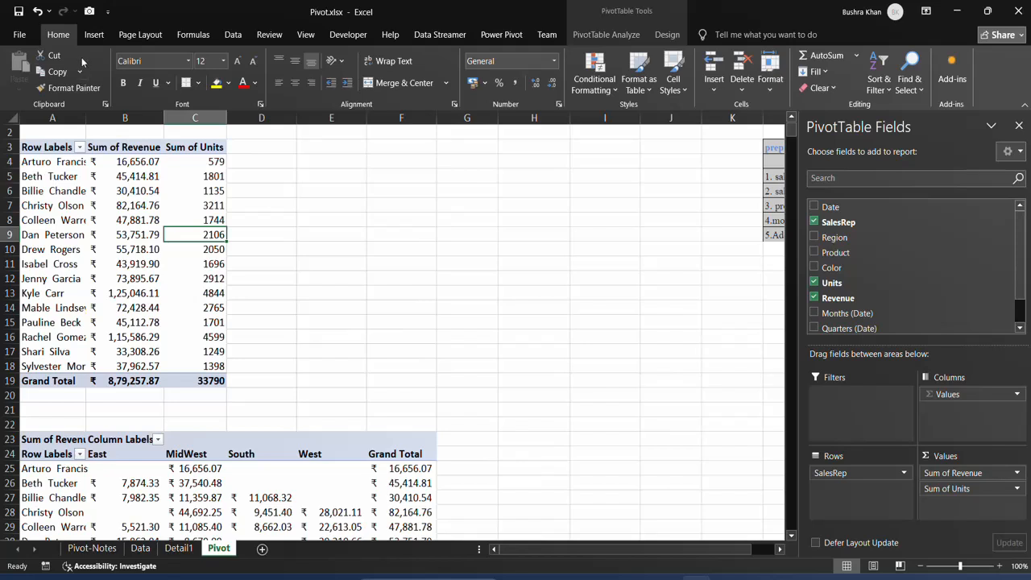
pyautogui.click(507, 37)
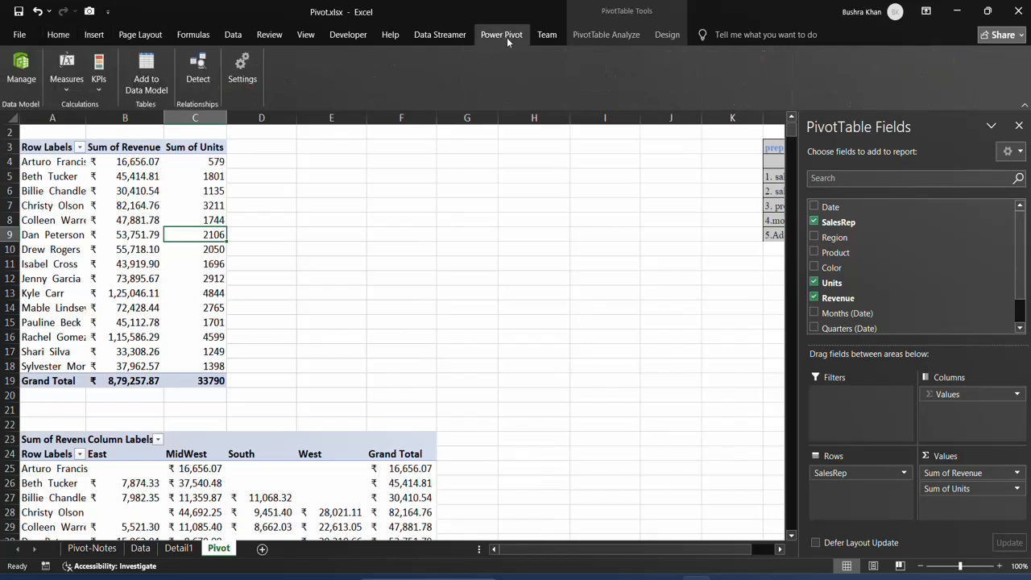
pyautogui.click(579, 36)
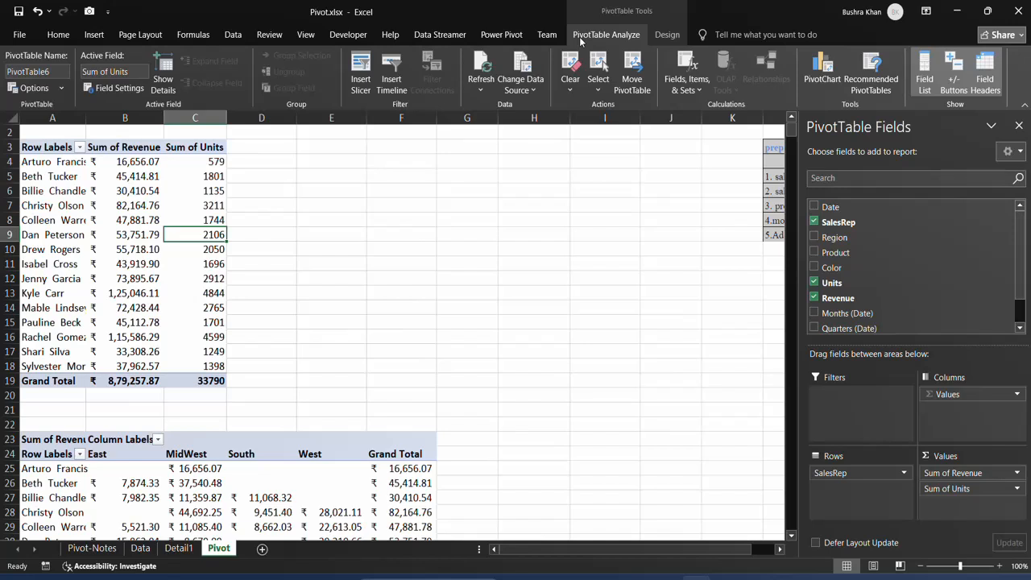
pyautogui.click(361, 87)
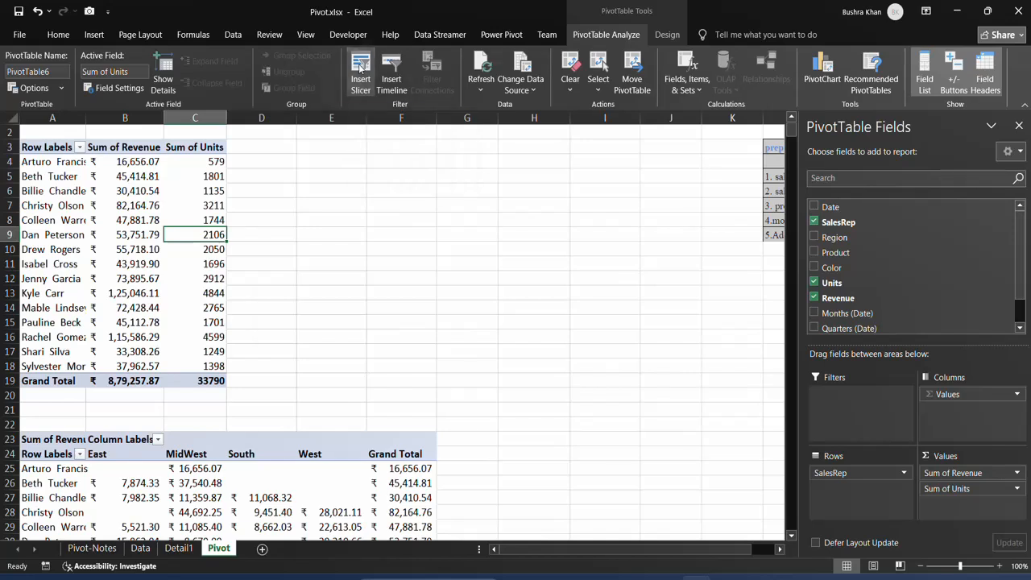
pyautogui.moveTo(338, 103); pyautogui.dragTo(447, 108)
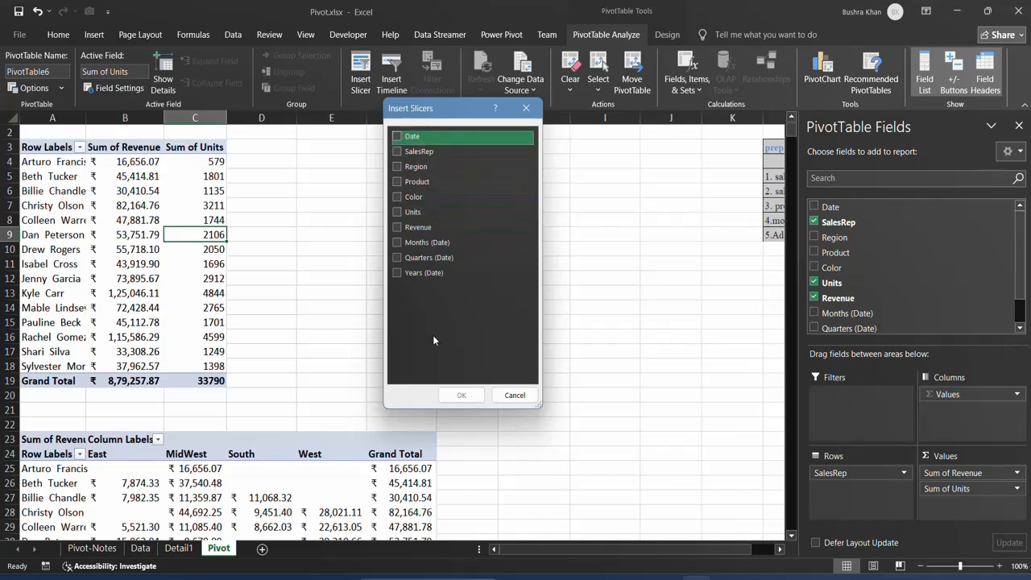
pyautogui.click(397, 243)
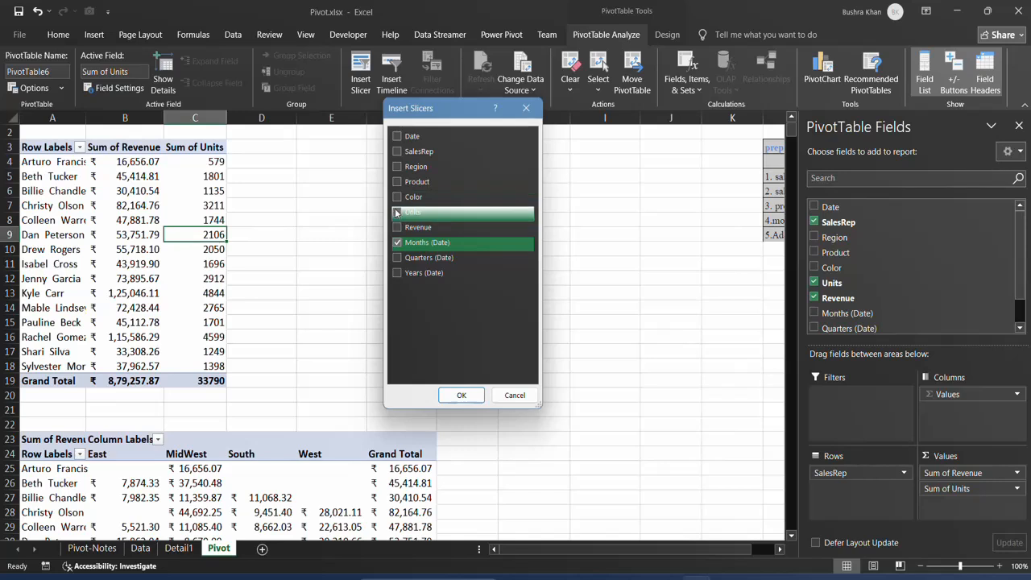
pyautogui.click(400, 152)
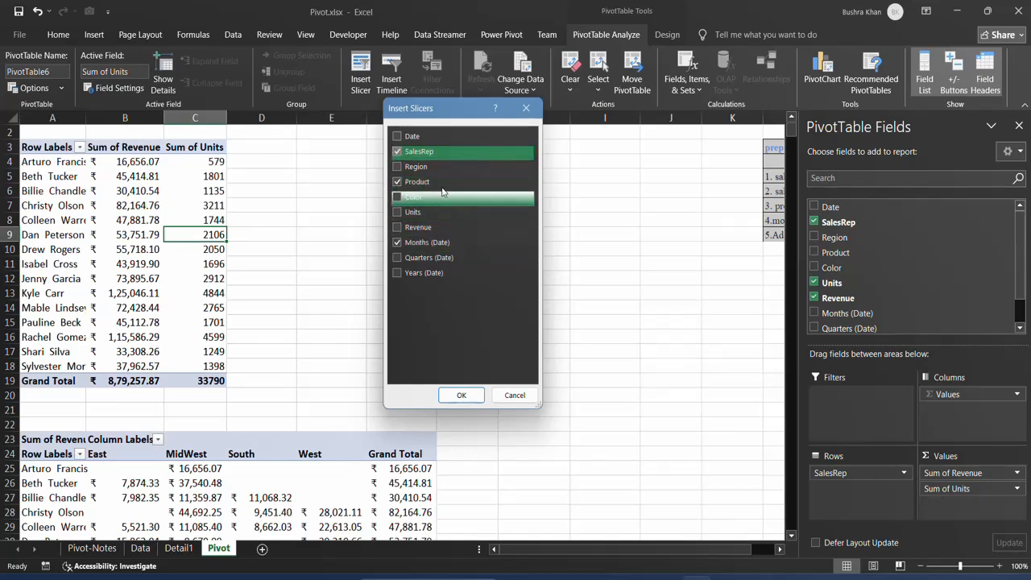
pyautogui.click(396, 166)
pyautogui.click(461, 396)
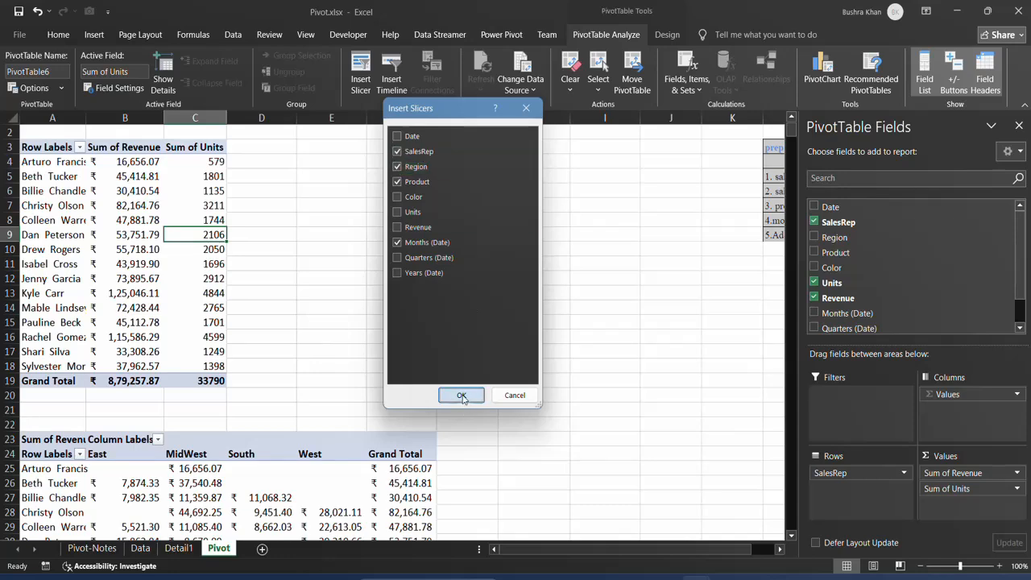
# Step: Spread the overlapping Months (Date), Product and Region slicers apart on the Pivot sheet
pyautogui.moveTo(449, 314); pyautogui.dragTo(604, 200)
pyautogui.moveTo(432, 268); pyautogui.dragTo(773, 277)
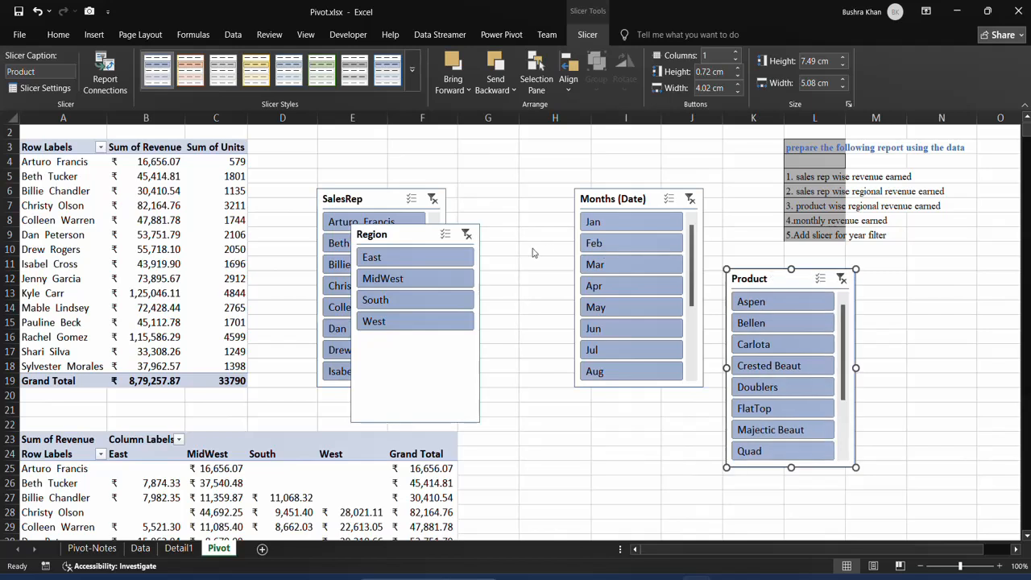
pyautogui.moveTo(407, 236); pyautogui.dragTo(501, 152)
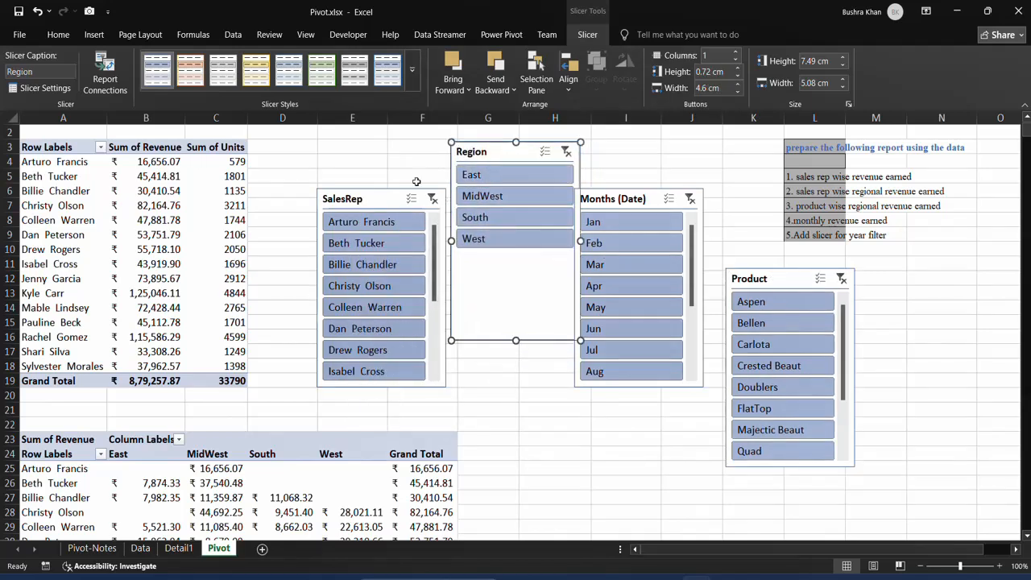
# Step: Undo the slicer moves and the insertion of the four slicers
pyautogui.hotkey('ctrl', 'z')
pyautogui.hotkey('ctrl', 'z')
pyautogui.hotkey('ctrl', 'z')
pyautogui.hotkey('ctrl', 'z')
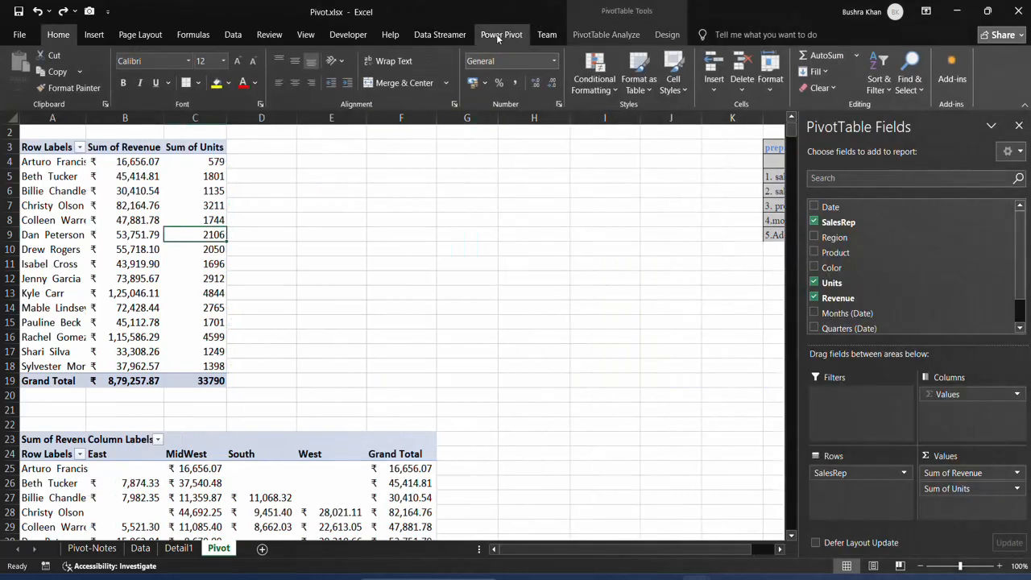
# Step: Insert a SalesRep slicer for the sales rep PivotTable at A3 and place it beside the table
pyautogui.click(500, 35)
pyautogui.click(642, 35)
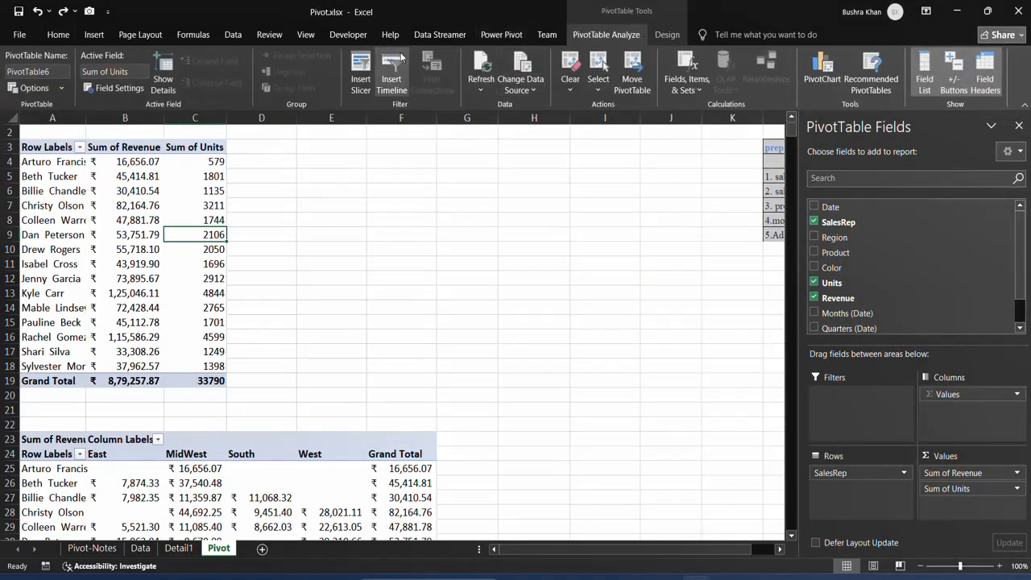
pyautogui.click(359, 78)
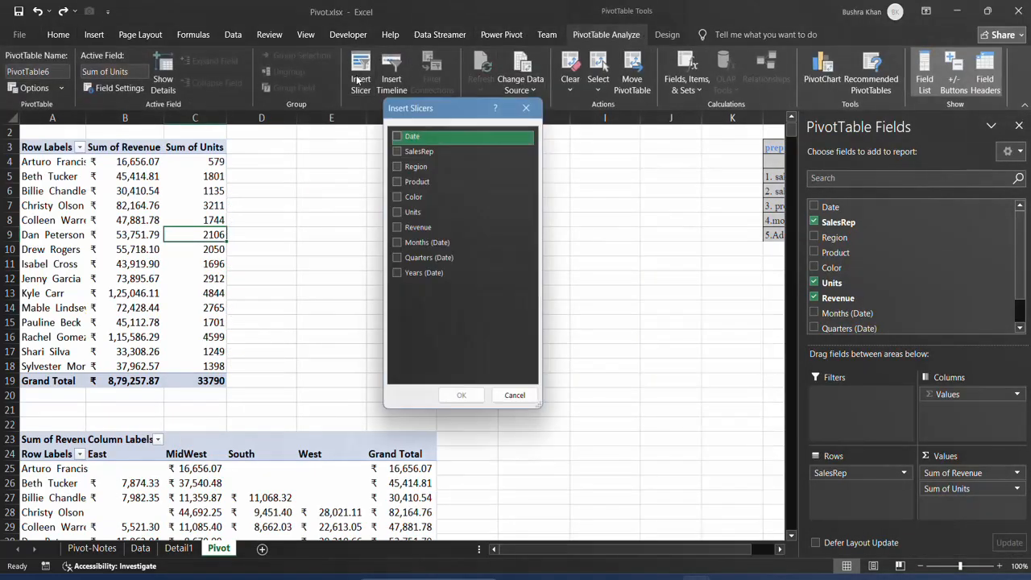
pyautogui.click(397, 152)
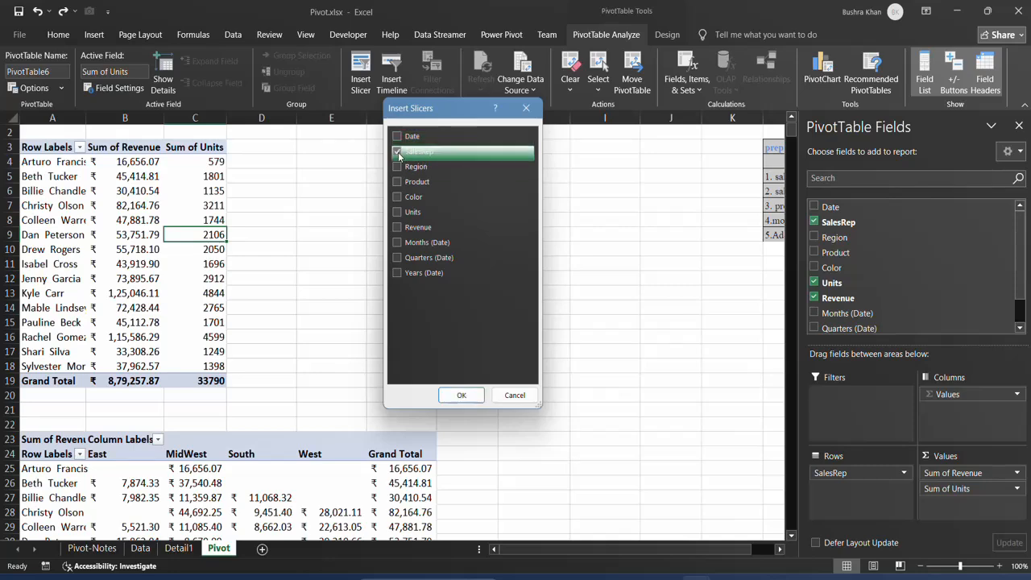
pyautogui.click(461, 395)
pyautogui.moveTo(427, 252); pyautogui.dragTo(453, 172)
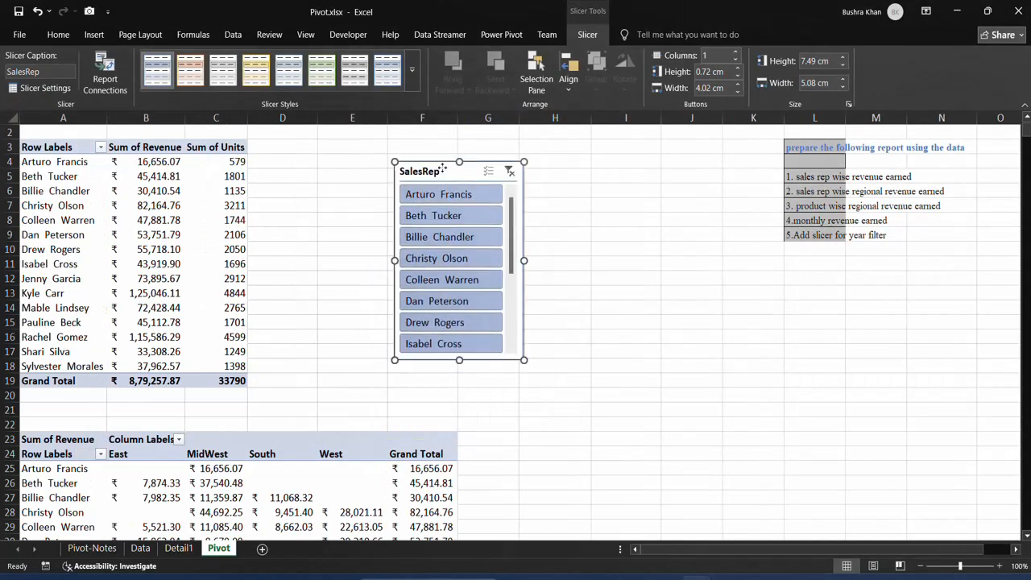
# Step: Filter the sales rep PivotTable to the first sales rep with the slicer and check the other PivotTables
pyautogui.click(430, 195)
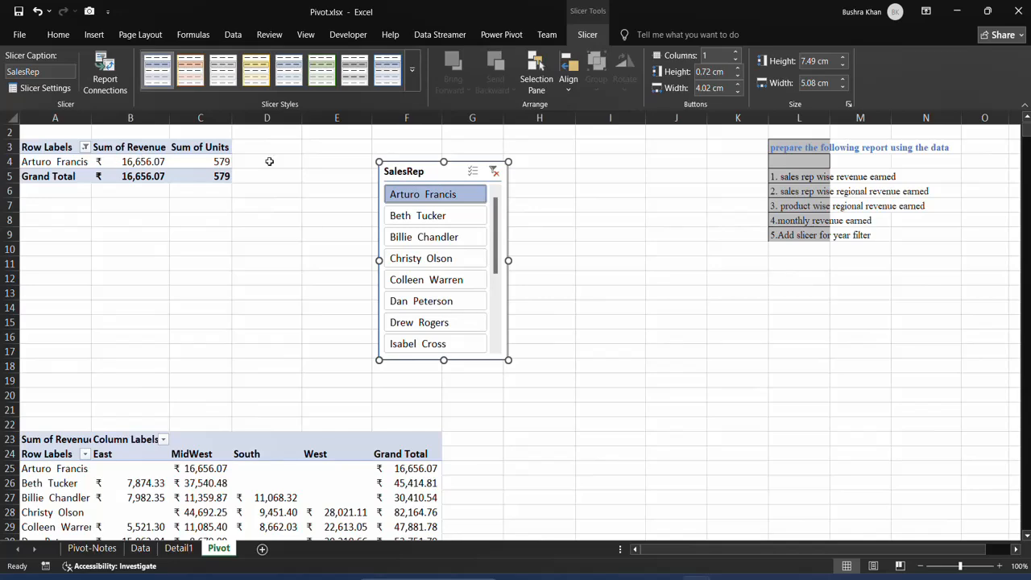
pyautogui.scroll(-3, 210, 320)
pyautogui.scroll(3, 219, 302)
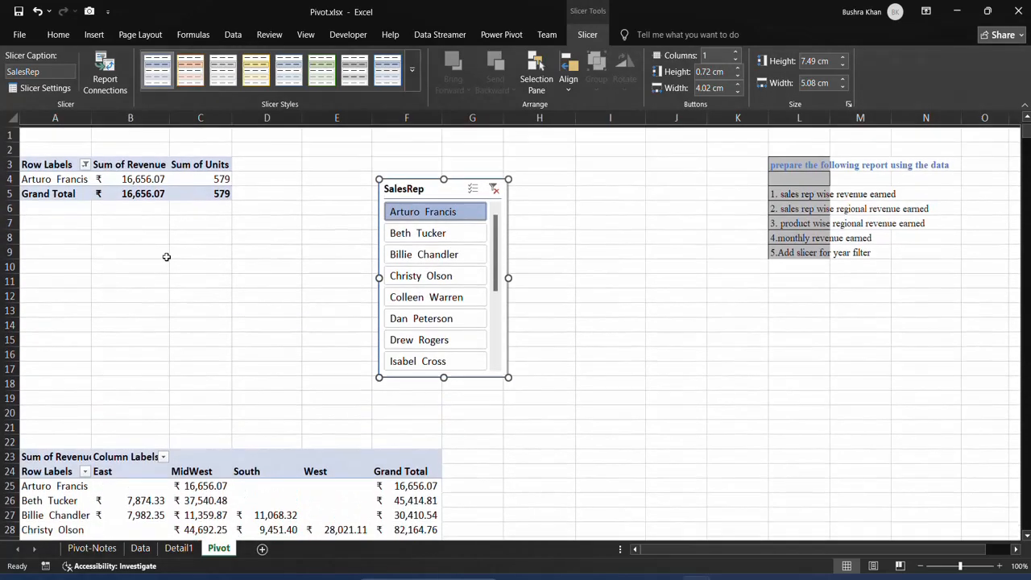
pyautogui.click(55, 164)
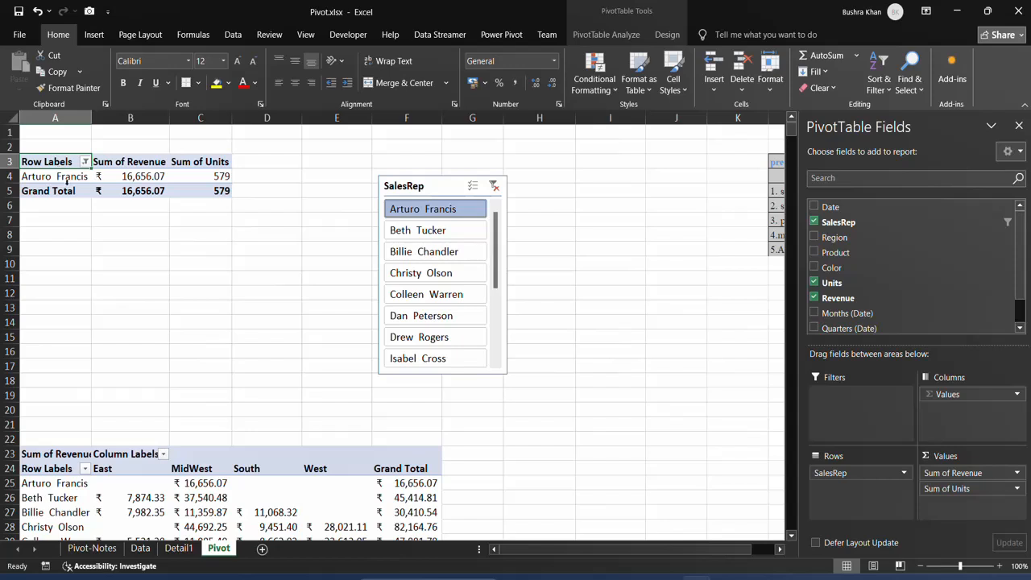
pyautogui.click(404, 187)
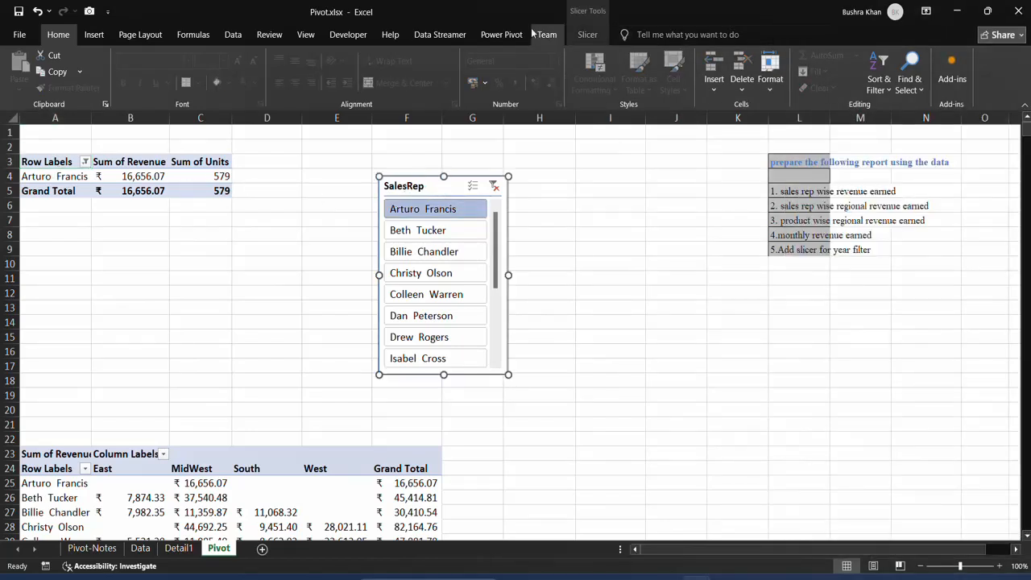
pyautogui.click(586, 34)
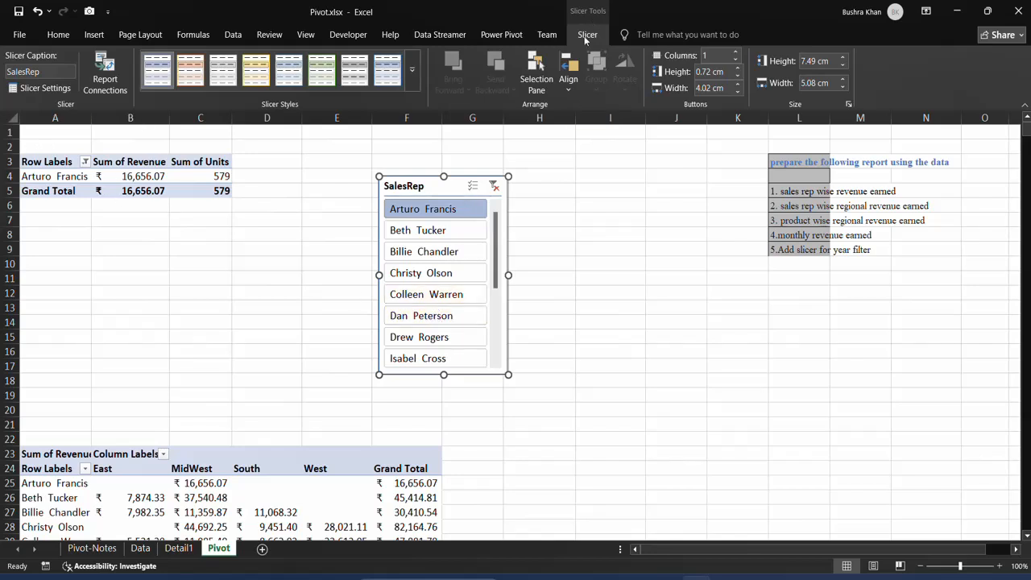
pyautogui.click(172, 175)
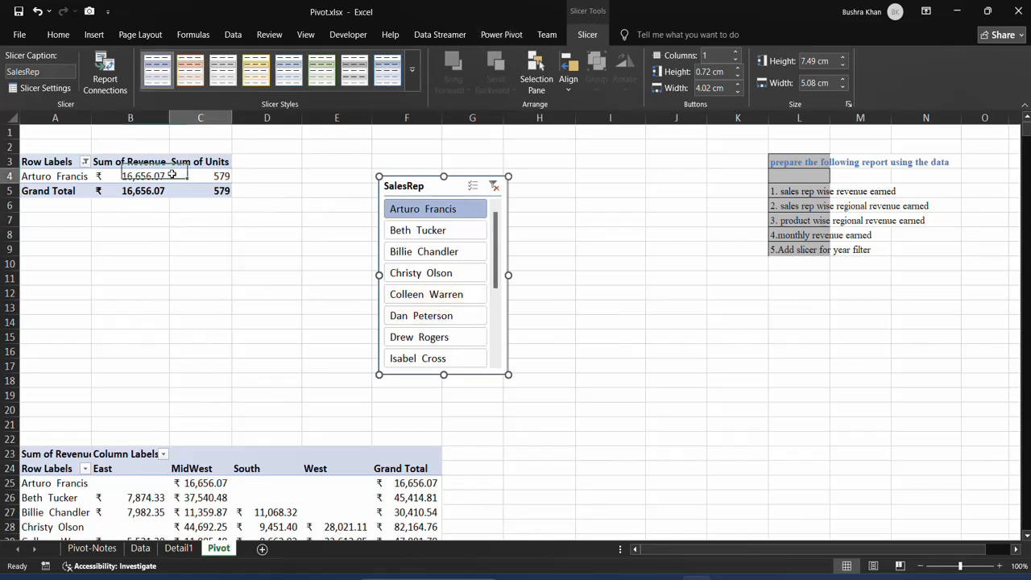
# Step: Connect the SalesRep slicer to PivotTable7, PivotTable8 and PivotTable9 in addition to PivotTable6
pyautogui.click(433, 185)
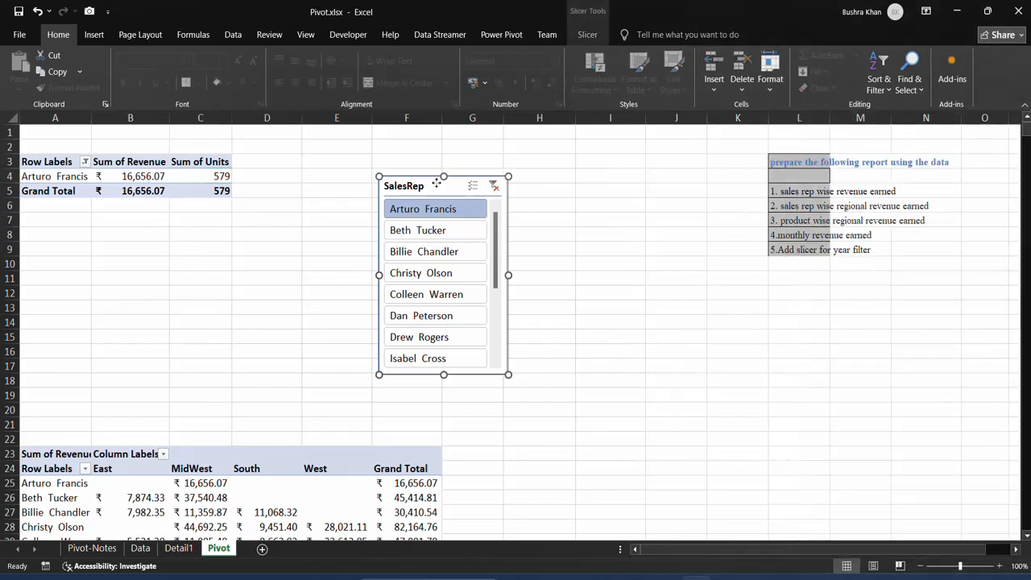
pyautogui.click(589, 35)
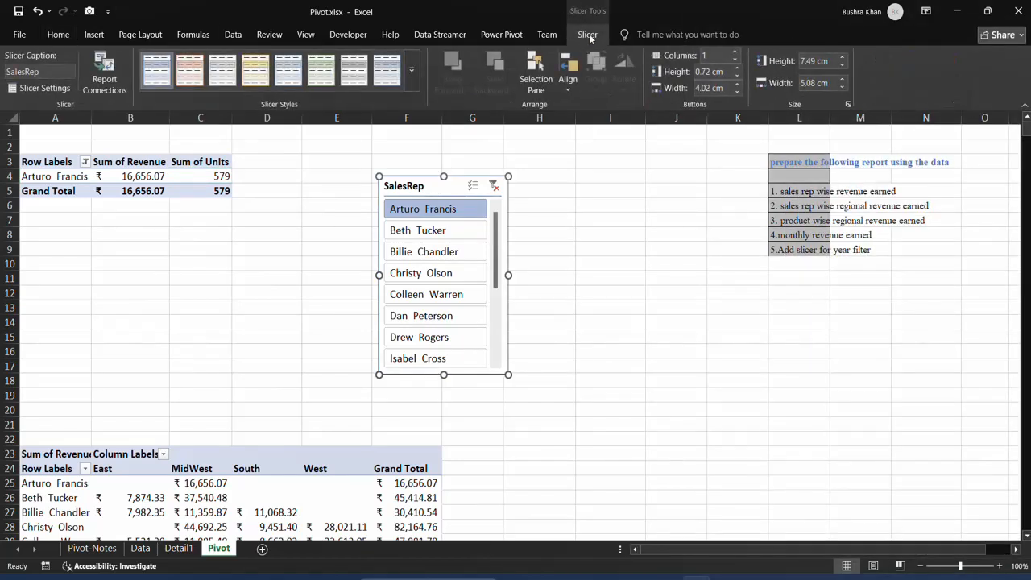
pyautogui.click(119, 91)
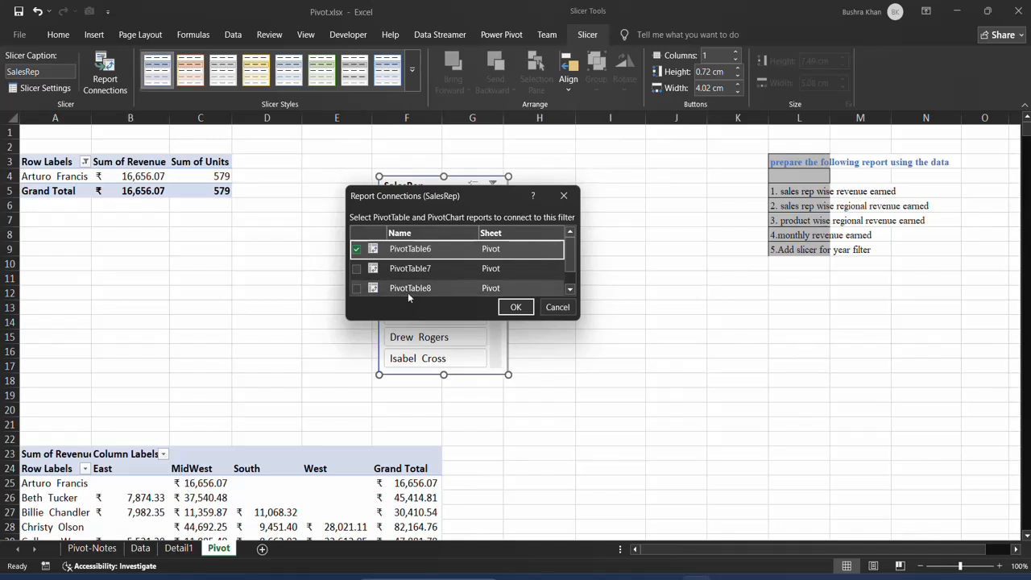
pyautogui.click(357, 271)
pyautogui.click(356, 288)
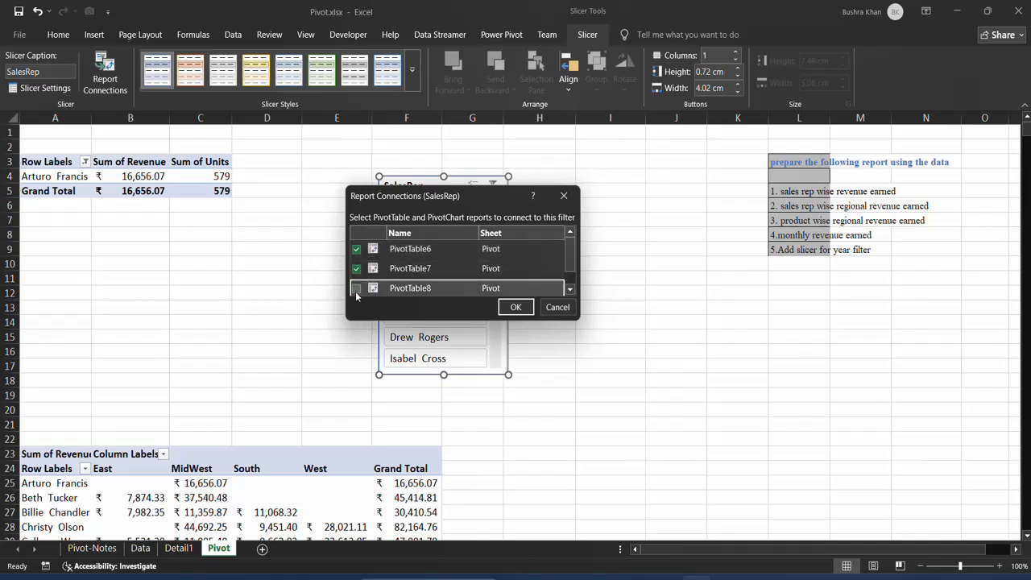
pyautogui.click(357, 286)
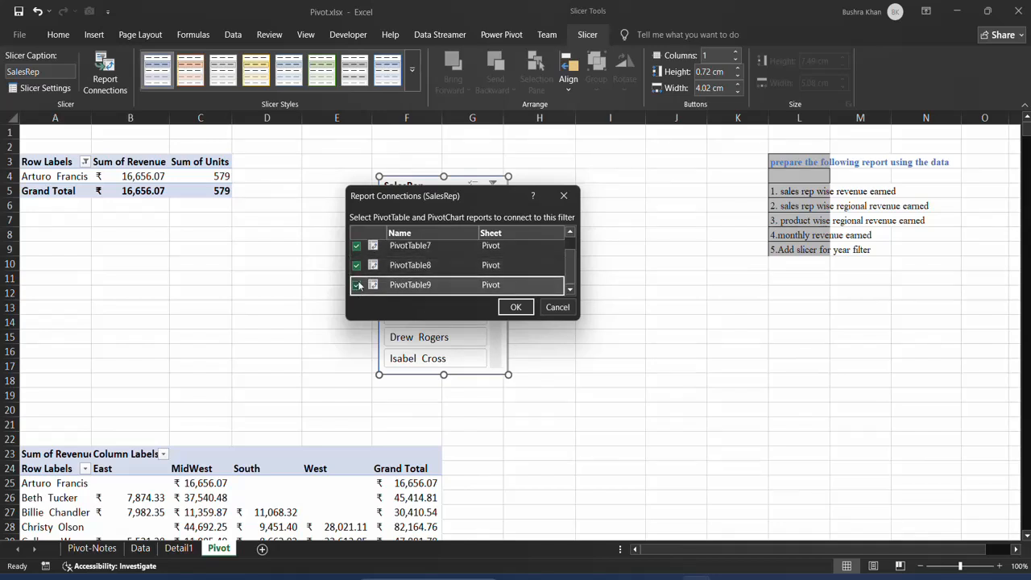
pyautogui.click(515, 307)
# Step: Check the slicer filter across all PivotTables, filtering by the second and the fourth sales rep in the slicer
pyautogui.scroll(-16, 280, 349)
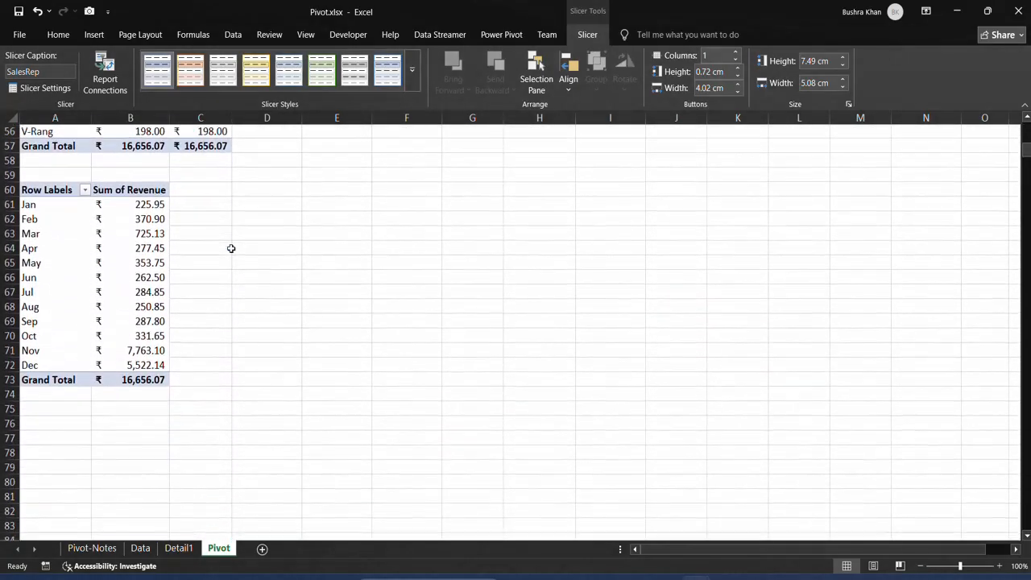
pyautogui.scroll(17, 231, 251)
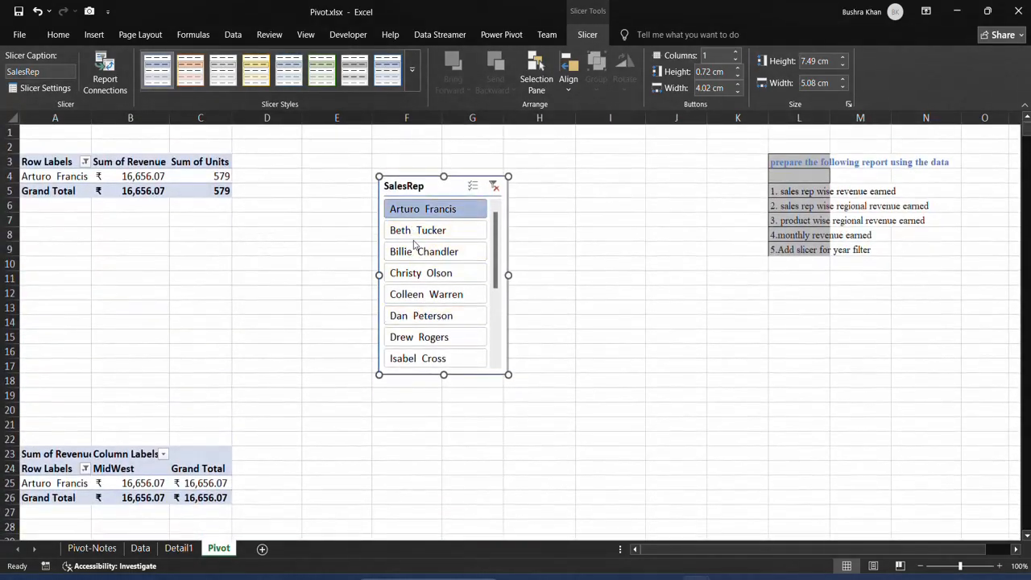
pyautogui.click(414, 232)
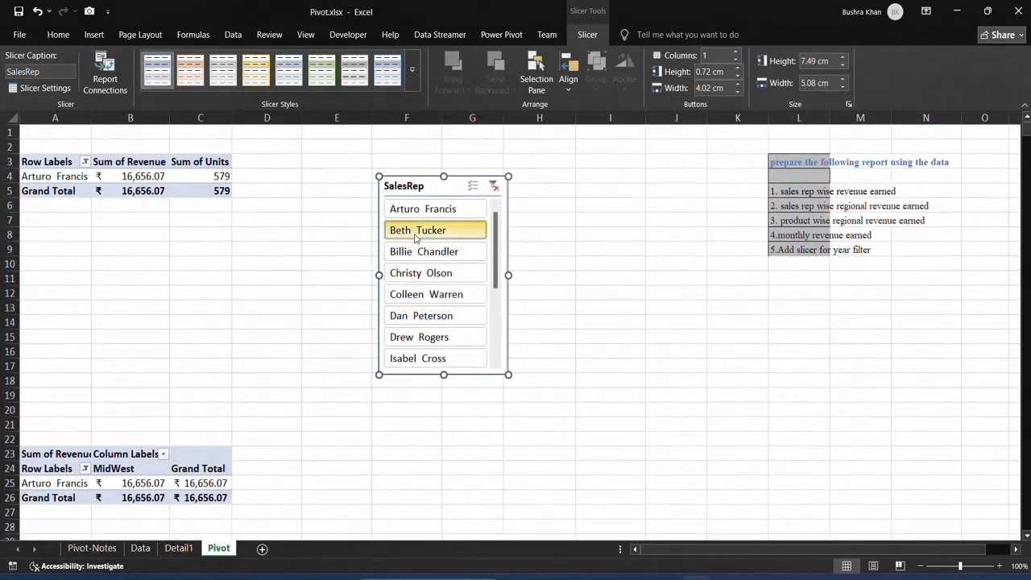
pyautogui.click(418, 276)
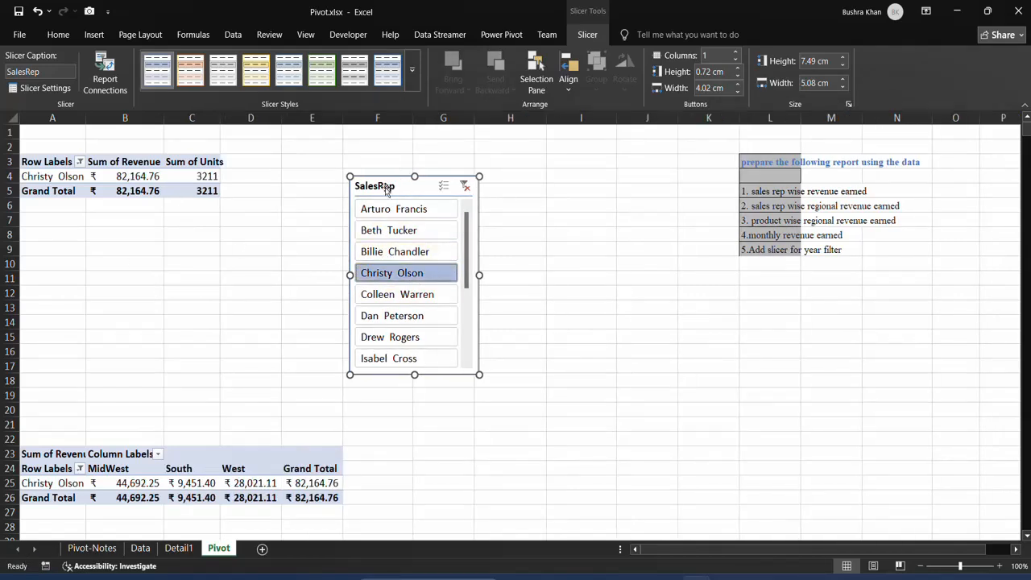
# Step: Move the SalesRep slicer up and further from the sales rep PivotTable, and clear its filter
pyautogui.moveTo(387, 190); pyautogui.dragTo(423, 153)
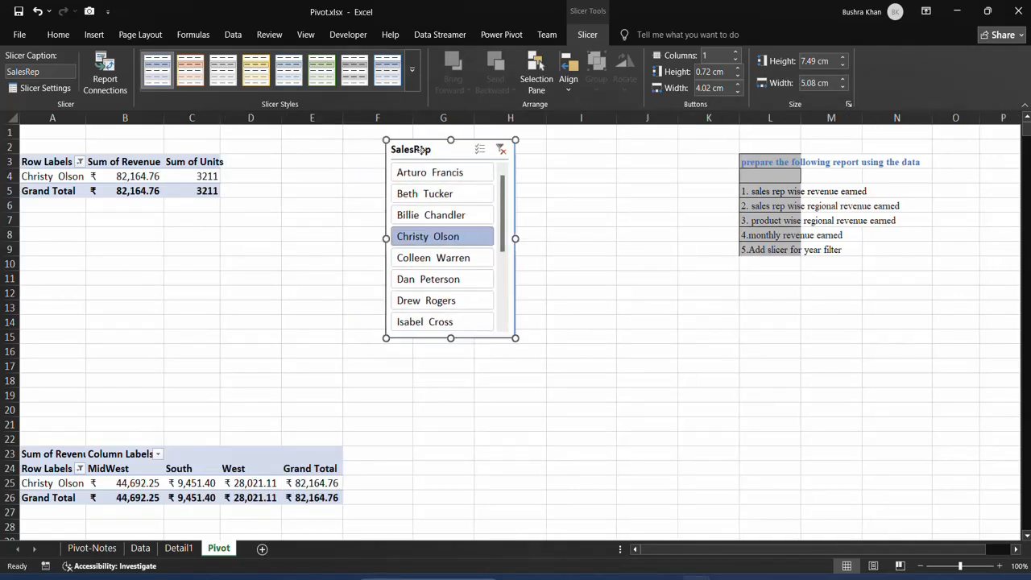
pyautogui.click(478, 157)
pyautogui.click(501, 150)
pyautogui.scroll(-7, 499, 263)
pyautogui.scroll(7, 498, 264)
# Step: Insert a Date timeline for the sales rep PivotTable at A3
pyautogui.click(124, 250)
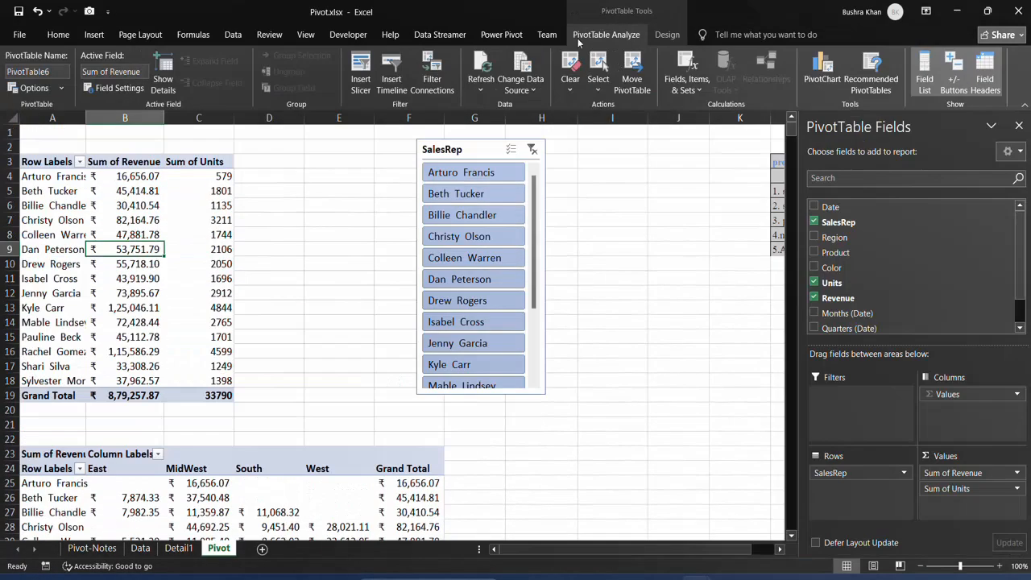
pyautogui.click(161, 162)
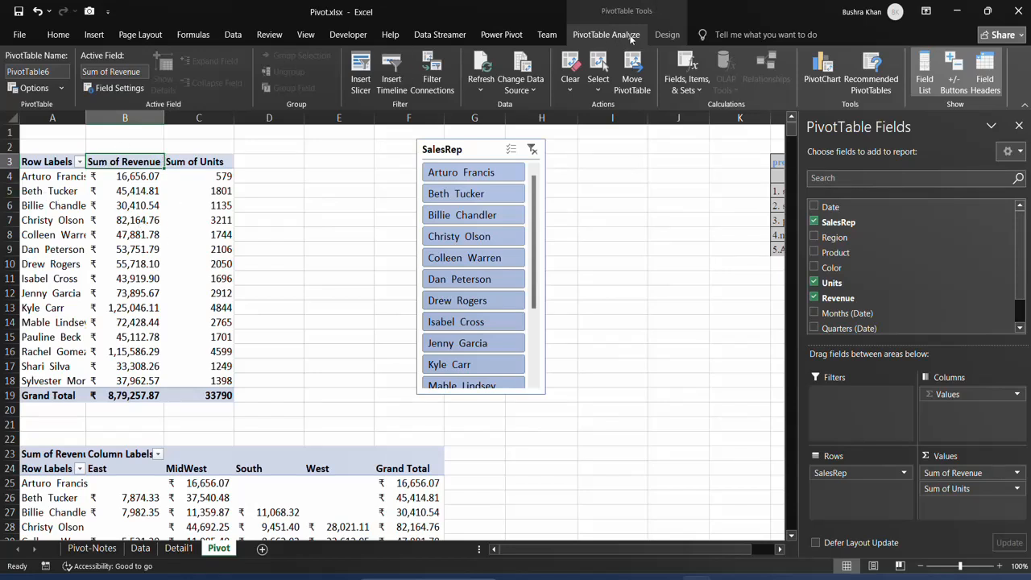
pyautogui.click(392, 82)
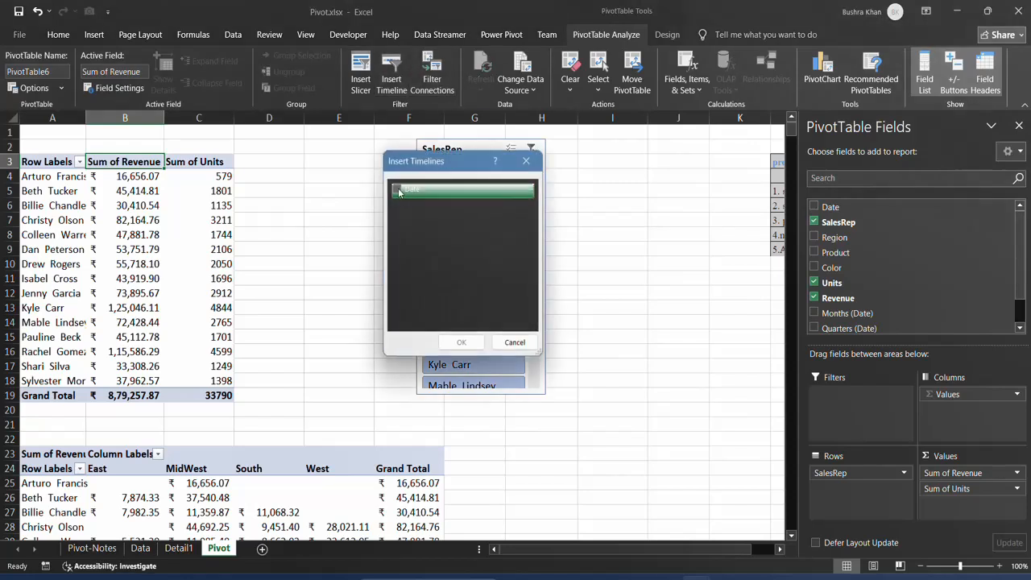
pyautogui.moveTo(422, 160); pyautogui.dragTo(314, 153)
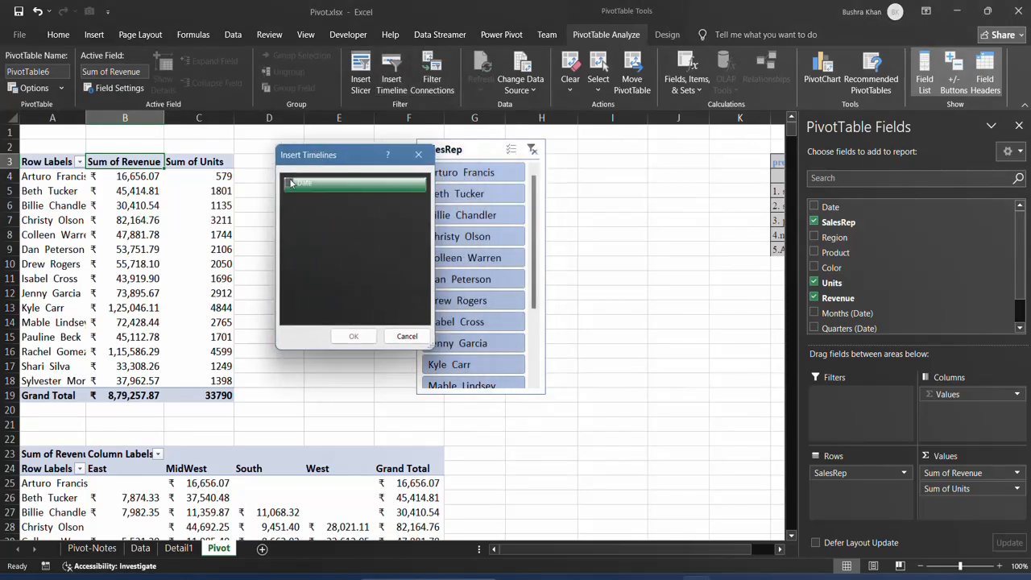
pyautogui.click(290, 184)
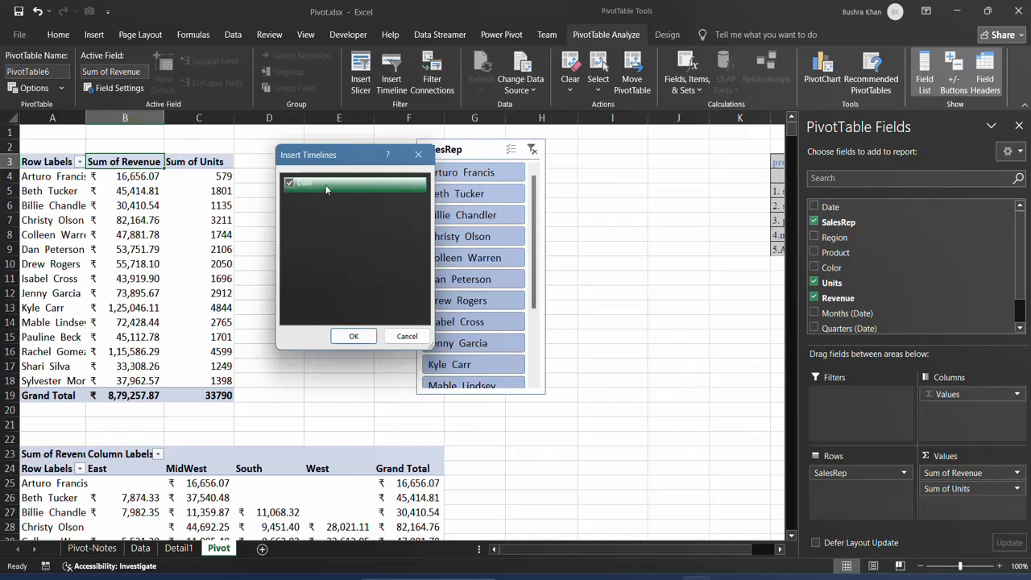
pyautogui.click(353, 336)
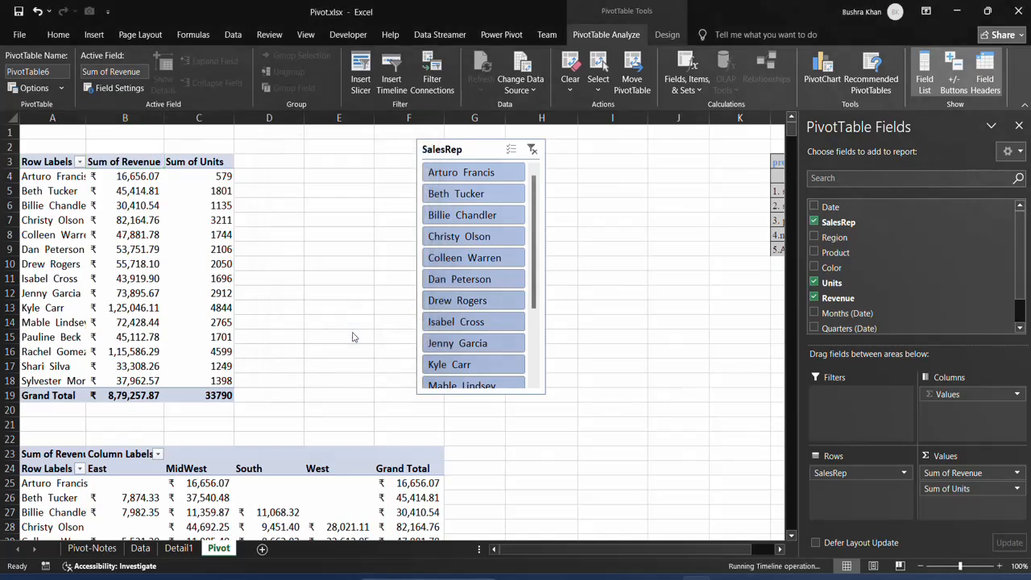
# Step: Place the Date timeline beside the sales rep PivotTable and move the SalesRep slicer below the report list
pyautogui.moveTo(372, 299); pyautogui.dragTo(354, 216)
pyautogui.moveTo(452, 153); pyautogui.dragTo(729, 340)
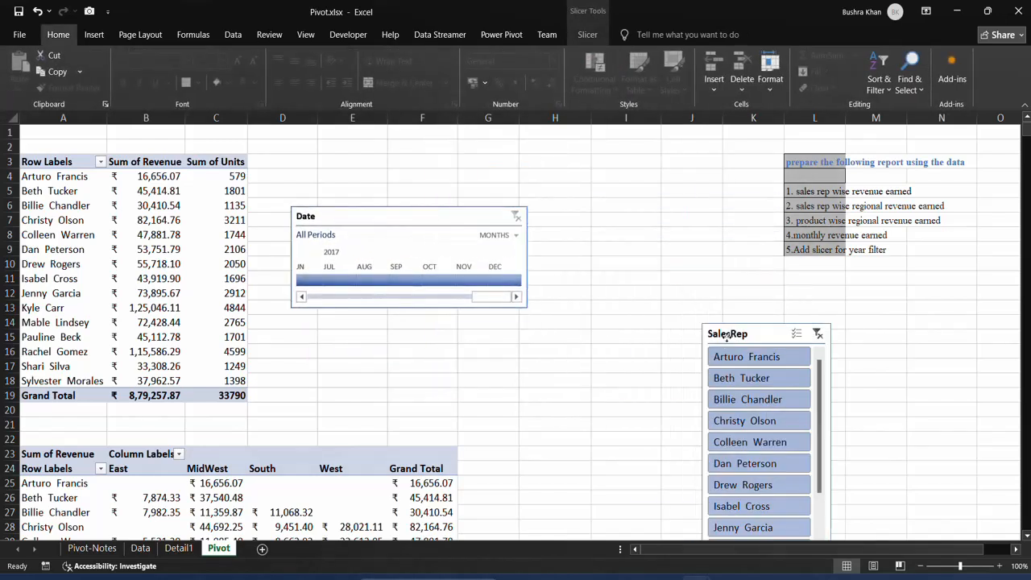
pyautogui.moveTo(411, 216); pyautogui.dragTo(489, 173)
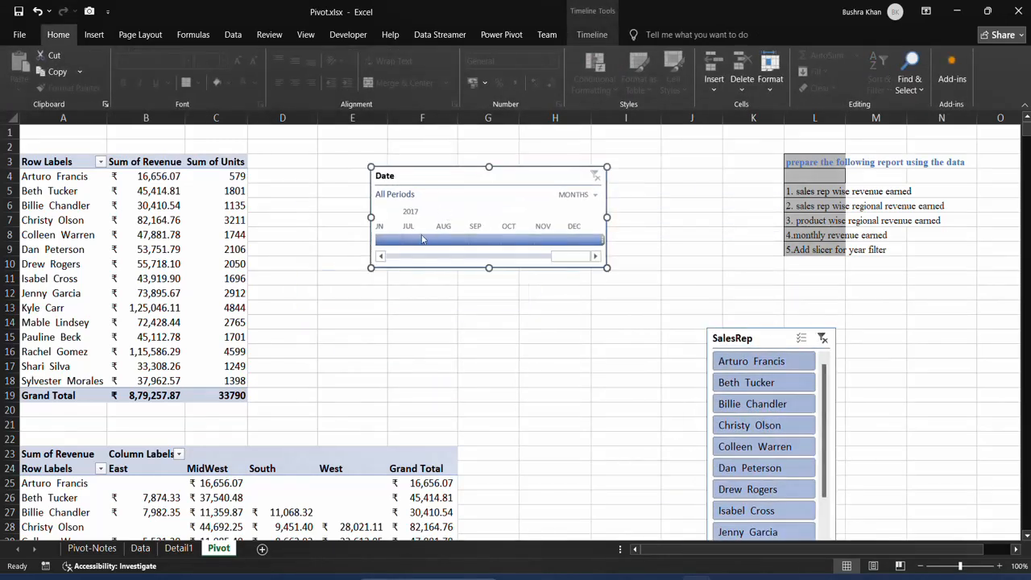
# Step: Show the Date timeline in quarters from 2015 and filter it to Q3 2015 - Q2 2016
pyautogui.moveTo(571, 257); pyautogui.dragTo(399, 266)
pyautogui.click(594, 195)
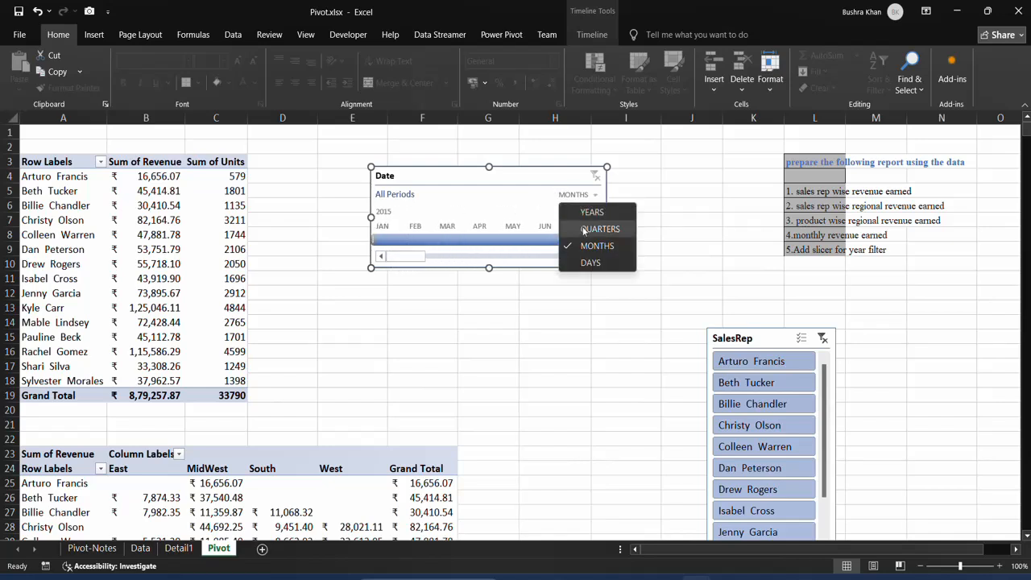
pyautogui.click(584, 233)
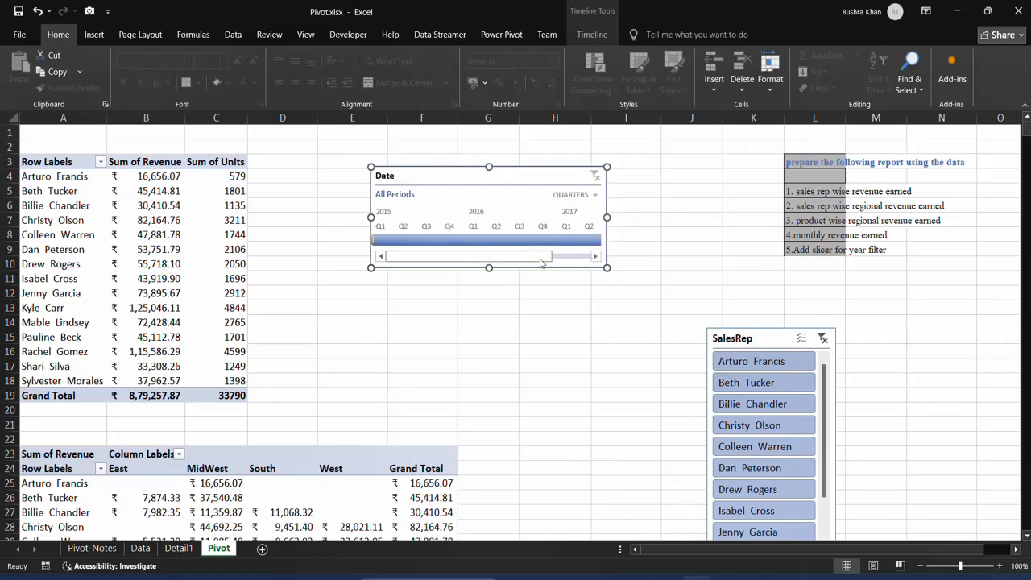
pyautogui.click(388, 241)
pyautogui.moveTo(393, 241); pyautogui.dragTo(593, 241)
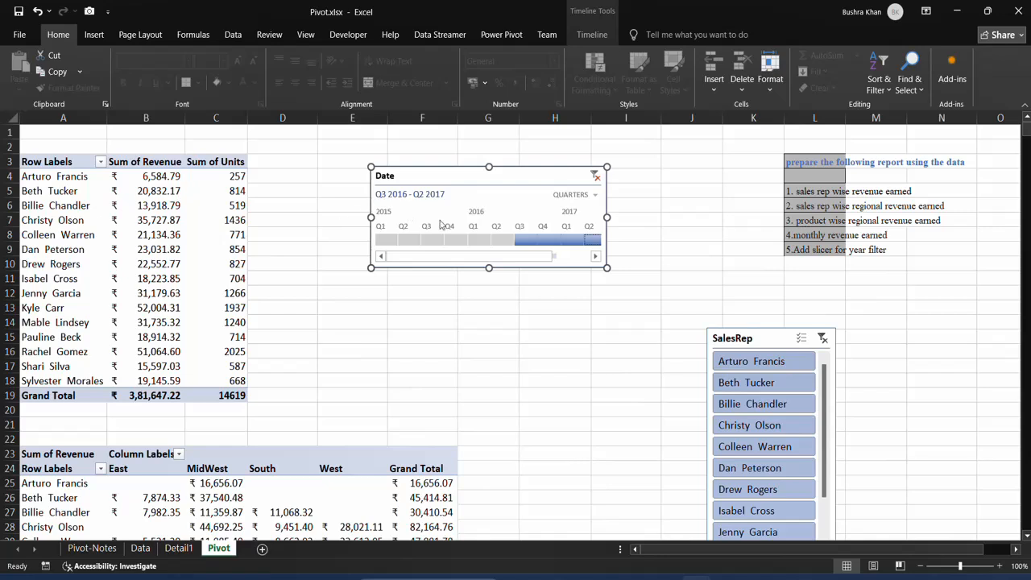
pyautogui.moveTo(426, 239); pyautogui.dragTo(505, 240)
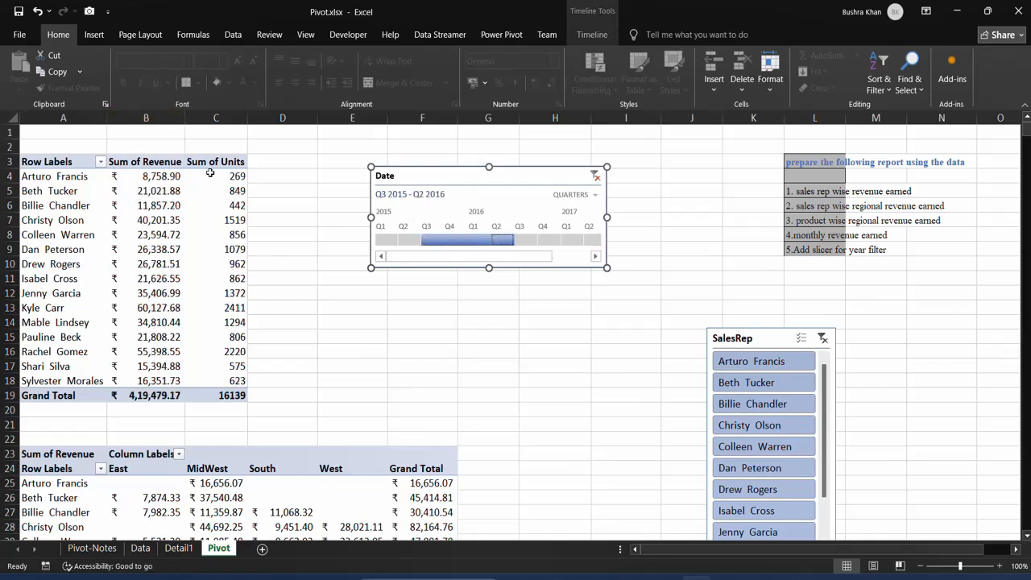
# Step: Switch the Date timeline to months and extend its range to Q2 2015 - Q2 2016
pyautogui.click(577, 194)
pyautogui.click(584, 249)
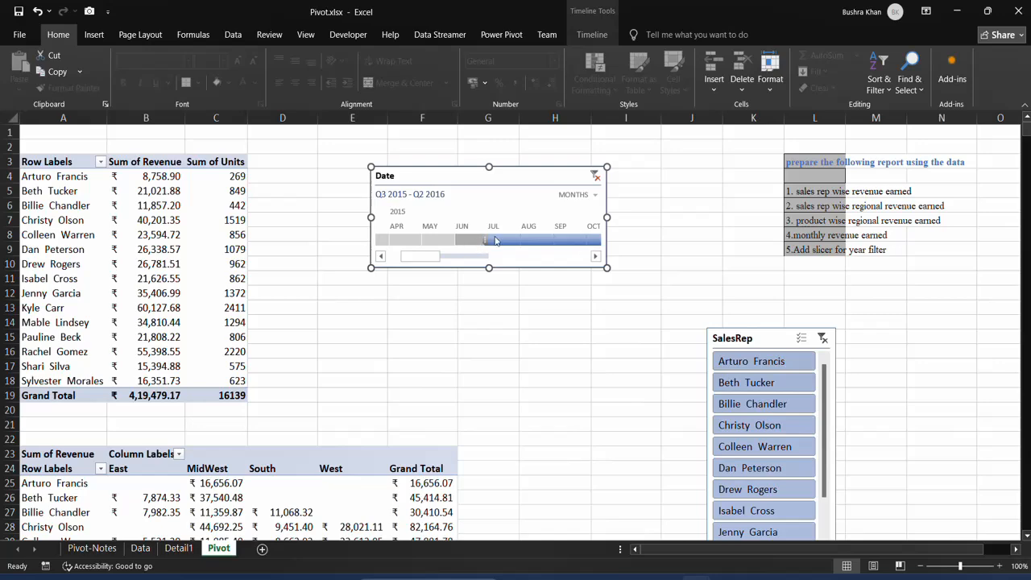
pyautogui.moveTo(479, 239); pyautogui.dragTo(362, 238)
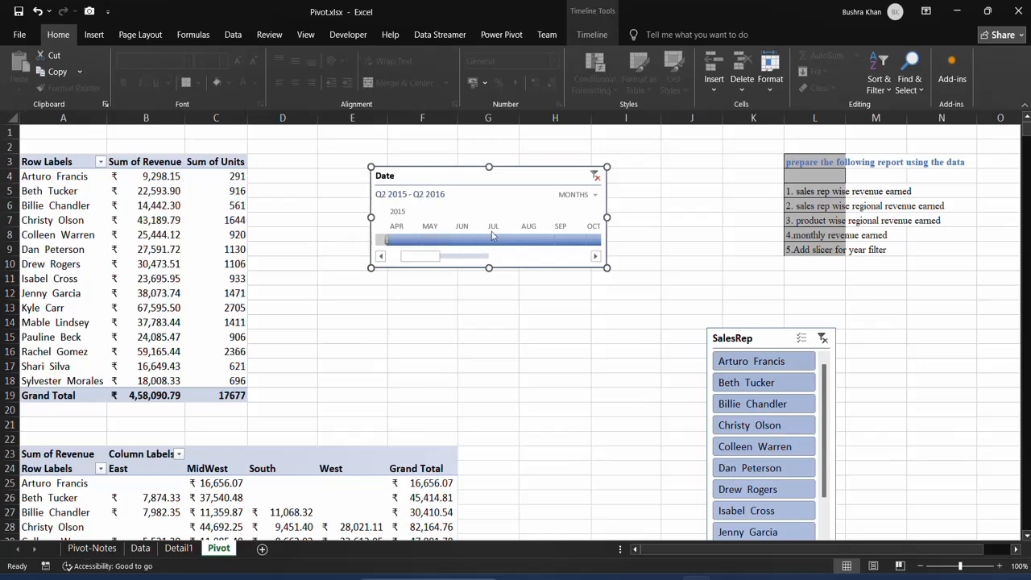
pyautogui.hscroll(5, 493, 235)
pyautogui.hscroll(-4, 324, 241)
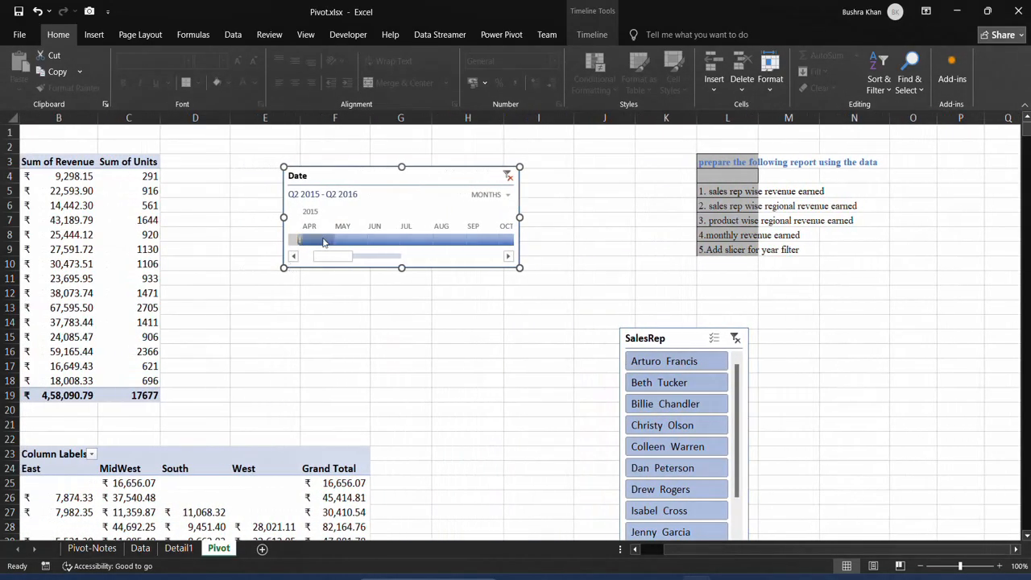
# Step: Filter the Date timeline to the single months April, May and June 2015 in turn
pyautogui.click(324, 242)
pyautogui.hscroll(-1, 324, 241)
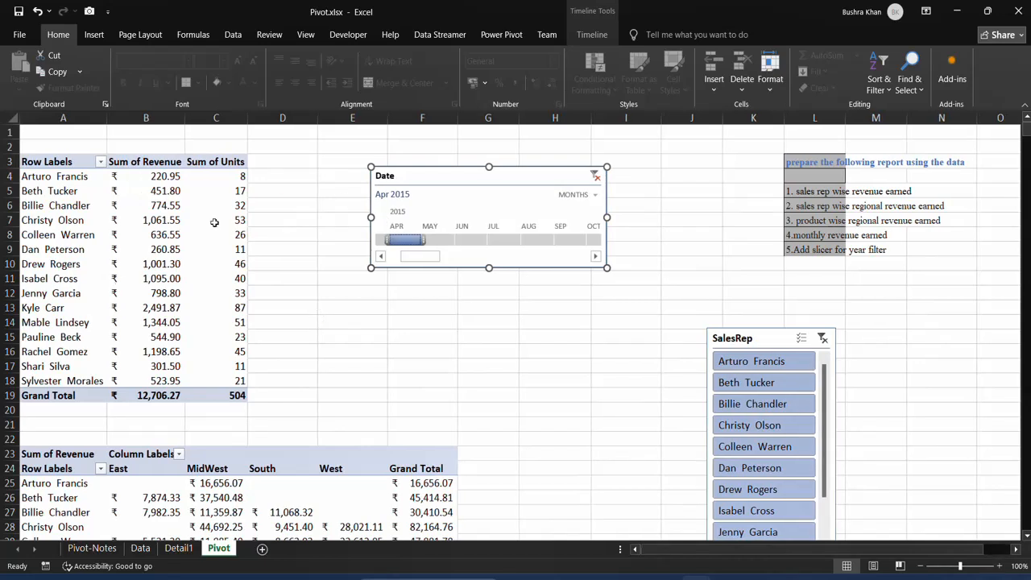
pyautogui.click(438, 243)
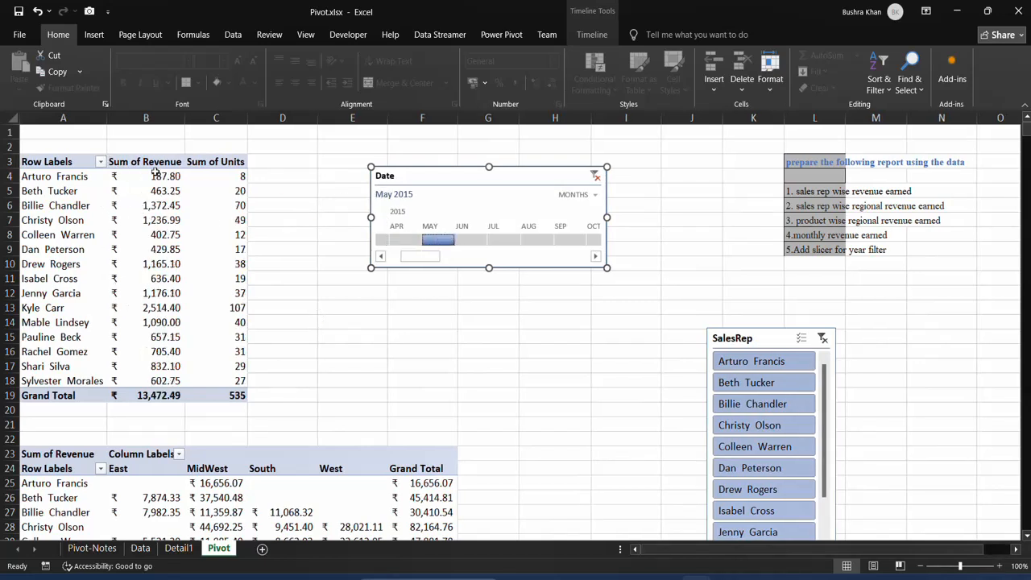
pyautogui.click(471, 240)
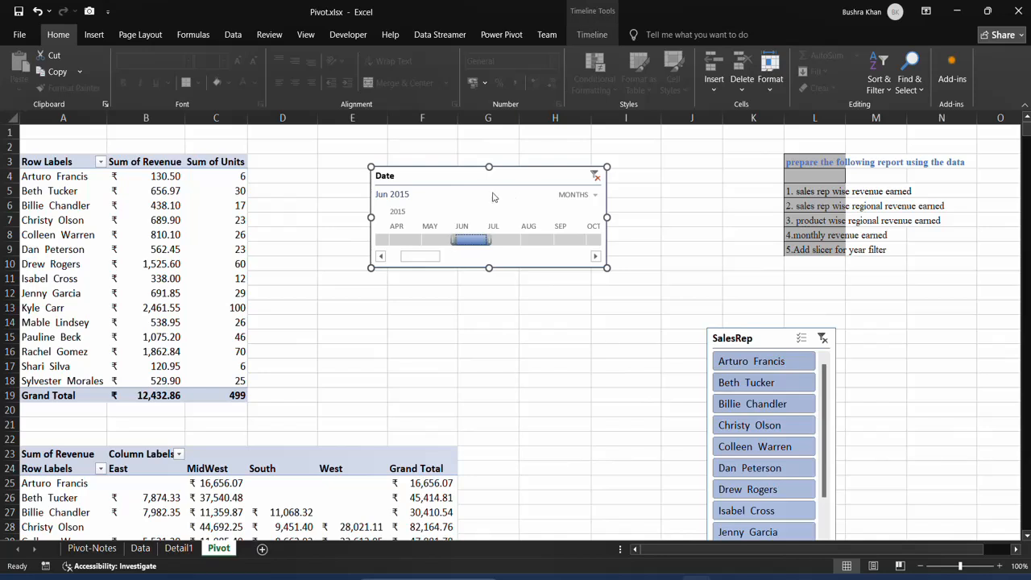
# Step: Connect the Date timeline to PivotTable7, PivotTable8 and PivotTable9 in addition to PivotTable6
pyautogui.click(592, 35)
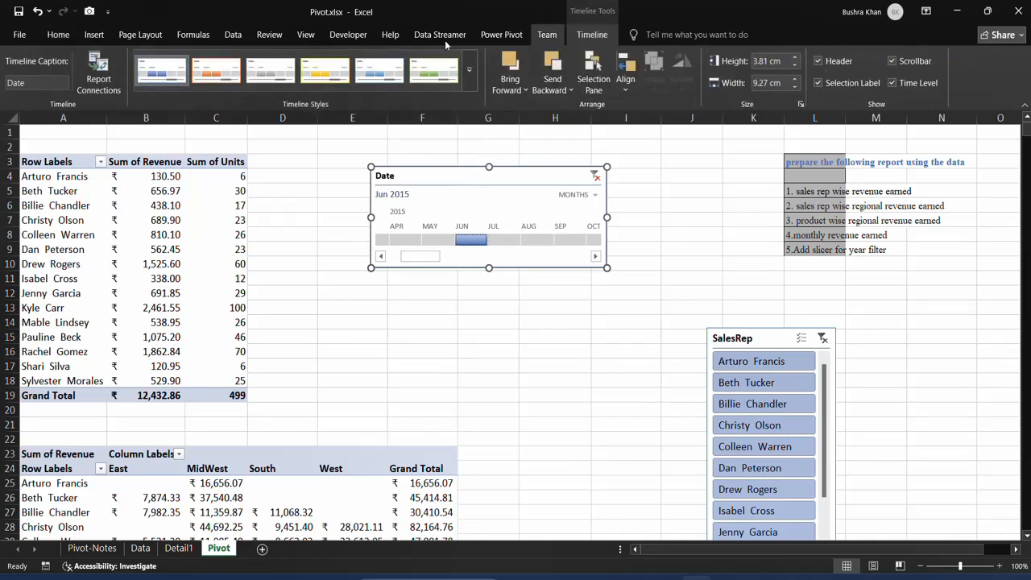
pyautogui.click(99, 78)
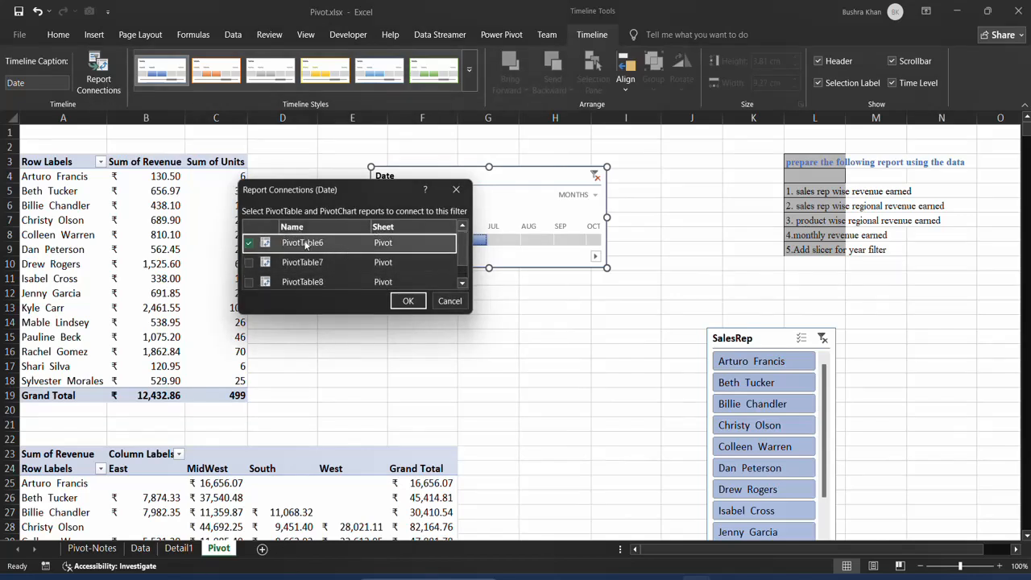
pyautogui.click(249, 262)
pyautogui.click(249, 282)
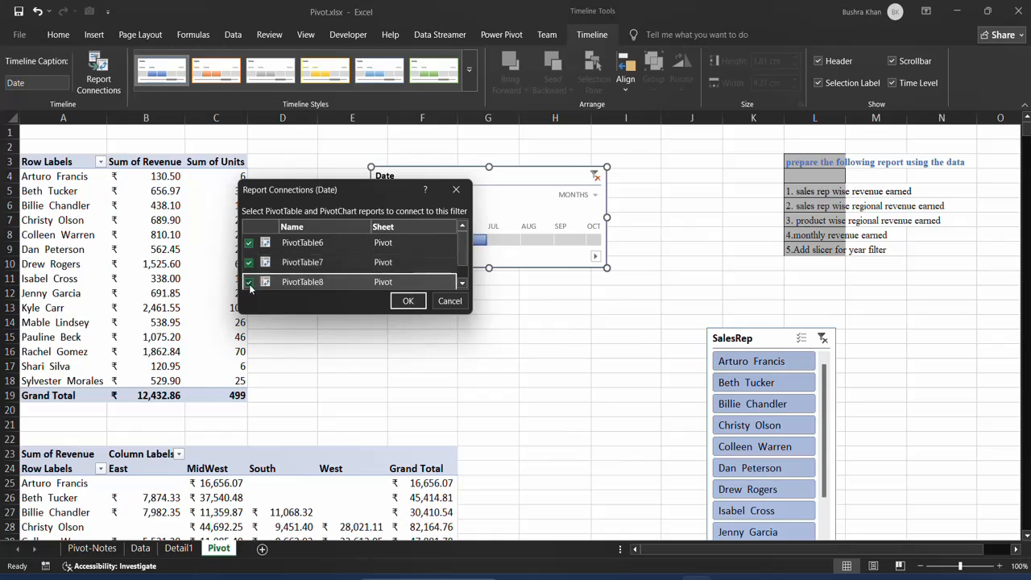
pyautogui.scroll(-1, 249, 288)
pyautogui.click(249, 280)
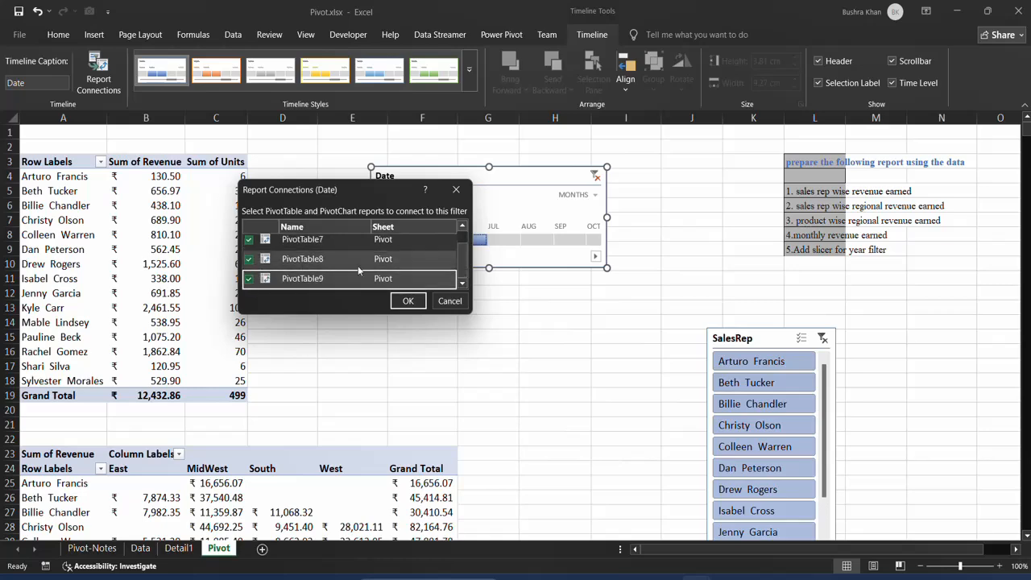
pyautogui.click(408, 301)
# Step: Check the regional PivotTable and filter the Date timeline to May - Aug 2015
pyautogui.scroll(-3, 424, 306)
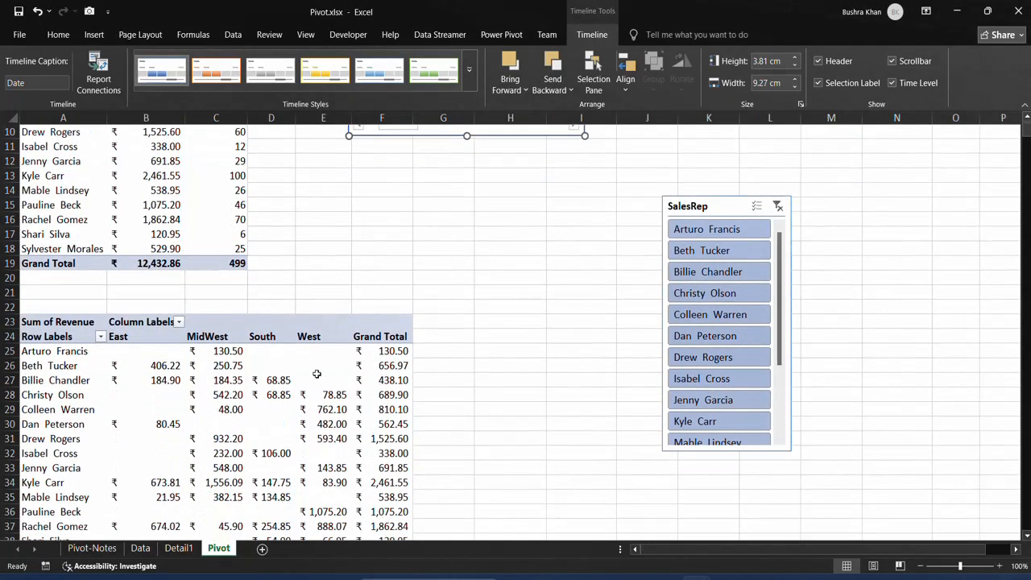
pyautogui.scroll(2, 327, 350)
pyautogui.moveTo(407, 211); pyautogui.dragTo(516, 213)
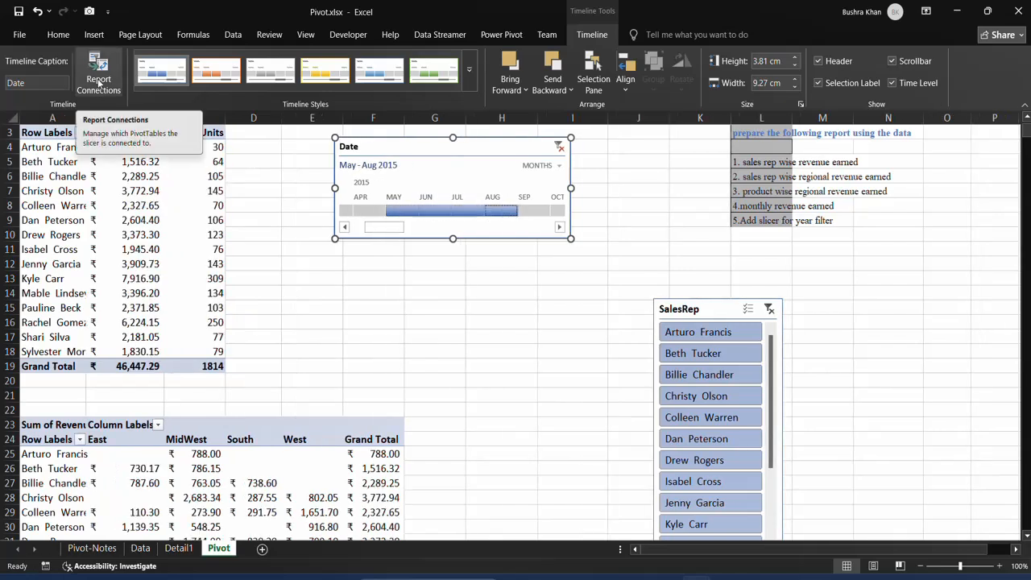
# Step: Review which PivotTables the Date timeline is connected to, leaving the connections as they are
pyautogui.click(99, 80)
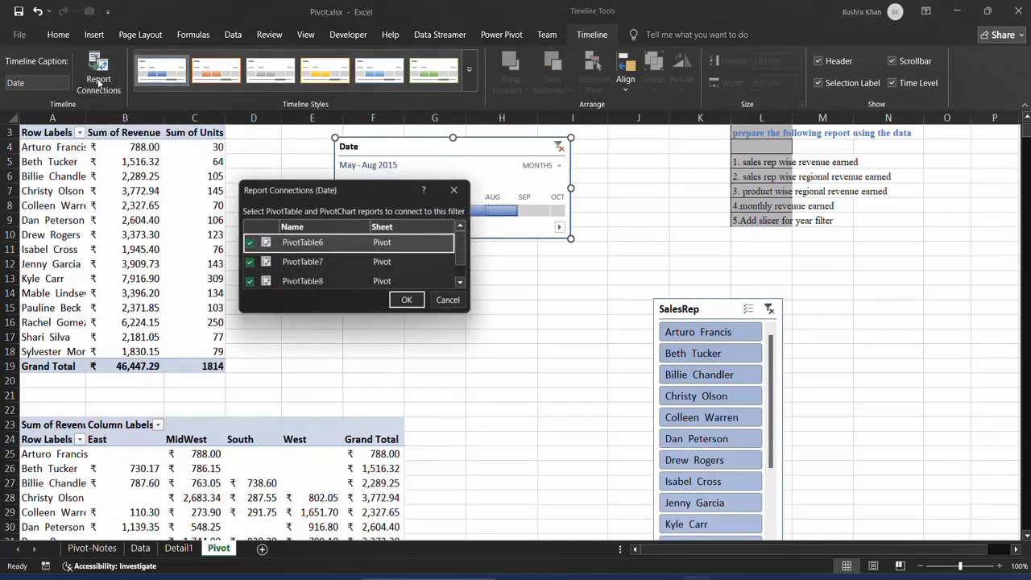
pyautogui.scroll(-2, 258, 274)
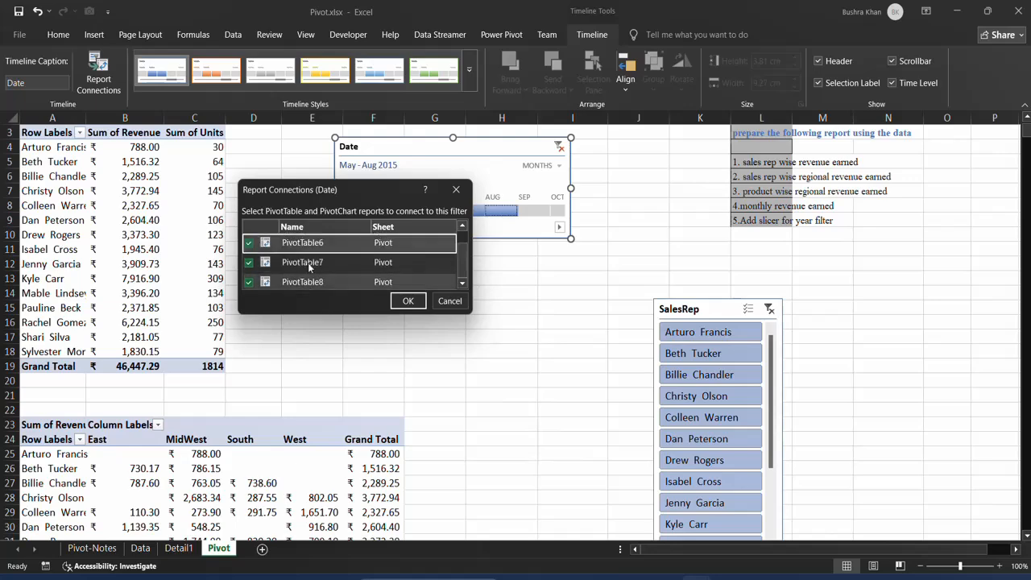
pyautogui.click(449, 300)
# Step: Examine the sales rep PivotTable at A3 and the regional PivotTable at A23 under the timeline filter
pyautogui.click(84, 207)
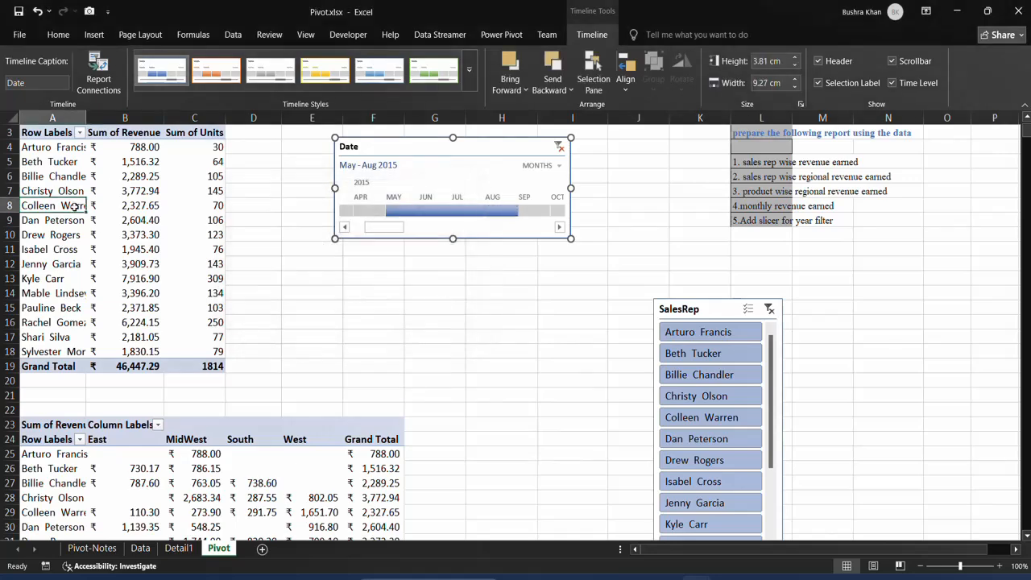
pyautogui.scroll(2, 81, 205)
pyautogui.click(42, 160)
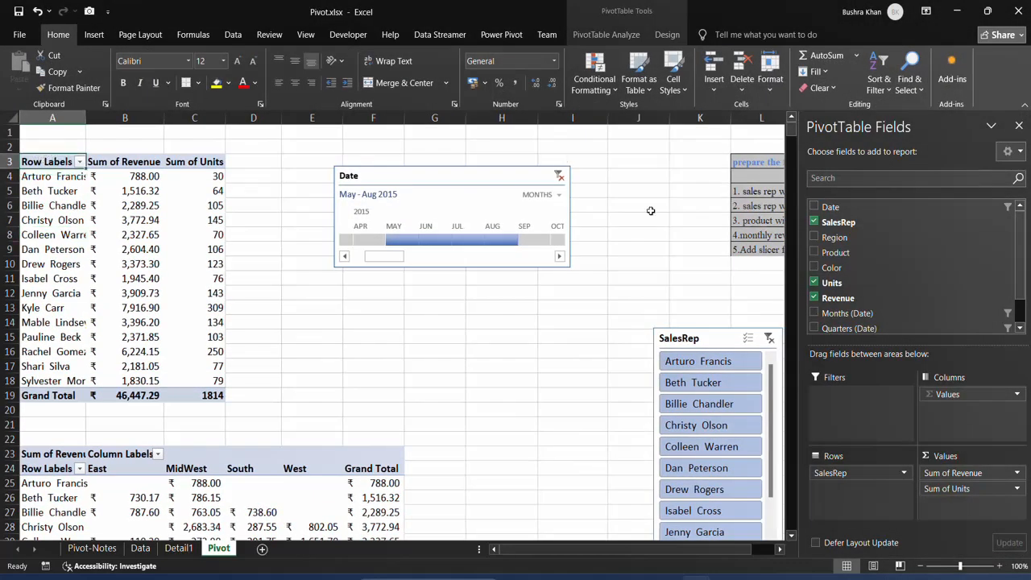
pyautogui.scroll(-4, 637, 276)
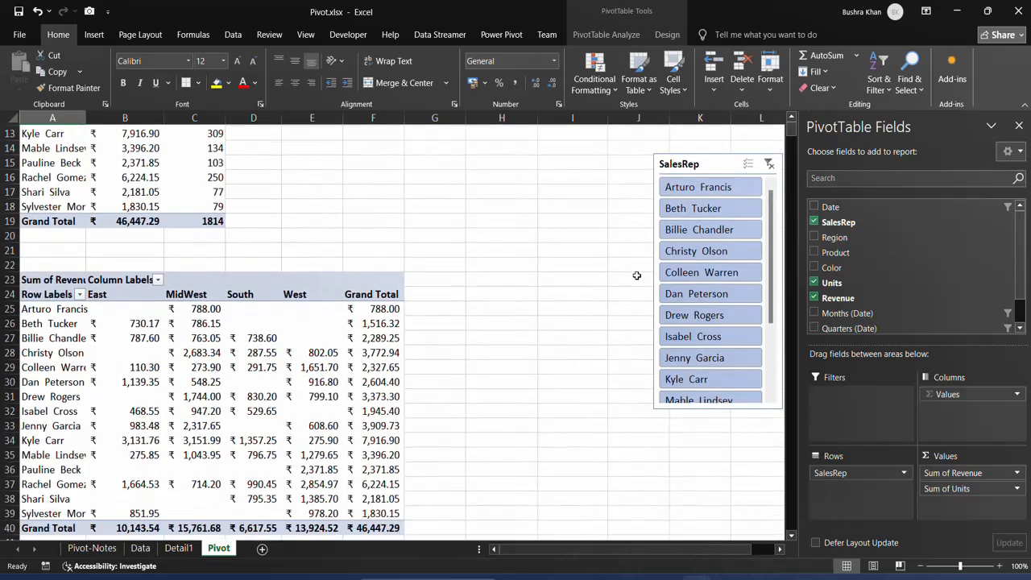
pyautogui.scroll(4, 211, 293)
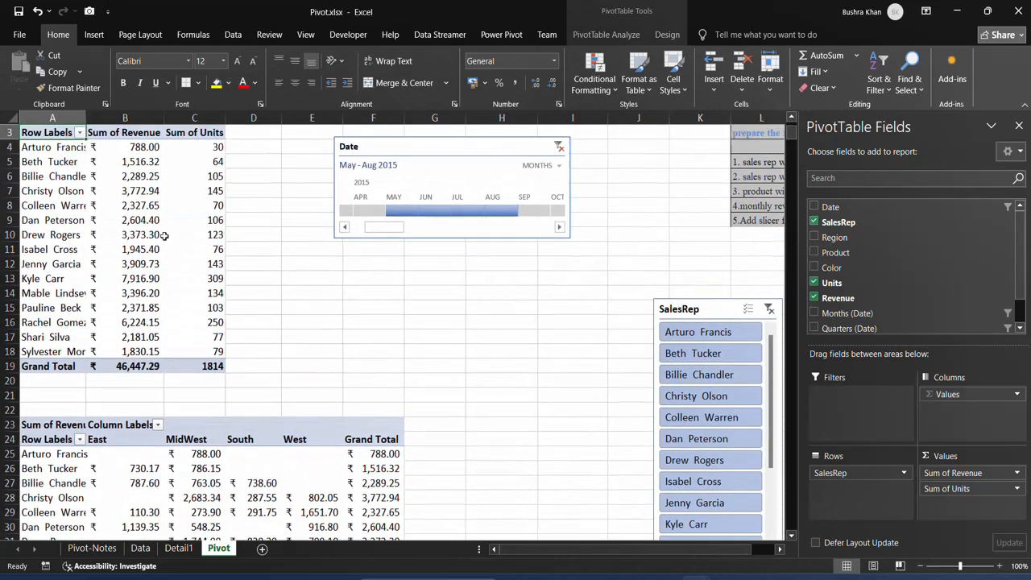
pyautogui.scroll(-1, 137, 173)
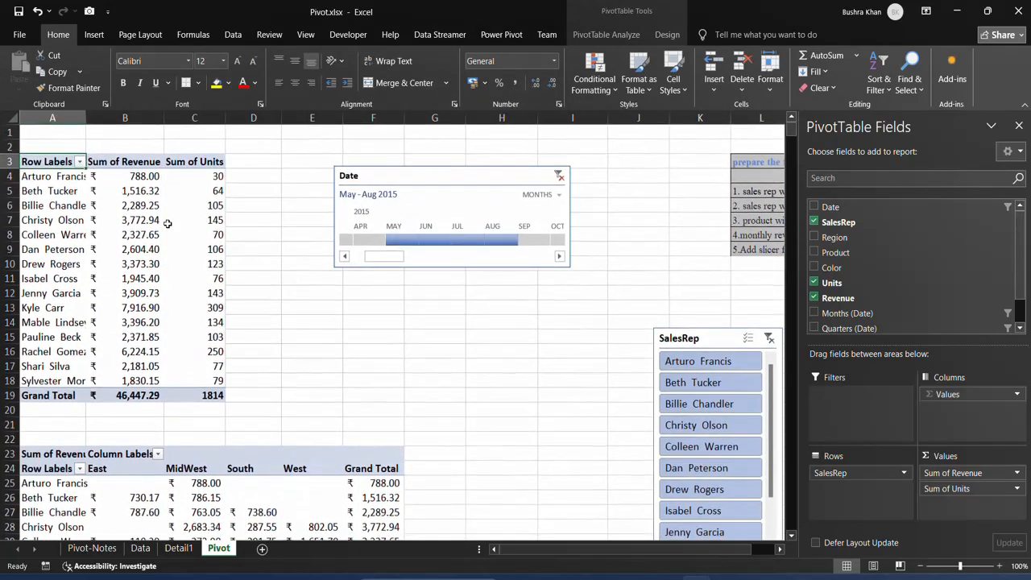
pyautogui.scroll(-10, 179, 198)
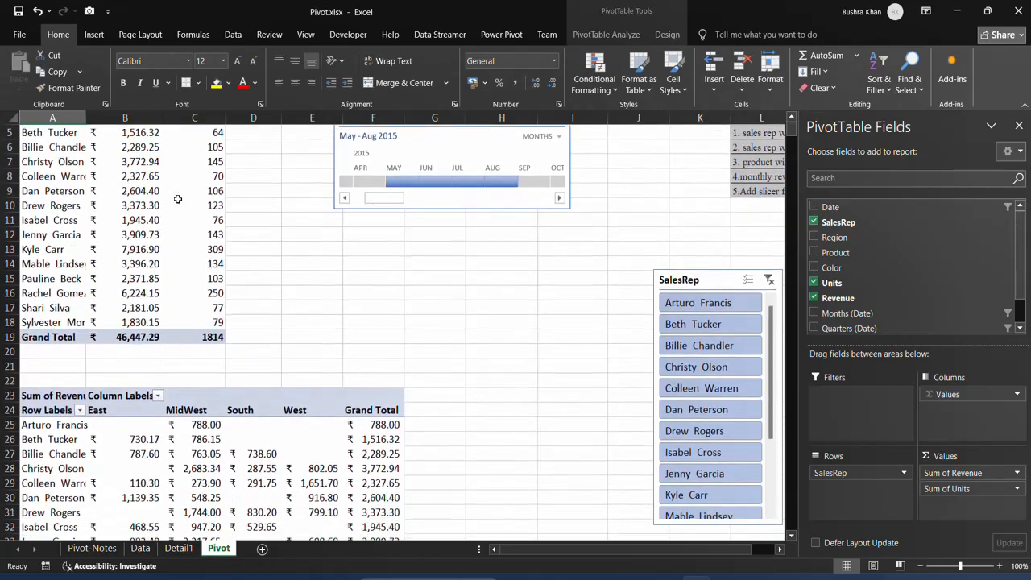
pyautogui.scroll(5, 177, 199)
pyautogui.scroll(5, 177, 199)
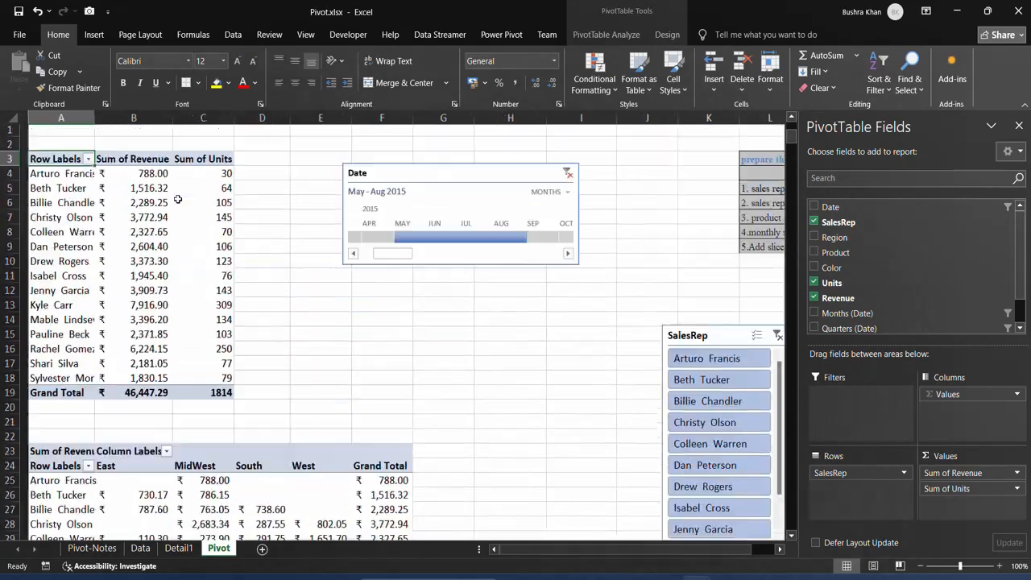
# Step: Move the SalesRep slicer up beside the Date timeline and exclude the fourth listed sales rep from it
pyautogui.click(463, 172)
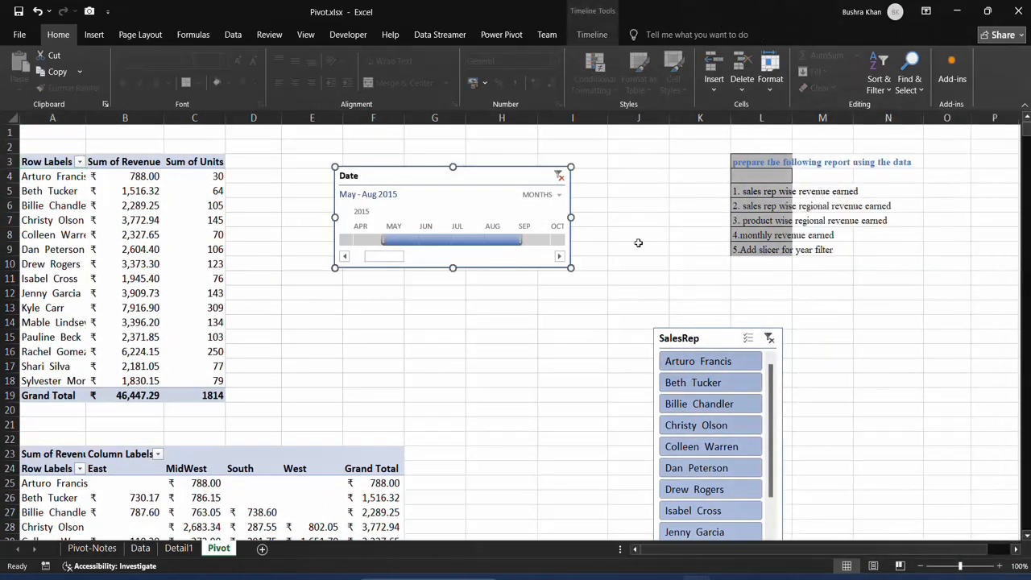
pyautogui.moveTo(690, 334); pyautogui.dragTo(624, 167)
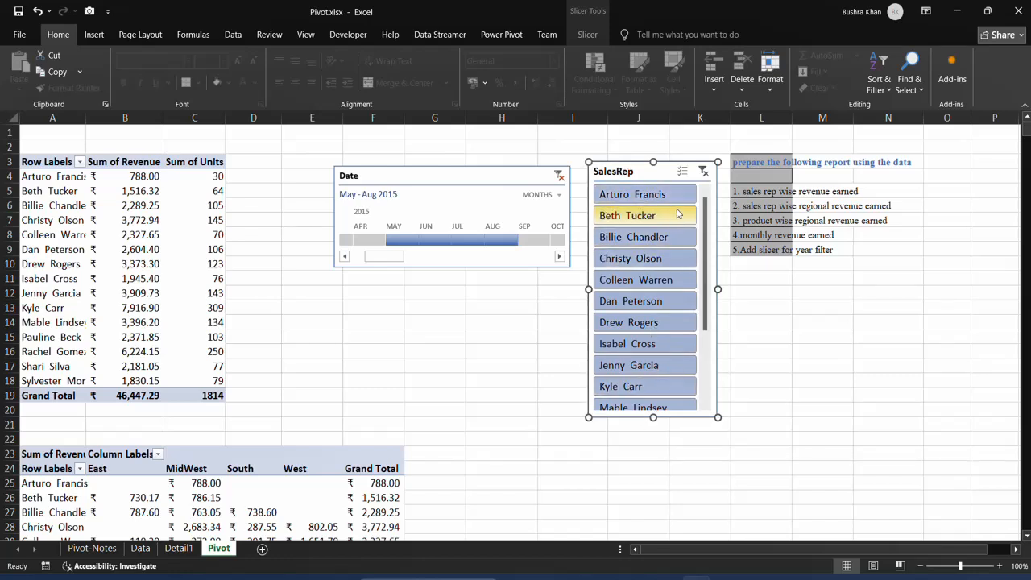
pyautogui.keyDown('ctrl'); pyautogui.click(637, 258); pyautogui.keyUp('ctrl')
# Step: Reposition the Date timeline between the sales rep PivotTable and the SalesRep slicer, level with the PivotTable's header
pyautogui.click(439, 207)
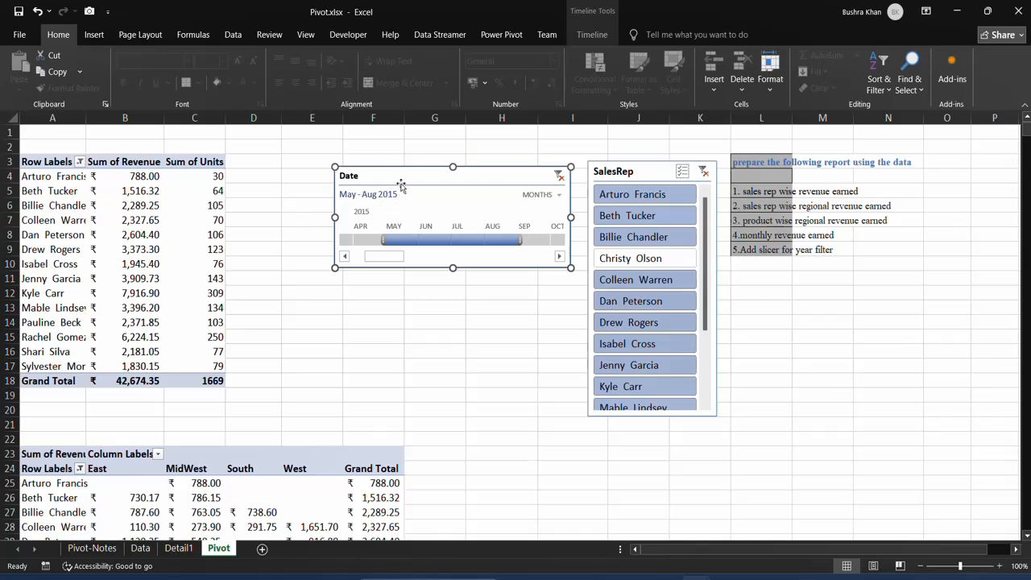
pyautogui.moveTo(401, 184); pyautogui.dragTo(344, 173)
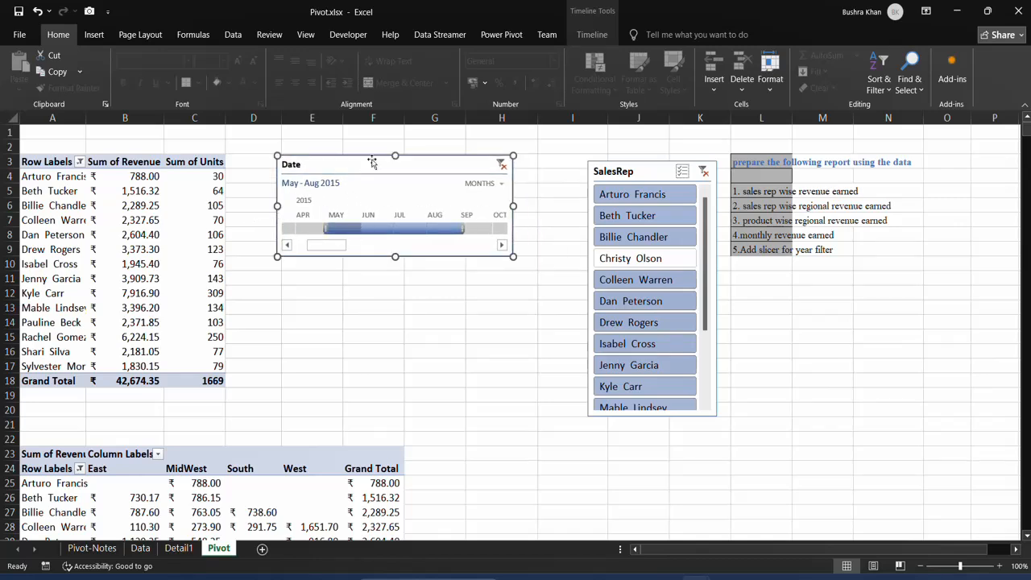
pyautogui.moveTo(357, 163); pyautogui.dragTo(388, 160)
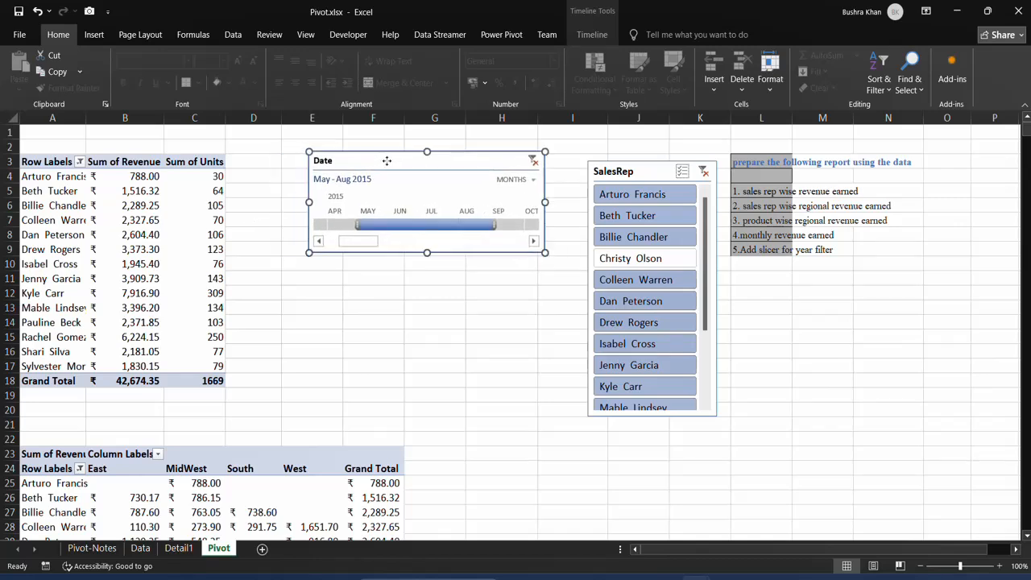
# Step: Switch the Date timeline to days and back to months
pyautogui.click(532, 179)
pyautogui.click(528, 247)
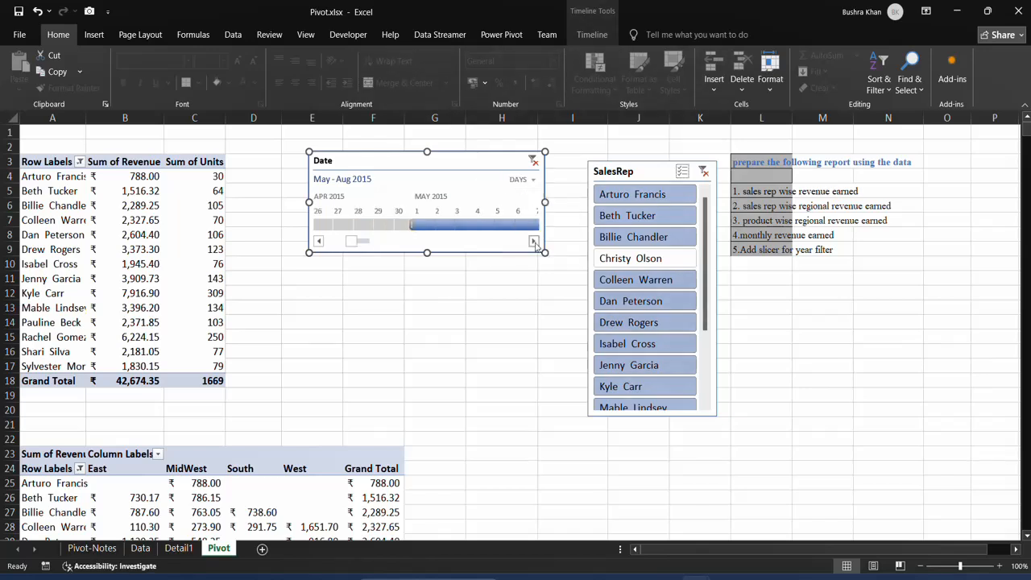
pyautogui.click(522, 180)
pyautogui.click(535, 231)
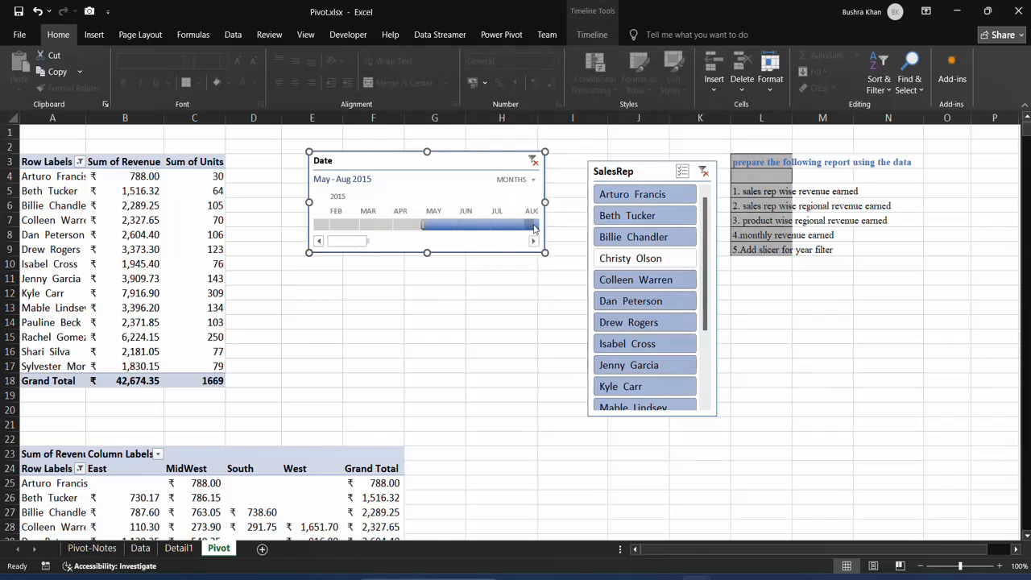
# Step: Review the notes on PivotTable design, analysis tools, slicers and timelines on the Pivot-Notes sheet, and view the Data sheet
pyautogui.click(90, 548)
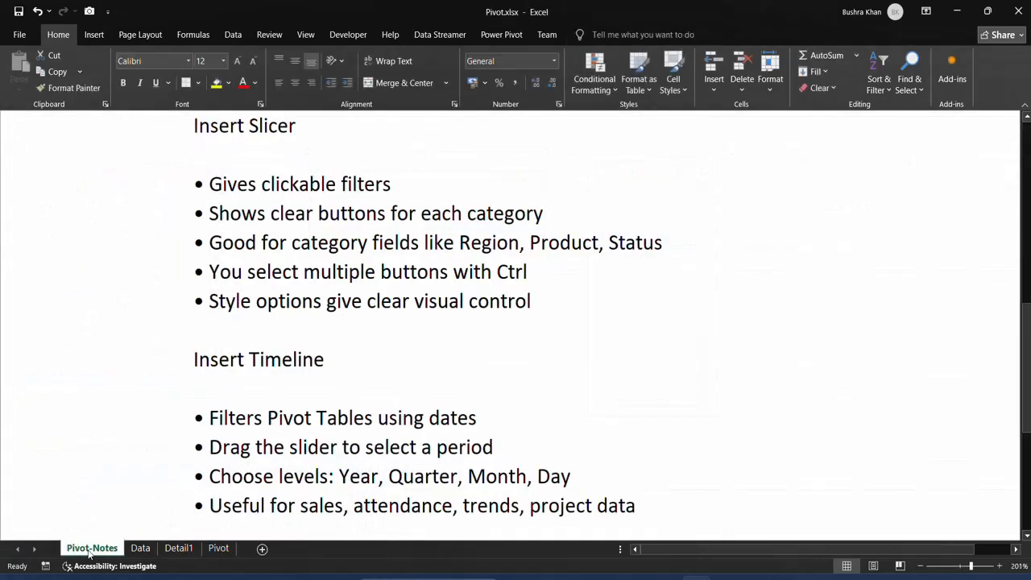
pyautogui.scroll(-5, 246, 388)
pyautogui.scroll(1, 247, 388)
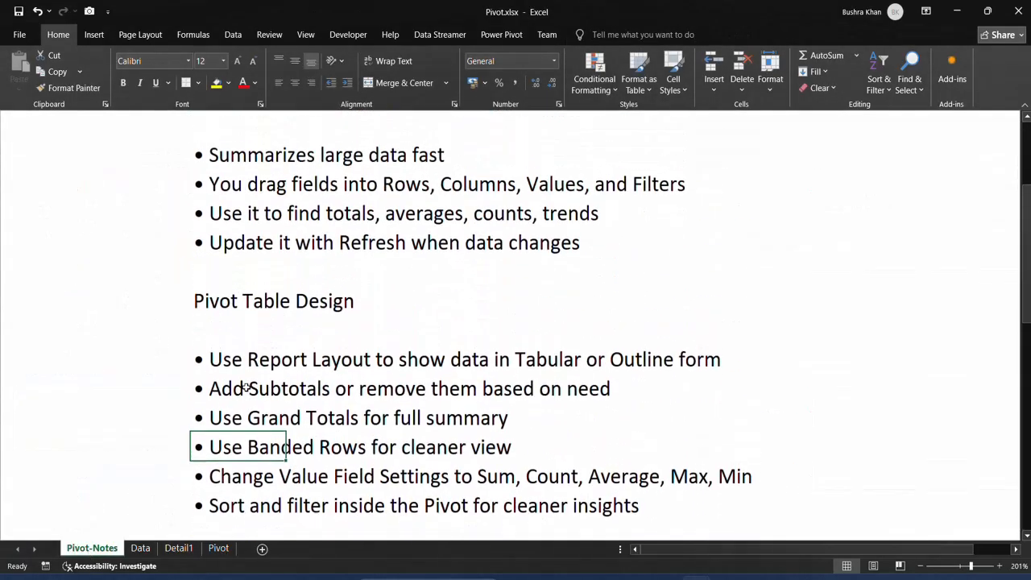
pyautogui.scroll(2, 247, 387)
pyautogui.scroll(-1, 247, 387)
pyautogui.scroll(-5, 247, 388)
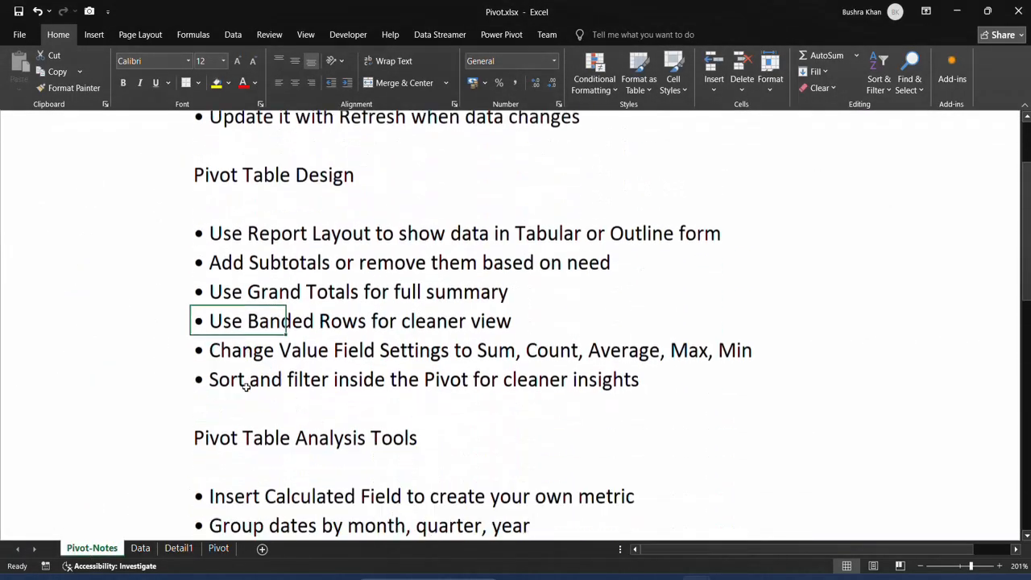
pyautogui.scroll(-2, 246, 387)
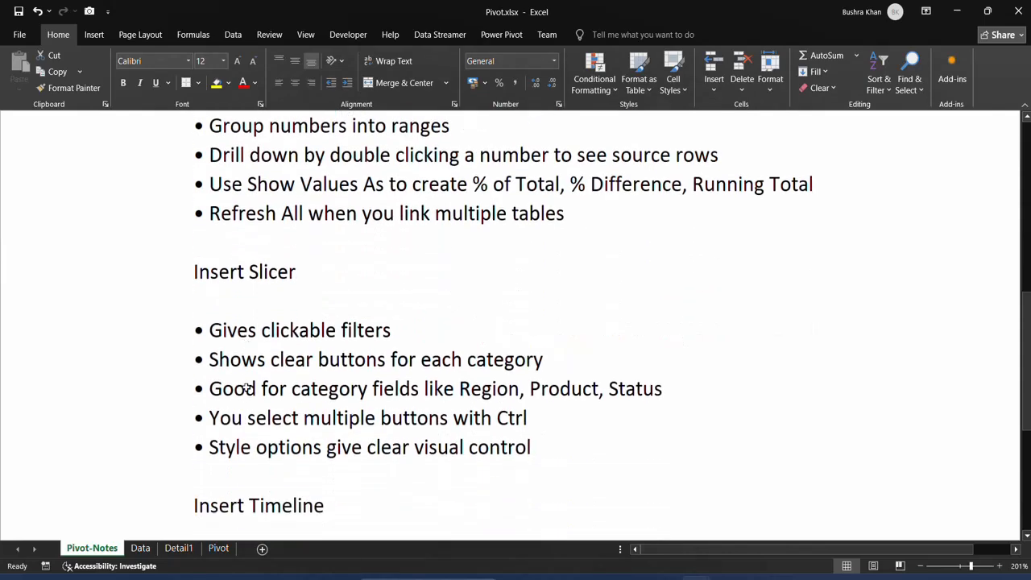
pyautogui.scroll(-2, 291, 387)
pyautogui.scroll(-1, 292, 386)
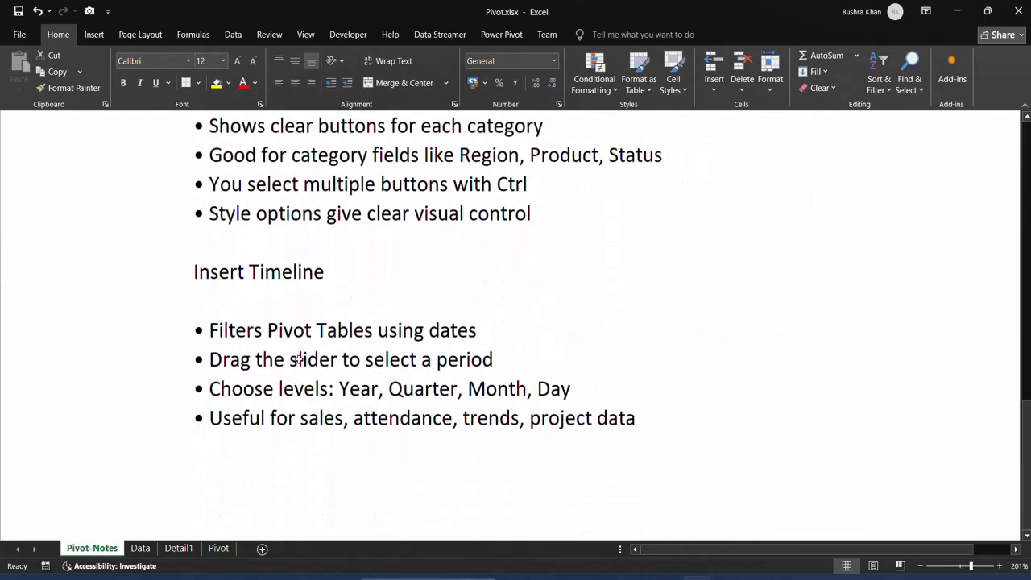
pyautogui.click(145, 548)
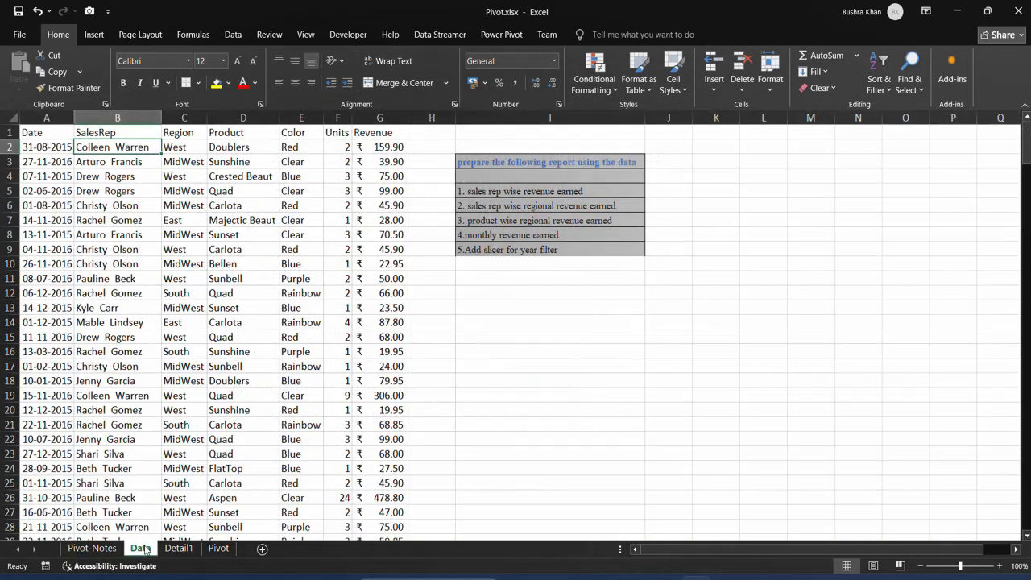
# Step: Drill down into the first sales rep's Sum of Revenue in B4 of the Pivot sheet to extract its source rows
pyautogui.click(219, 548)
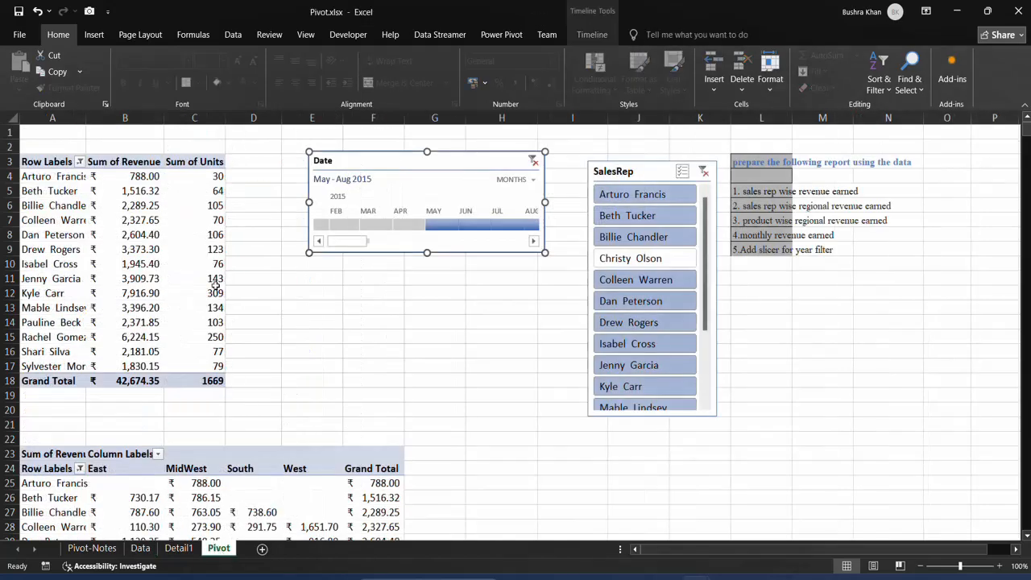
pyautogui.doubleClick(61, 179)
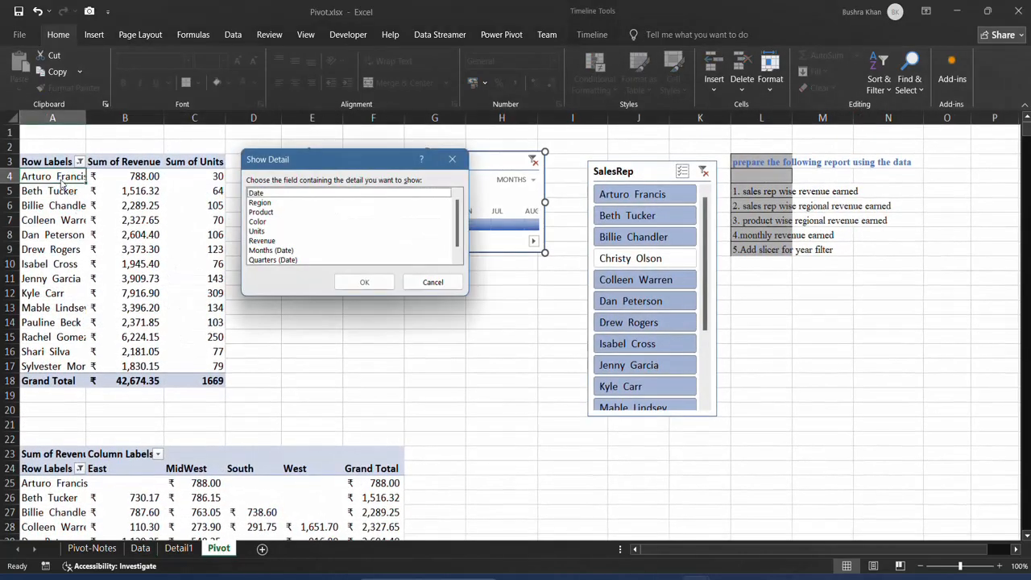
pyautogui.click(432, 282)
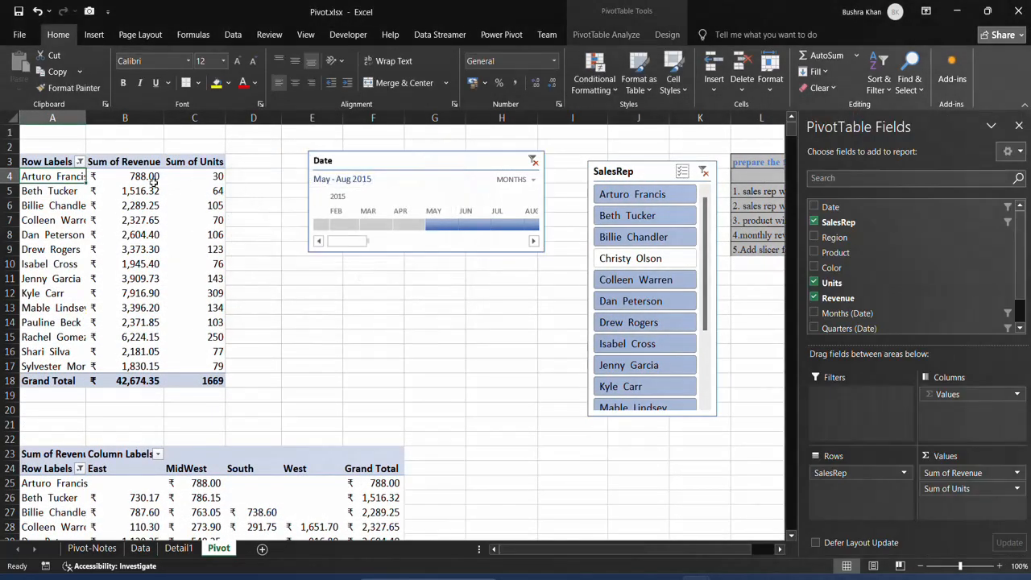
pyautogui.click(147, 177)
pyautogui.doubleClick(148, 177)
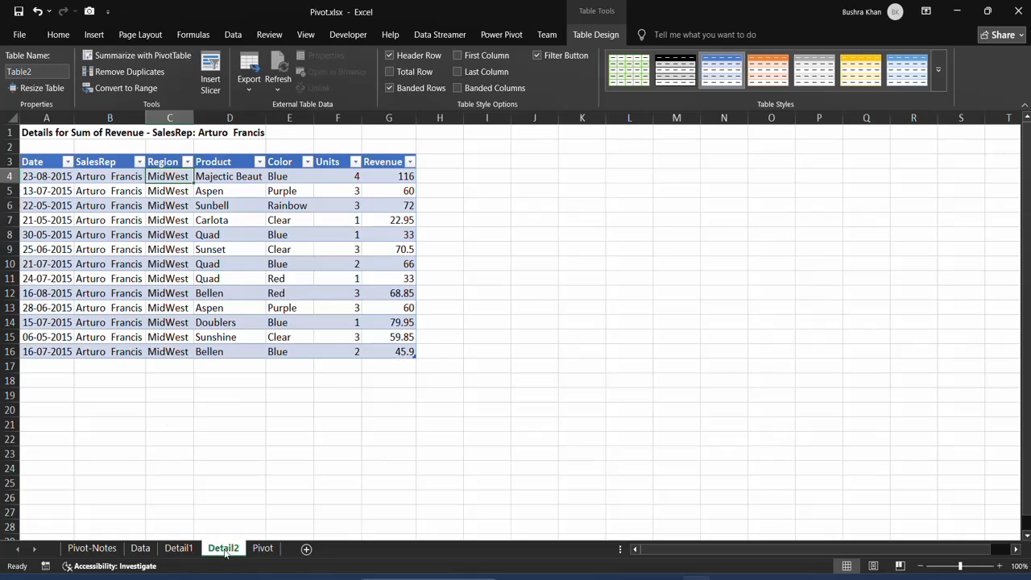
# Step: Drill down into the first sales rep's Sum of Units in C4 of the Pivot sheet to extract its source rows
pyautogui.click(178, 548)
pyautogui.click(223, 548)
pyautogui.click(263, 548)
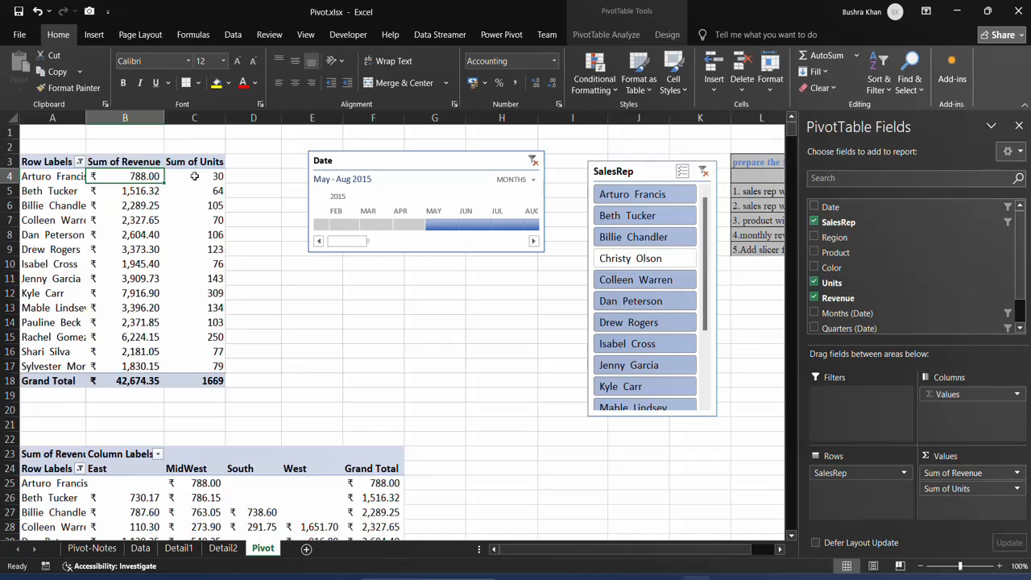
pyautogui.doubleClick(194, 176)
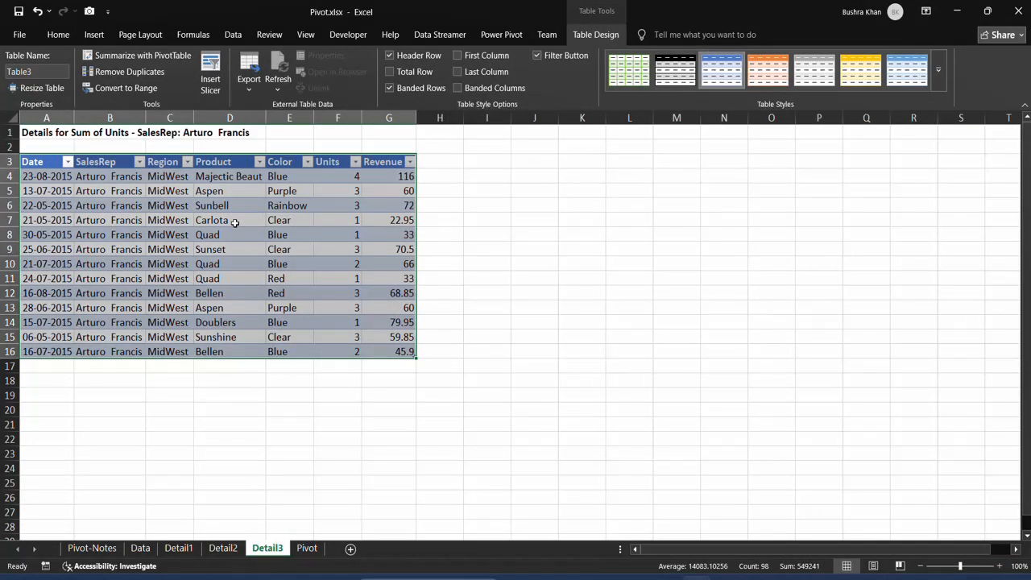
pyautogui.click(283, 452)
# Step: Compare the extracted rows on the Detail2 and Detail3 sheets with the Data sheet and the first sales rep's row on the Pivot sheet
pyautogui.click(226, 549)
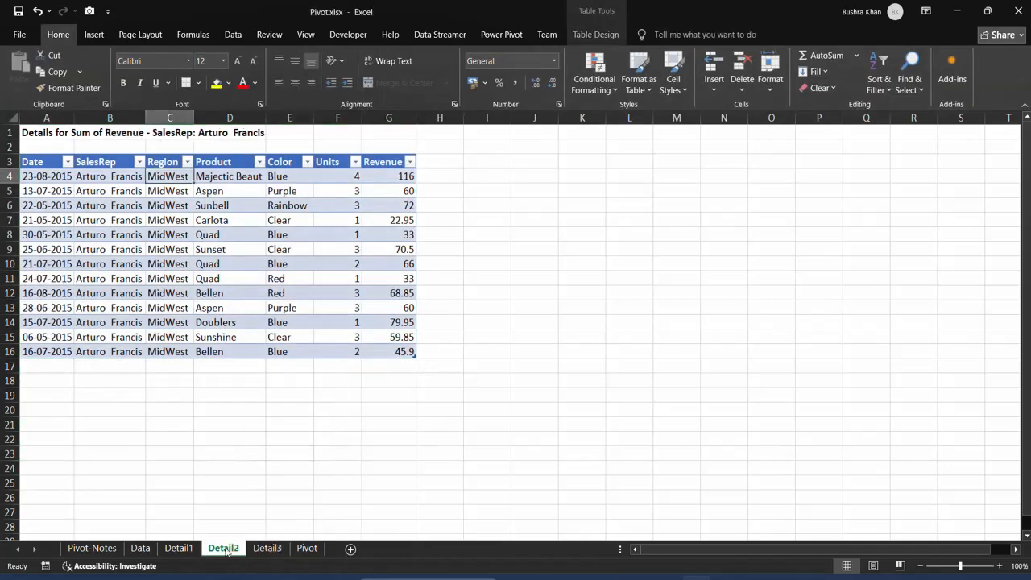
pyautogui.click(140, 548)
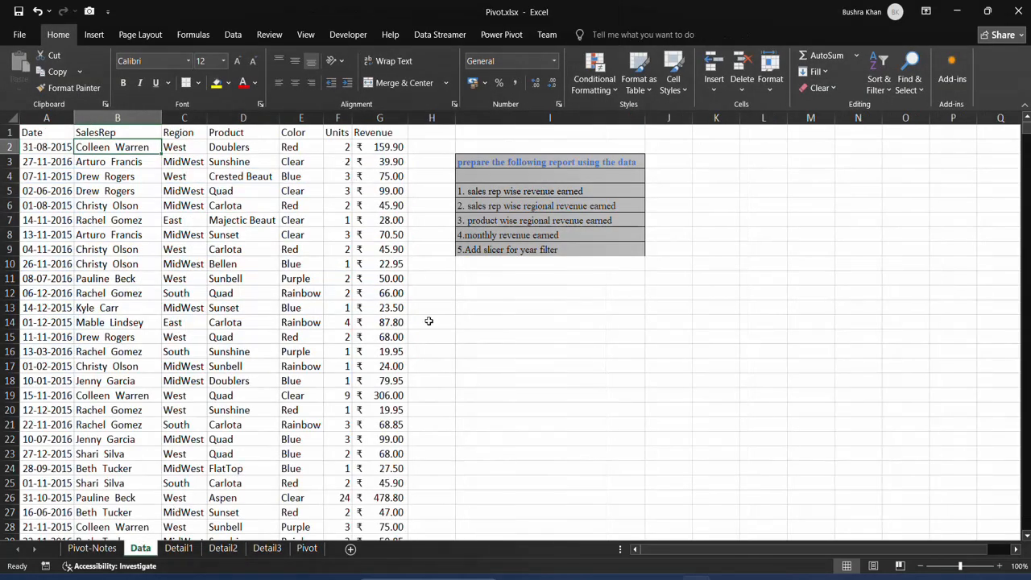
pyautogui.click(307, 549)
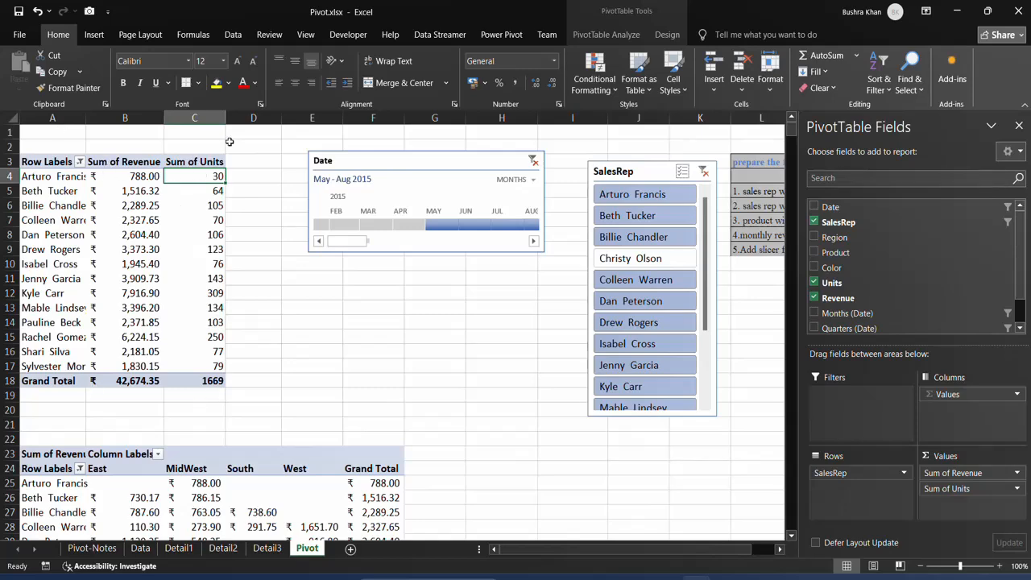
pyautogui.click(266, 549)
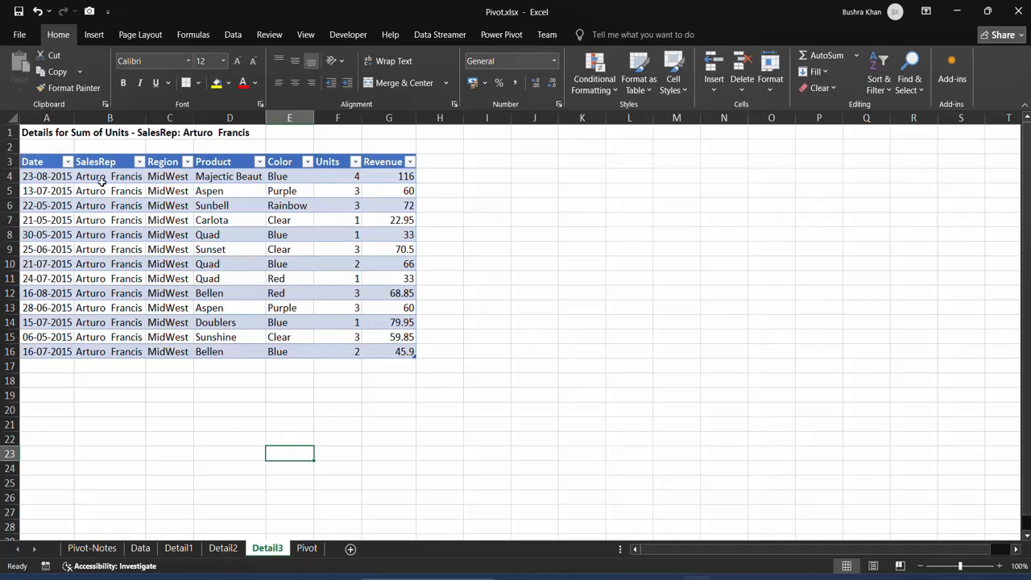
pyautogui.click(306, 548)
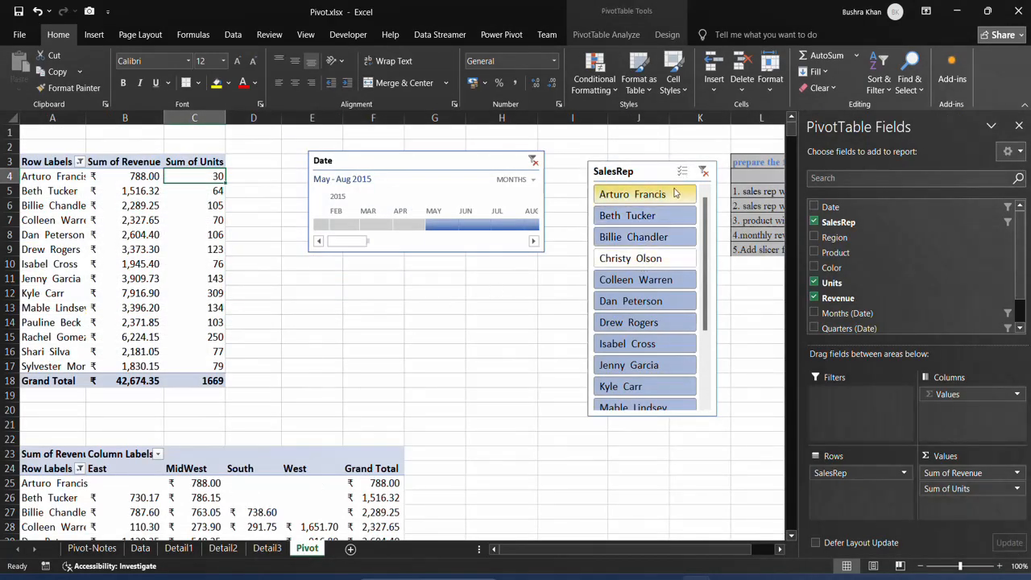
pyautogui.click(37, 172)
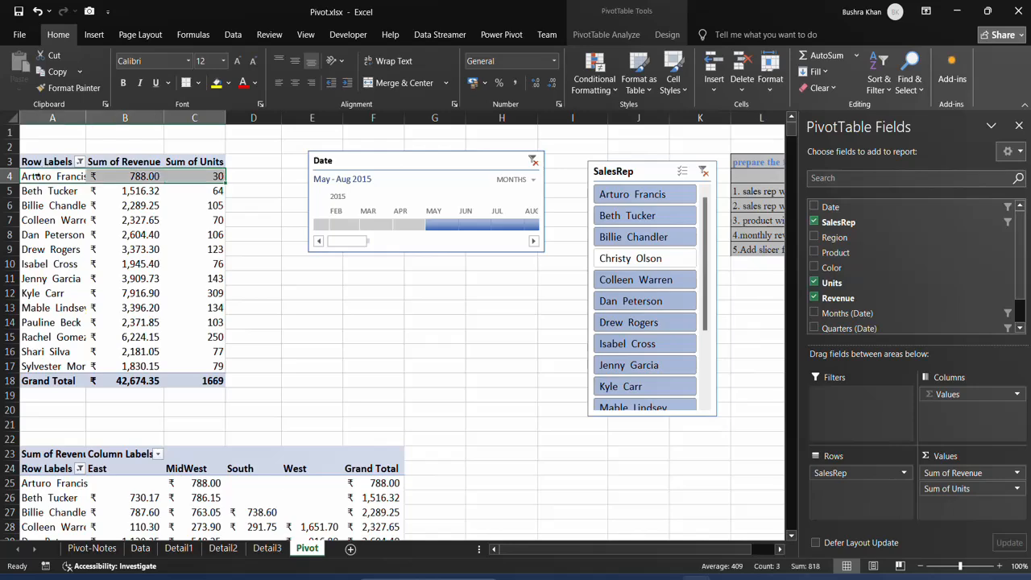
pyautogui.click(266, 547)
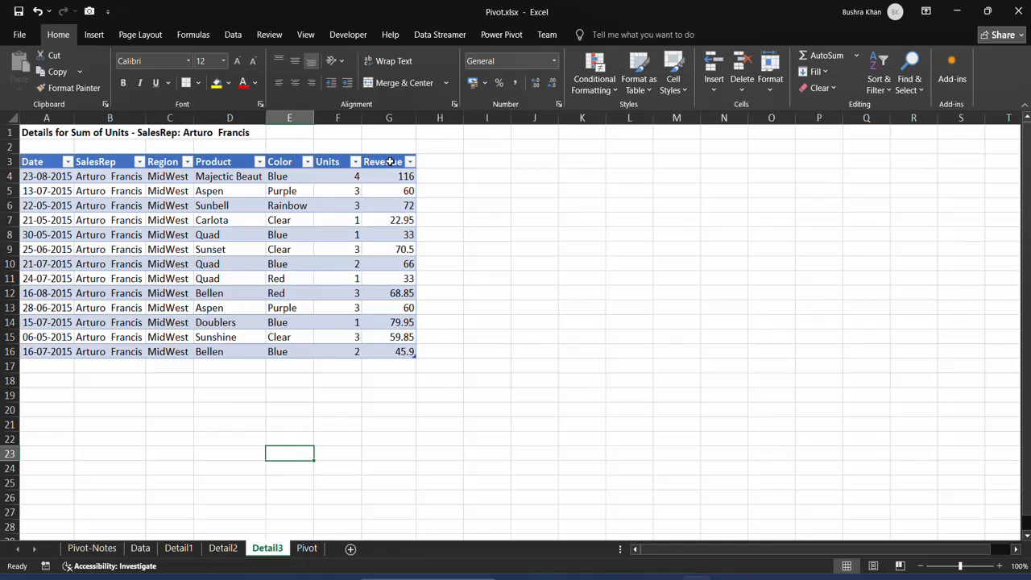
# Step: Drill down into the last listed sales rep's Sum of Units in C17 of the Pivot sheet and check the SalesRep column of the extracted rows
pyautogui.click(307, 547)
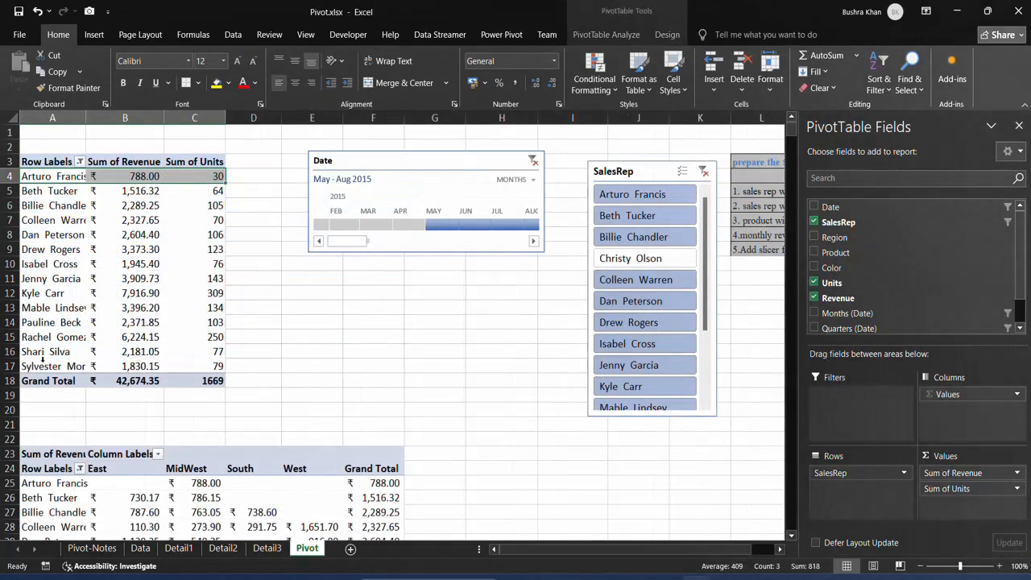
pyautogui.doubleClick(203, 369)
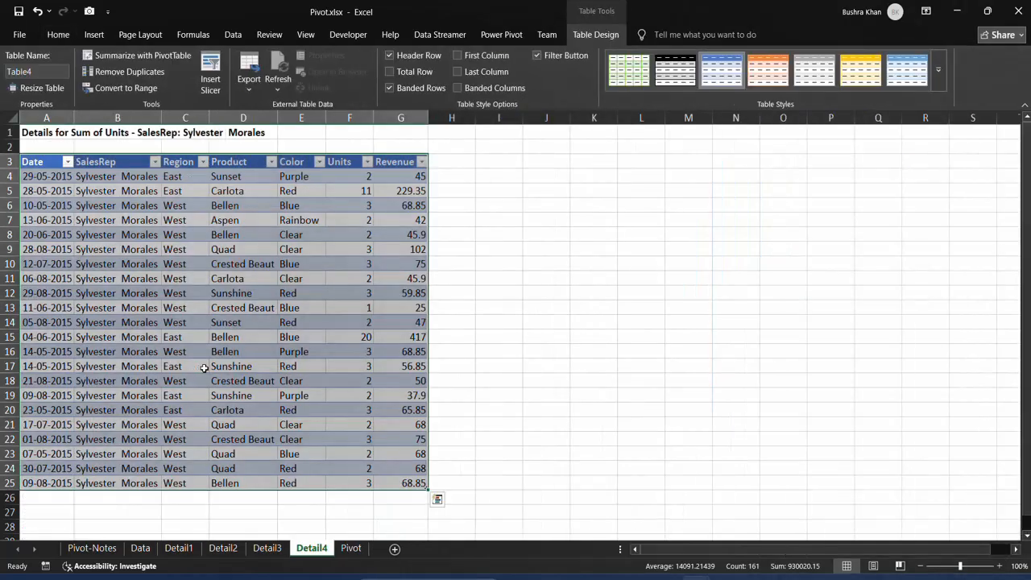
pyautogui.click(409, 292)
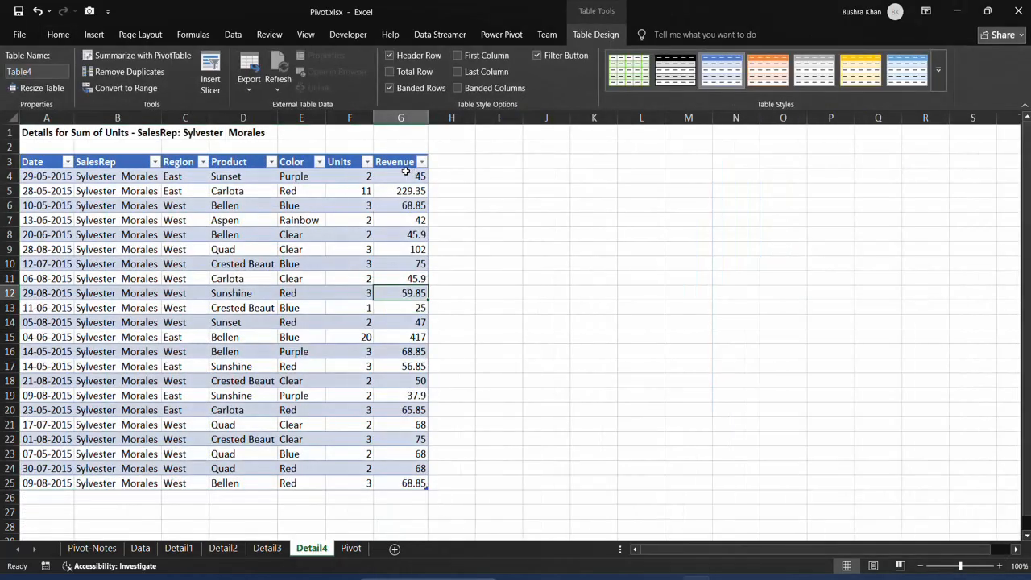
pyautogui.moveTo(95, 176); pyautogui.dragTo(121, 522)
pyautogui.click(112, 467)
pyautogui.moveTo(112, 467); pyautogui.dragTo(101, 191)
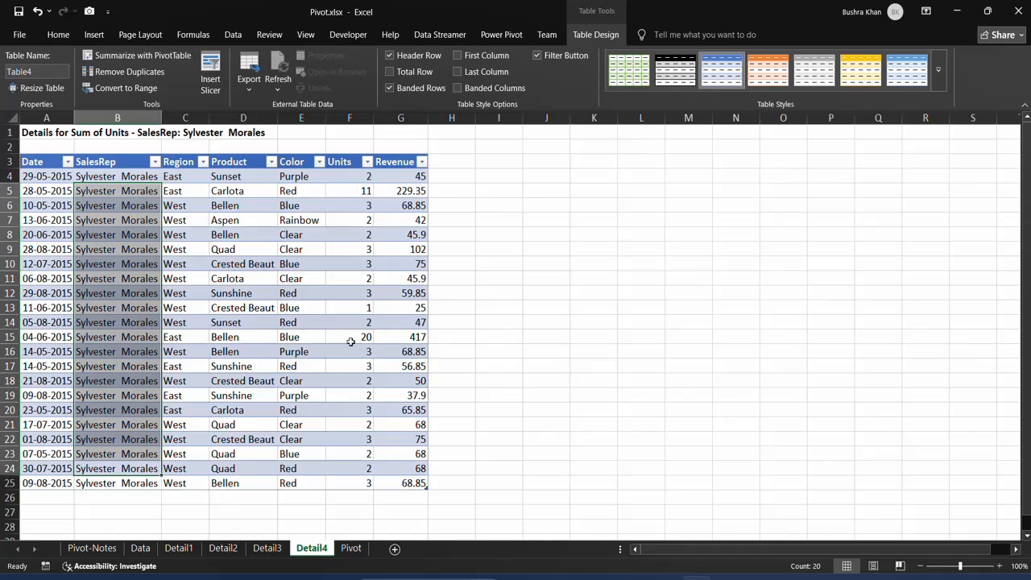
# Step: Review the notes on PivotTable basics and PivotTable design on the Pivot-Notes sheet
pyautogui.click(91, 548)
pyautogui.scroll(7, 304, 346)
pyautogui.scroll(-1, 304, 347)
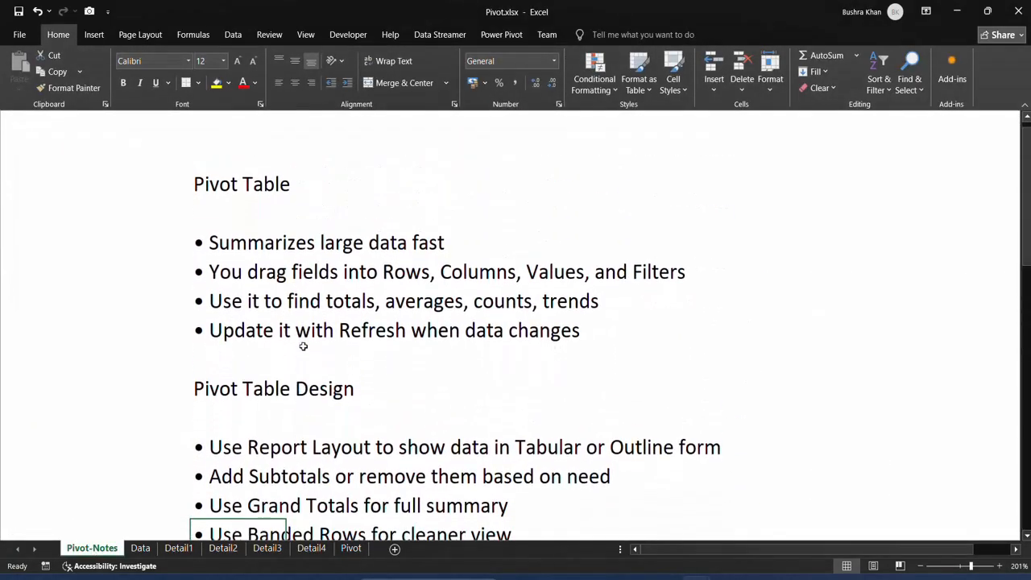
pyautogui.scroll(-5, 338, 211)
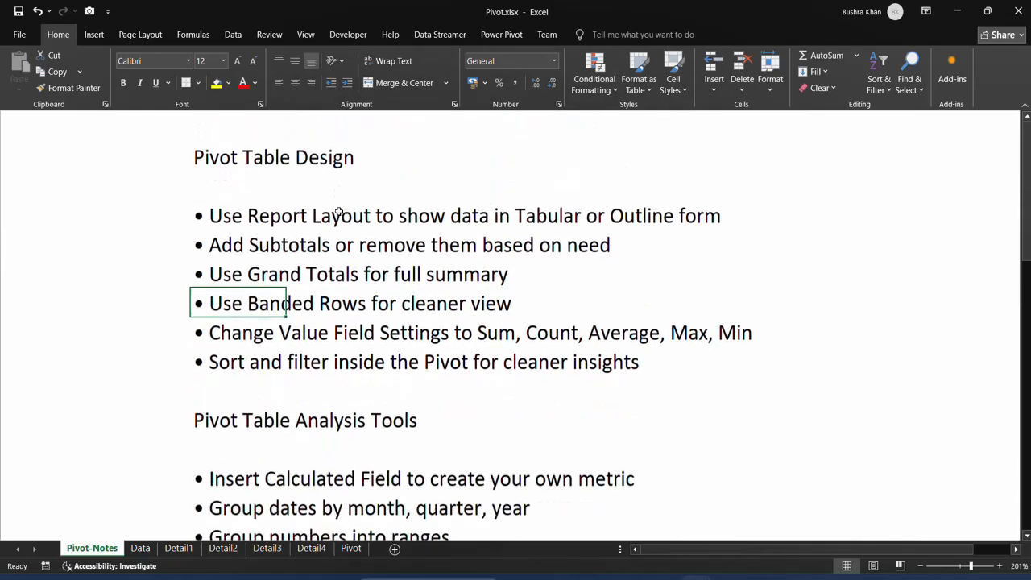
pyautogui.scroll(-1, 339, 211)
pyautogui.scroll(6, 339, 211)
pyautogui.scroll(-1, 338, 211)
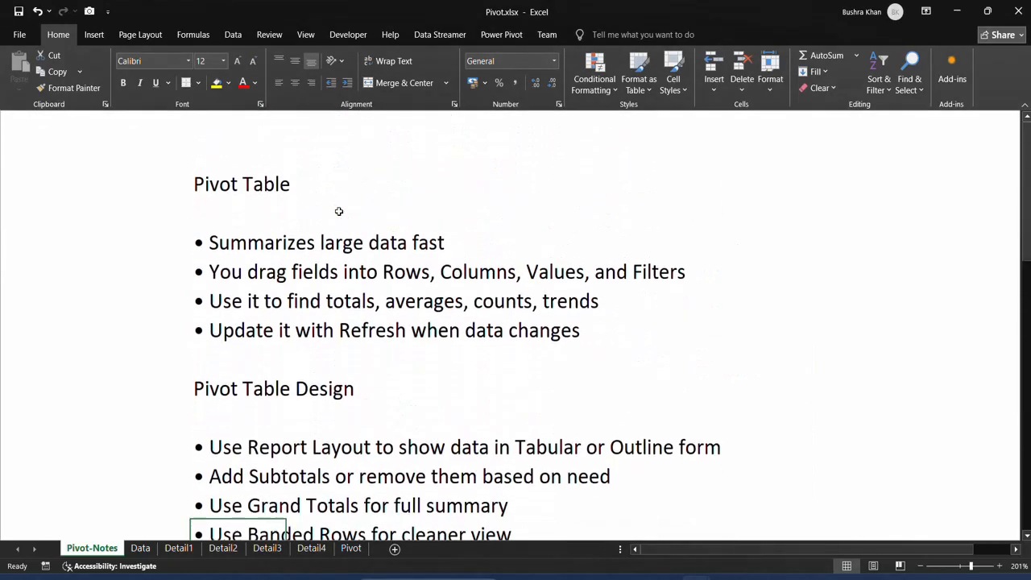